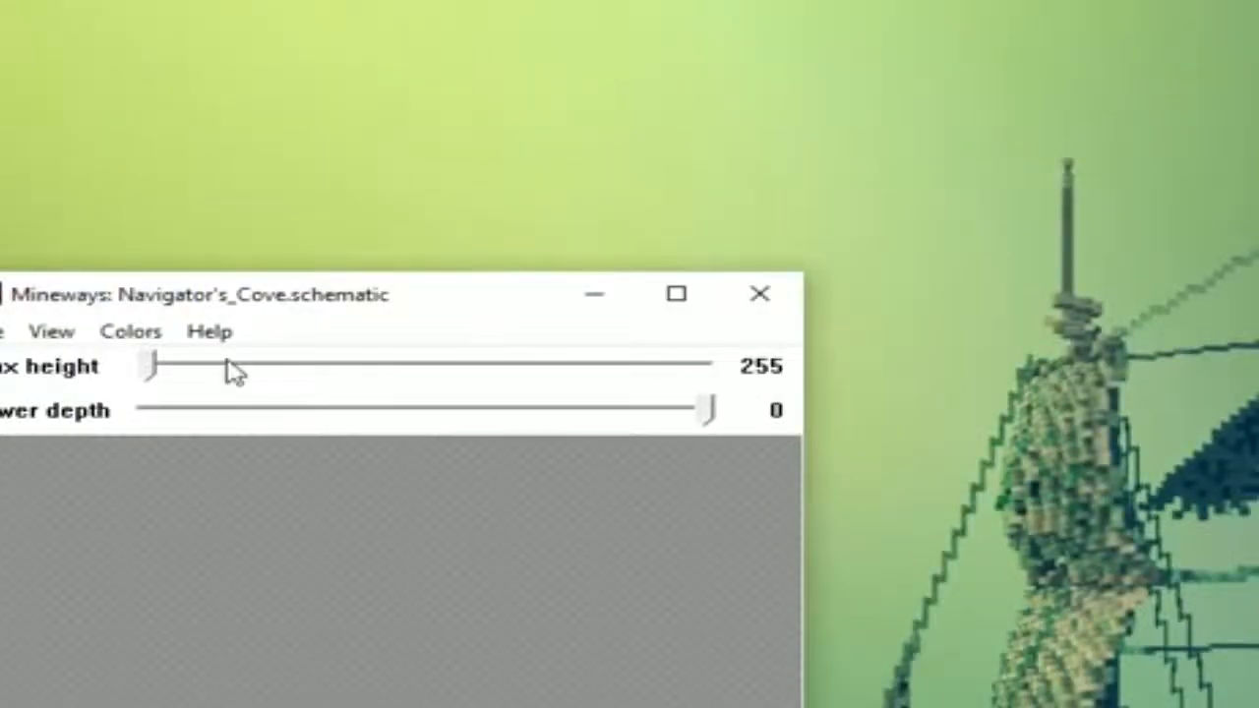
- Export the Navigator's_Cove schematic as a model for rendering, accepting the current model export settings
click(6, 331)
mouse_move(20, 366)
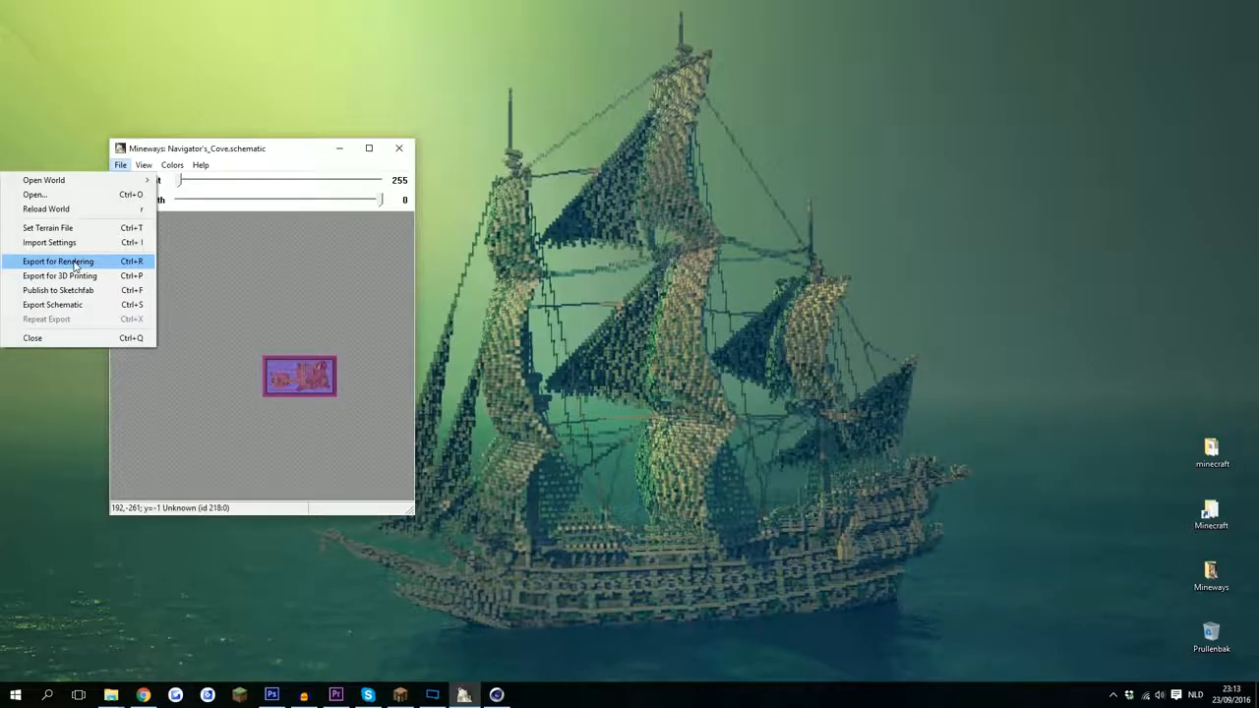
click(59, 261)
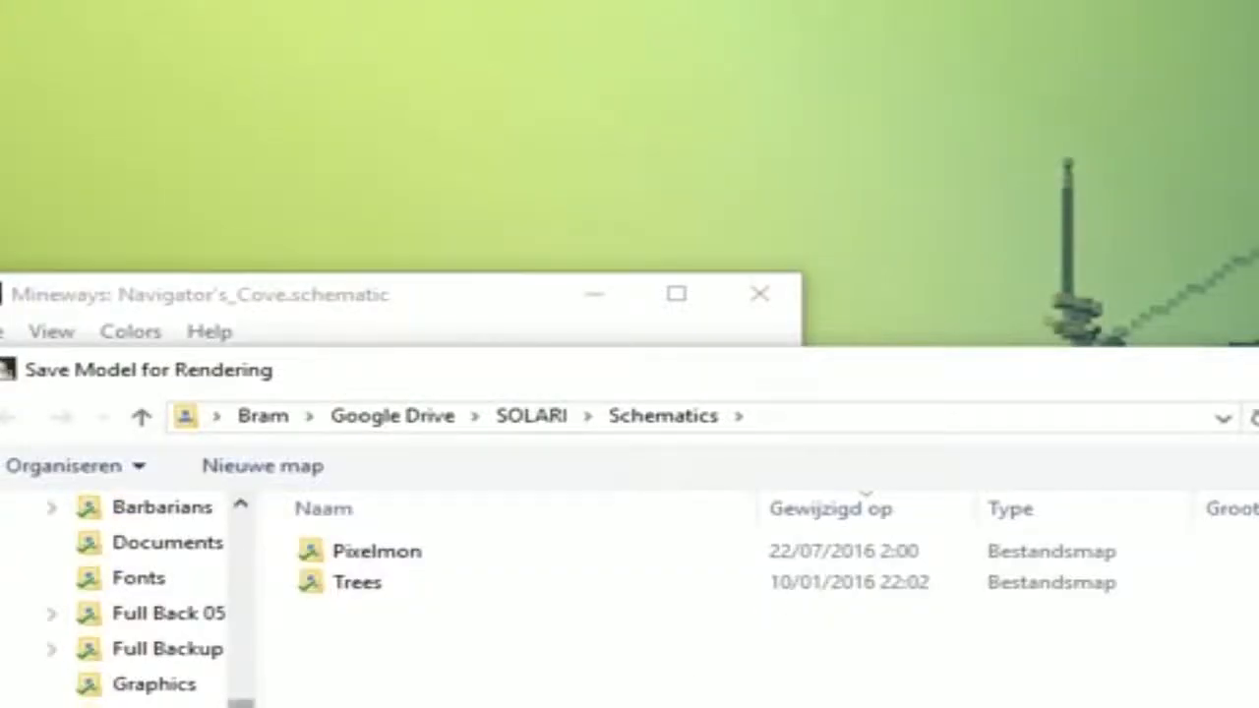
drag(242, 705, 242, 707)
key(Return)
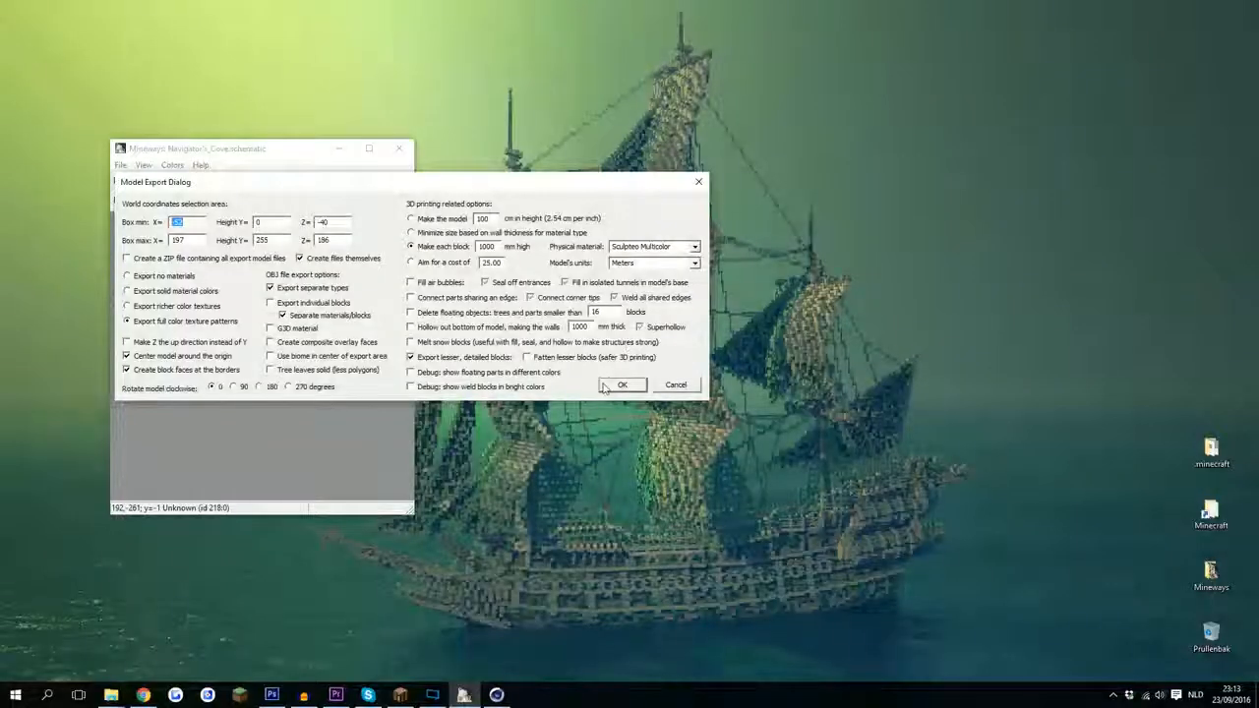
click(612, 390)
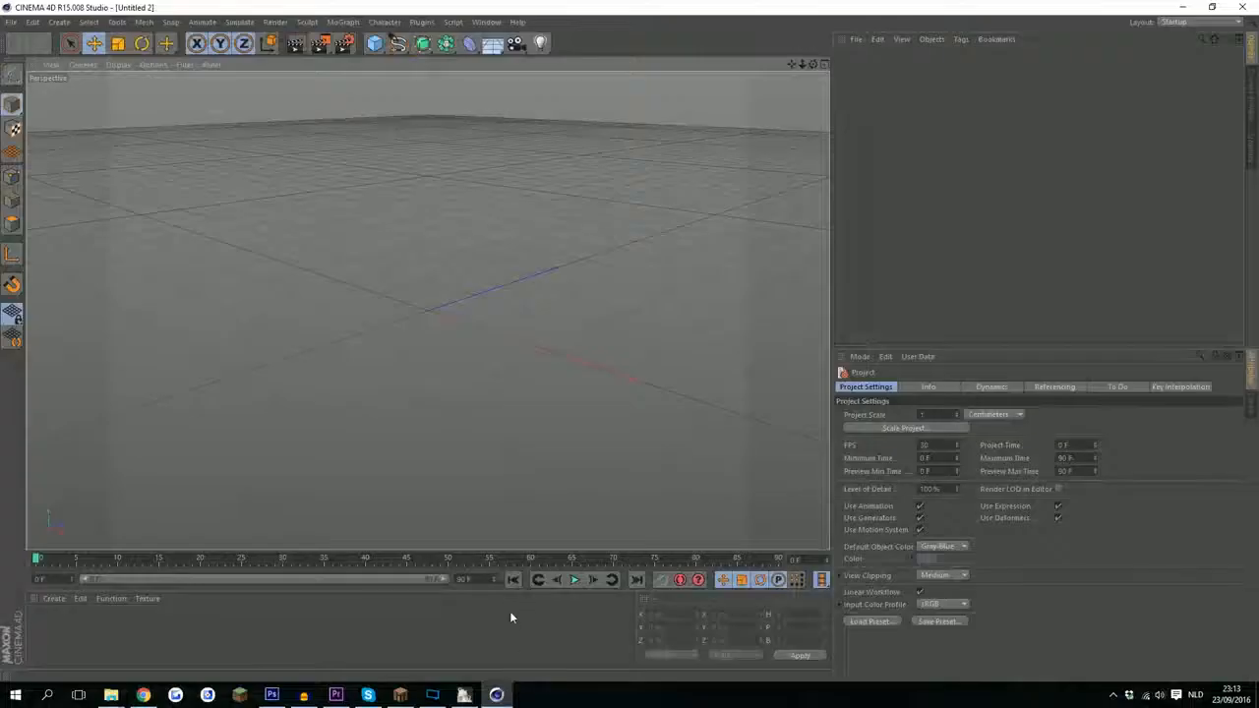
- Switch to Cinema 4D and open the exported Navigator's_Cove model, accepting the Wavefront import settings
click(12, 22)
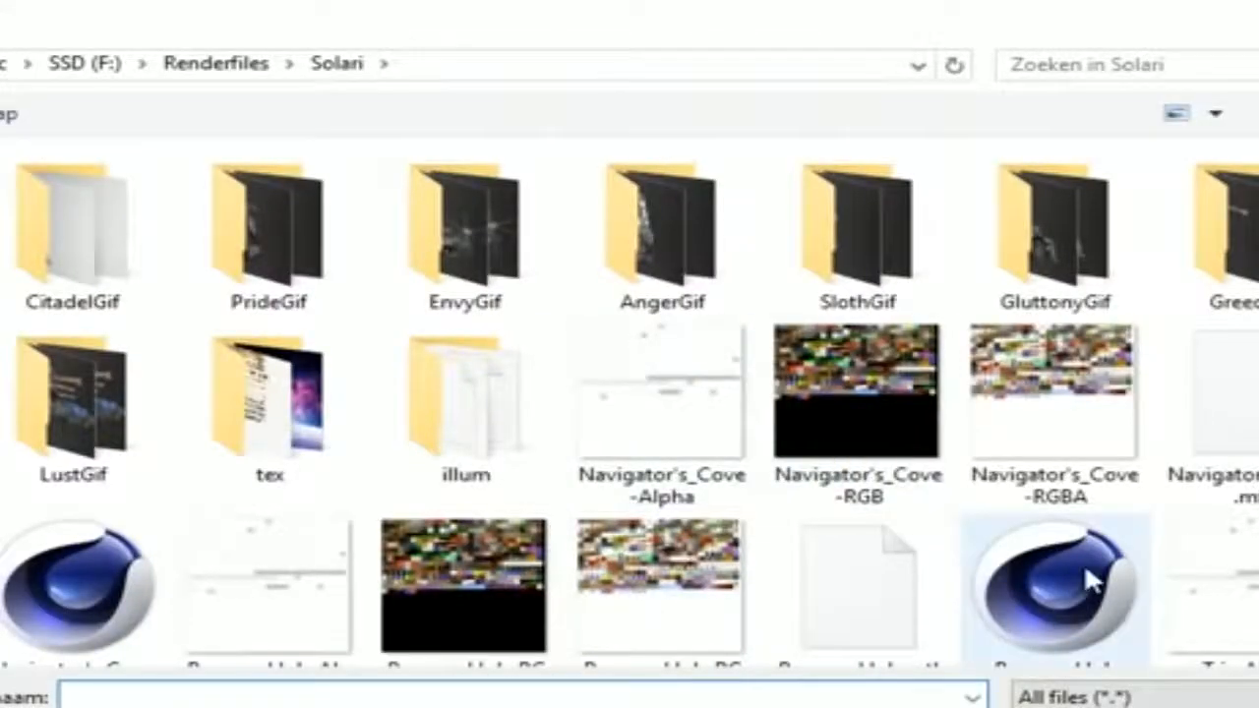
click(78, 588)
click(508, 348)
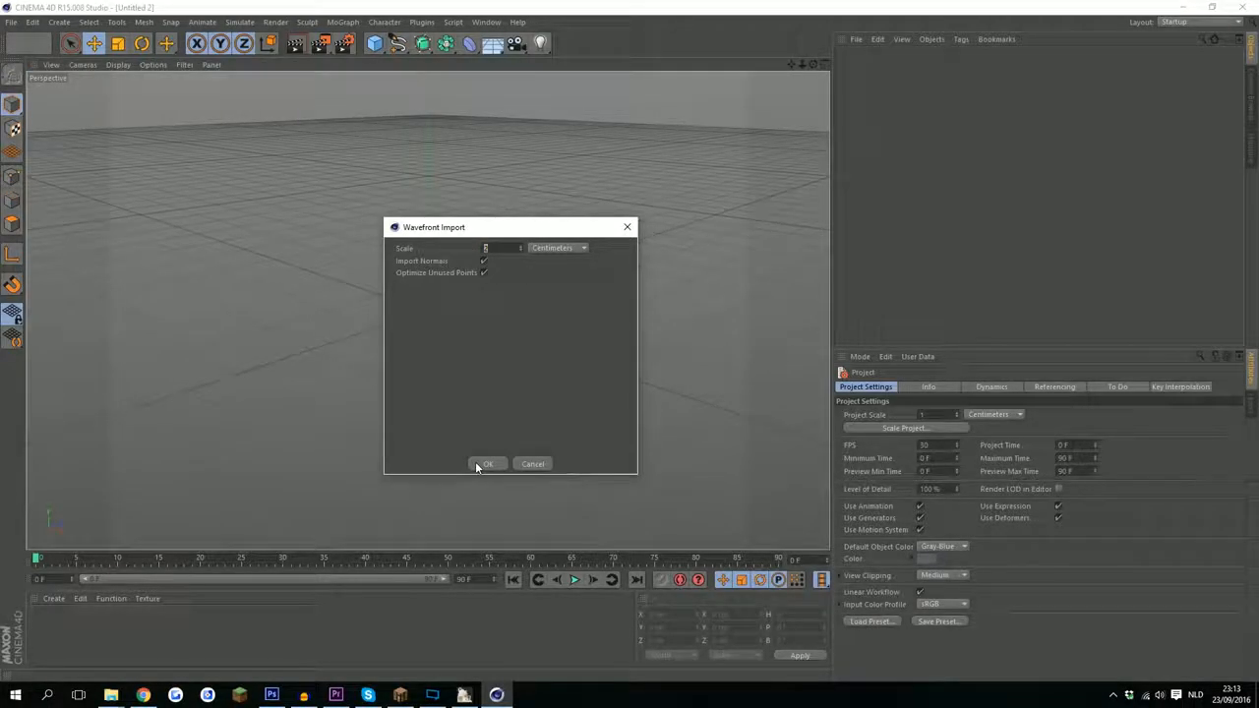
click(480, 464)
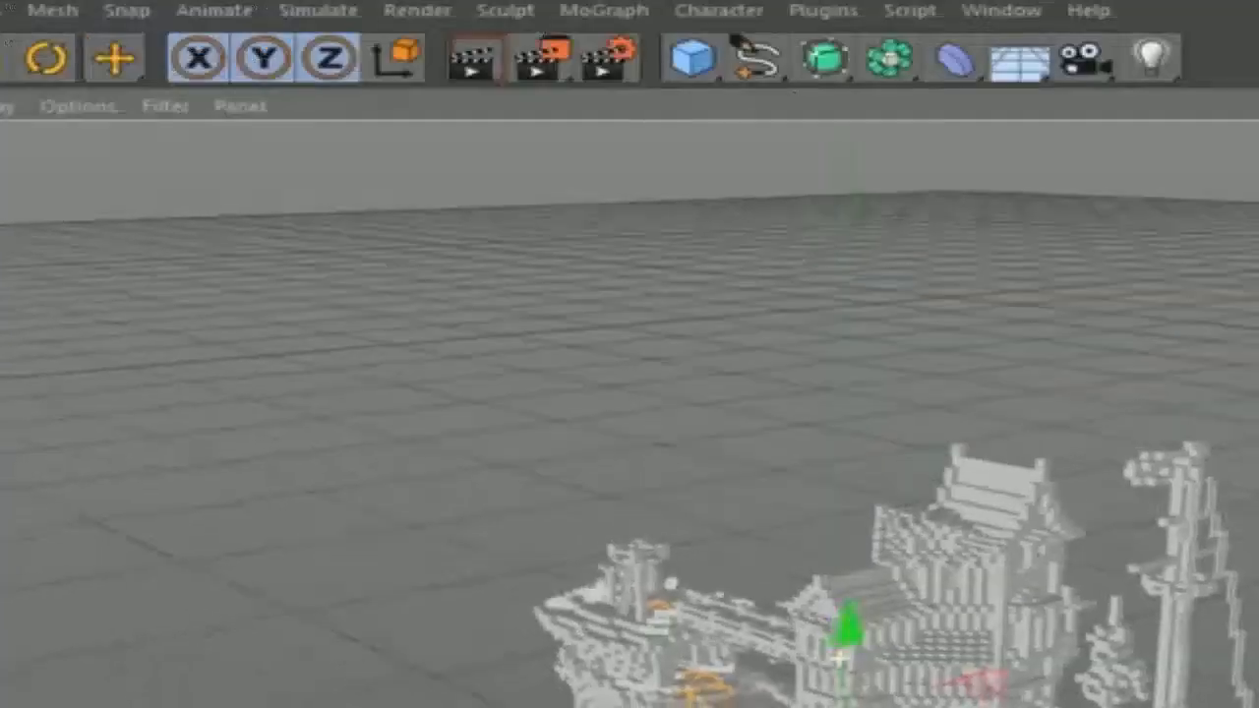
- Give all imported materials Navigator's_Cove-RGB as the color texture and Navigator's_Cove-RGBA as the alpha texture, with Alpha on and Specular off
drag(837, 658, 838, 659)
drag(813, 64, 813, 64)
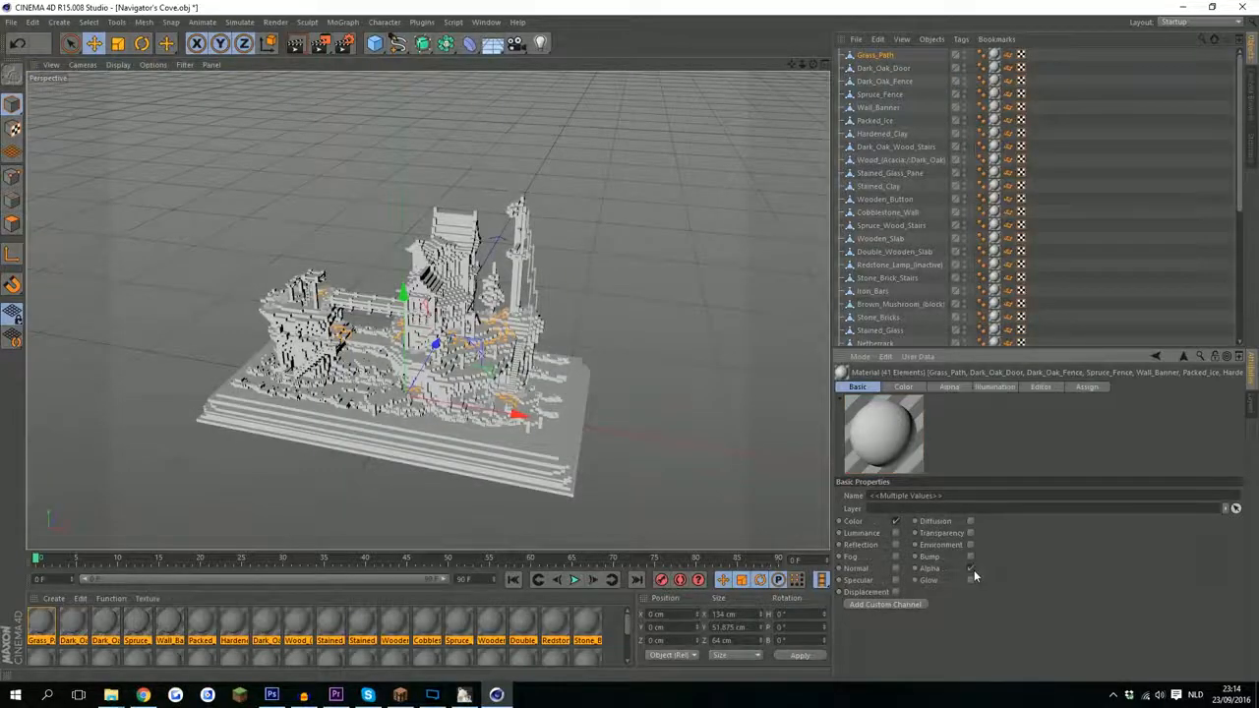
click(903, 387)
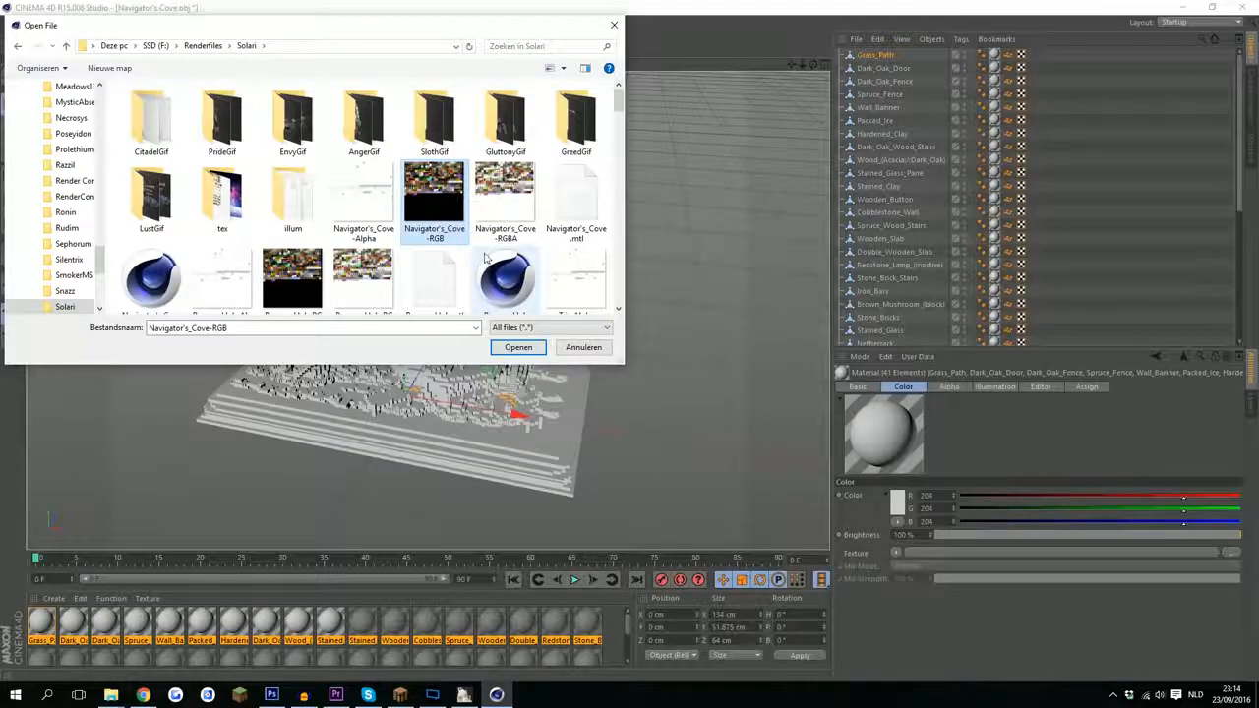
click(518, 347)
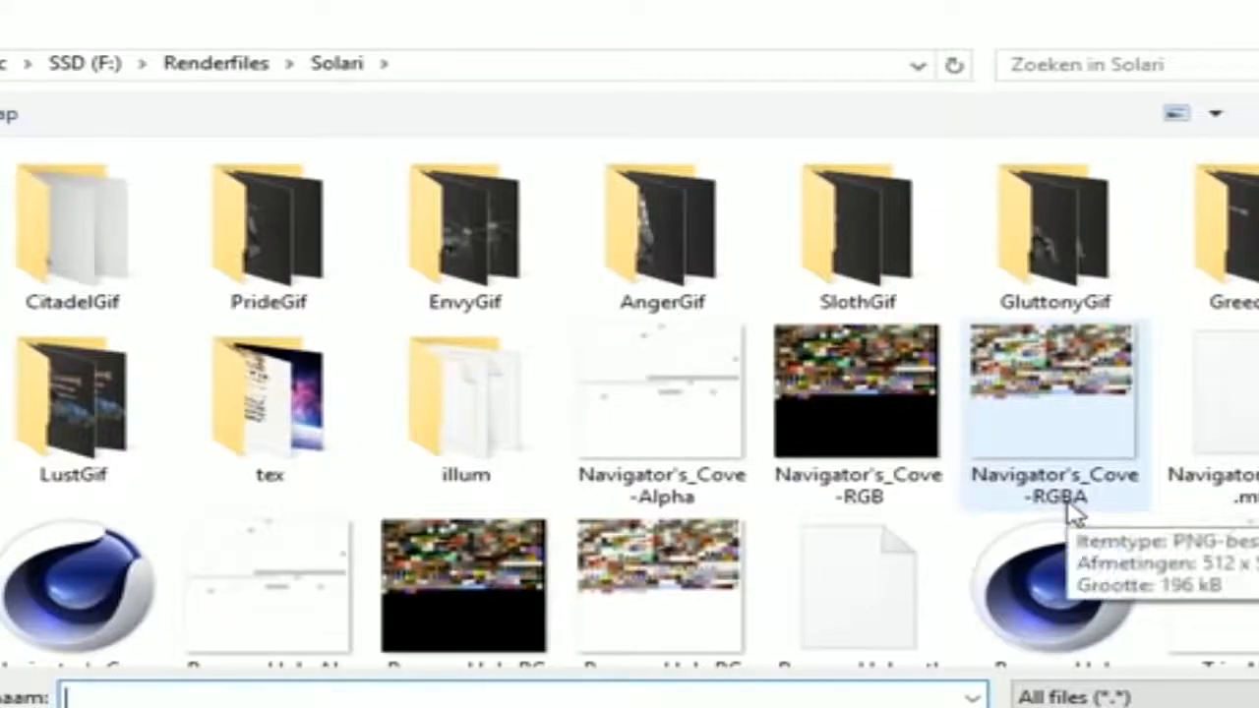
click(511, 245)
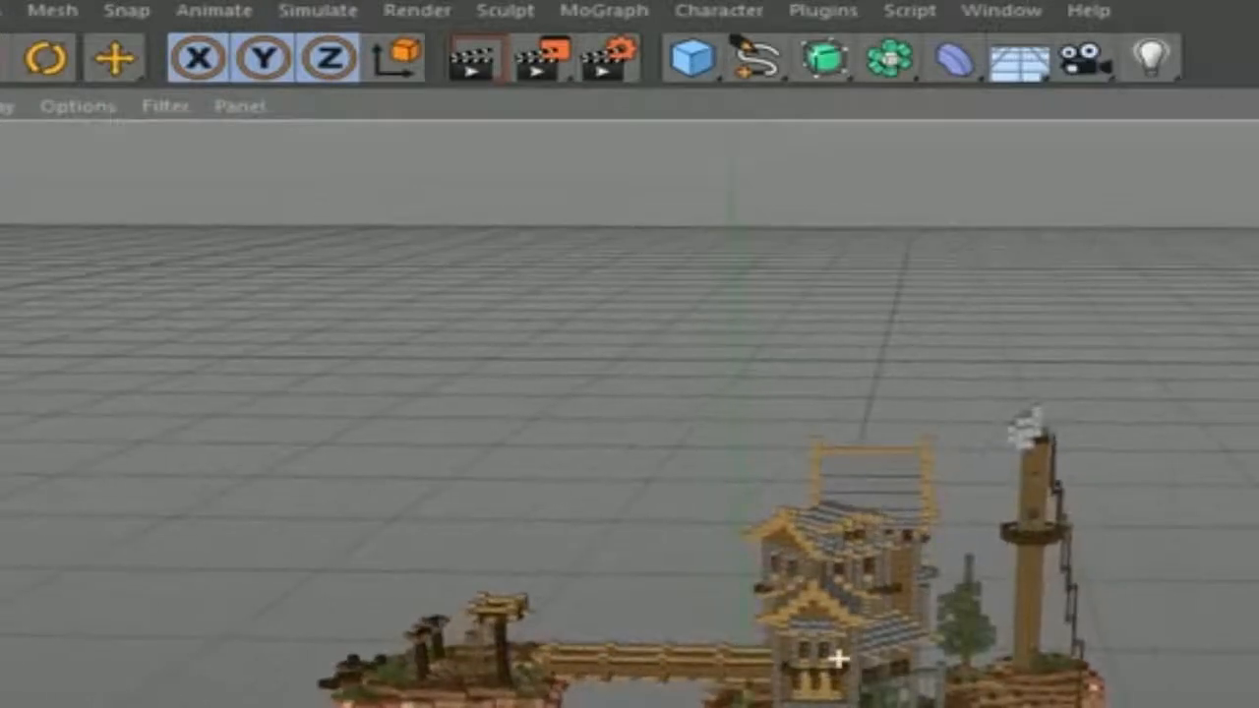
- Add a Floor object and a Sky object to the scene
click(1021, 59)
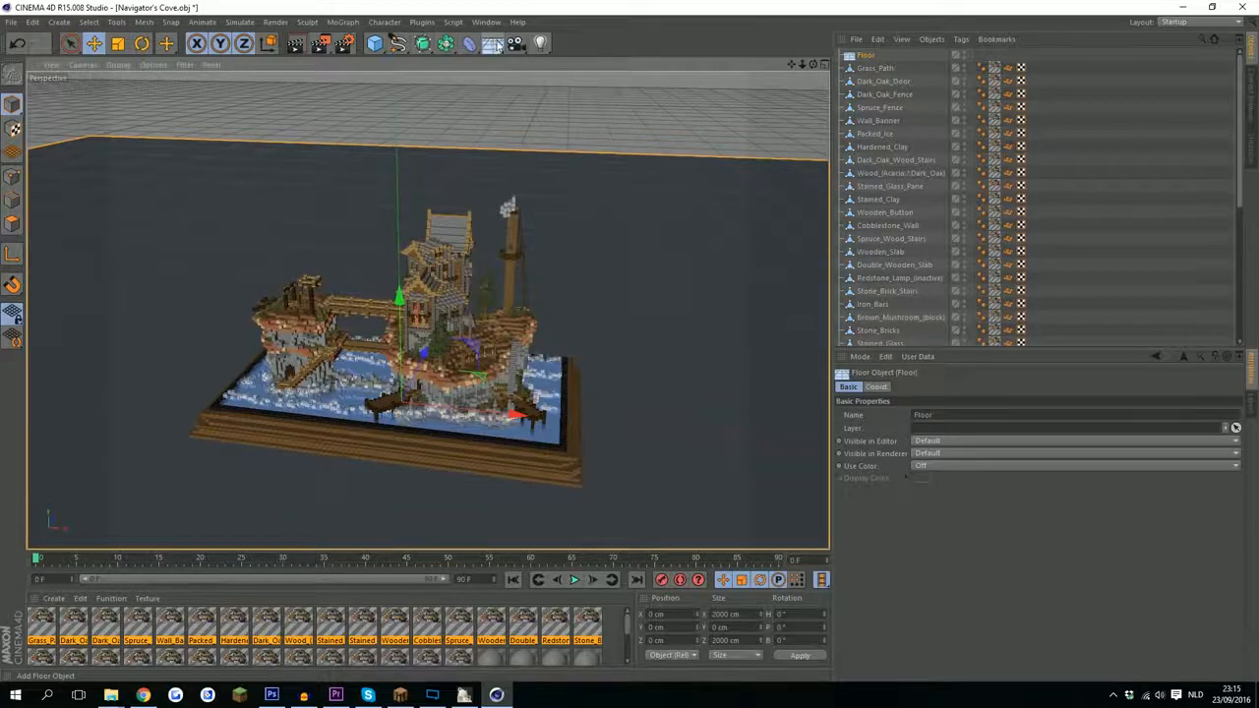
click(493, 48)
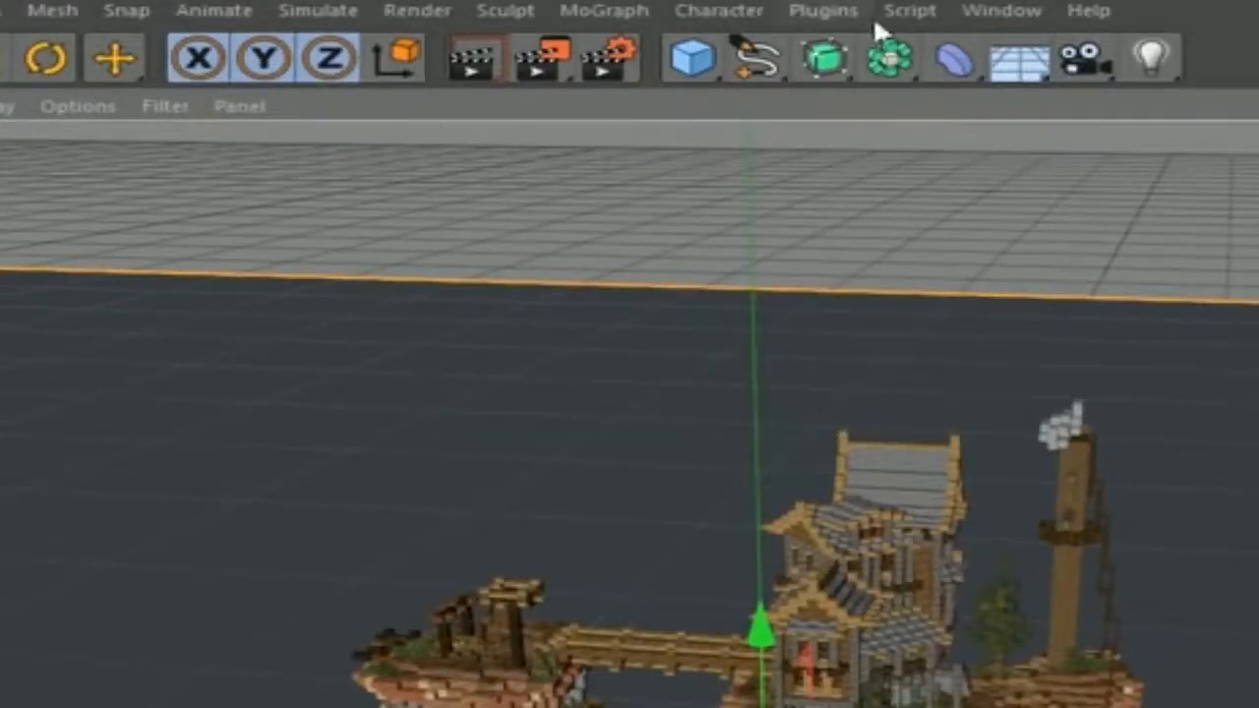
click(1021, 61)
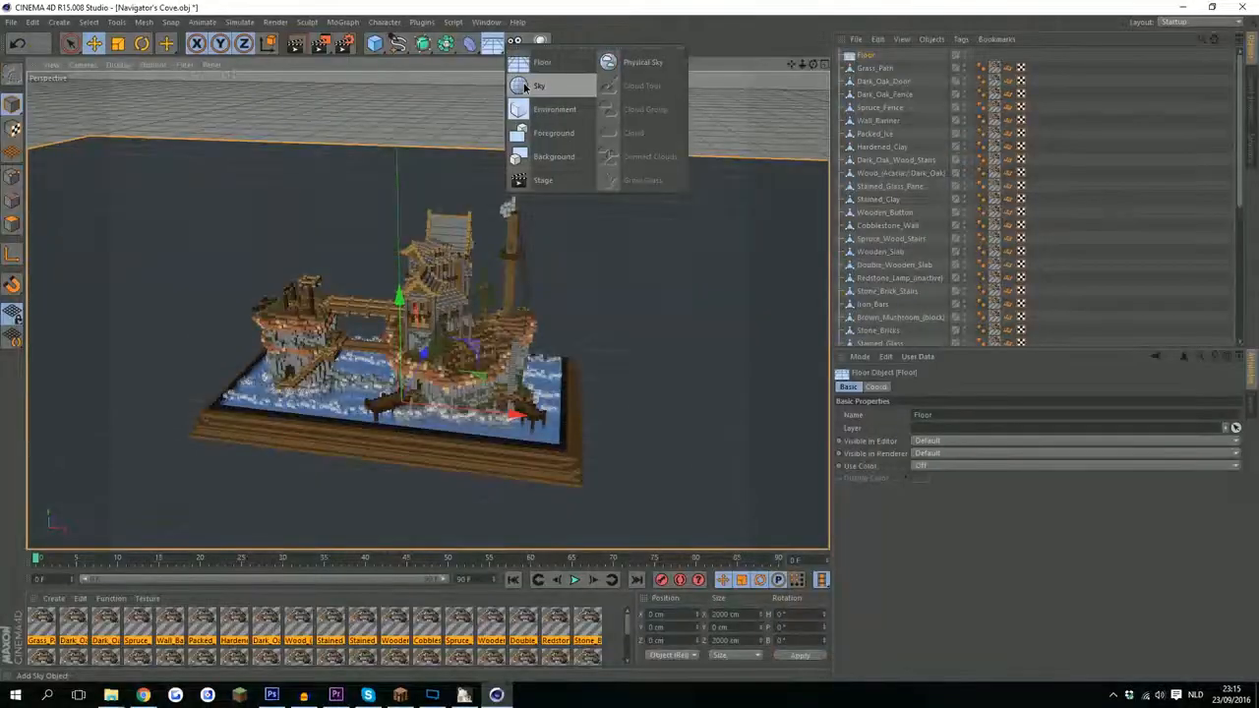
click(524, 87)
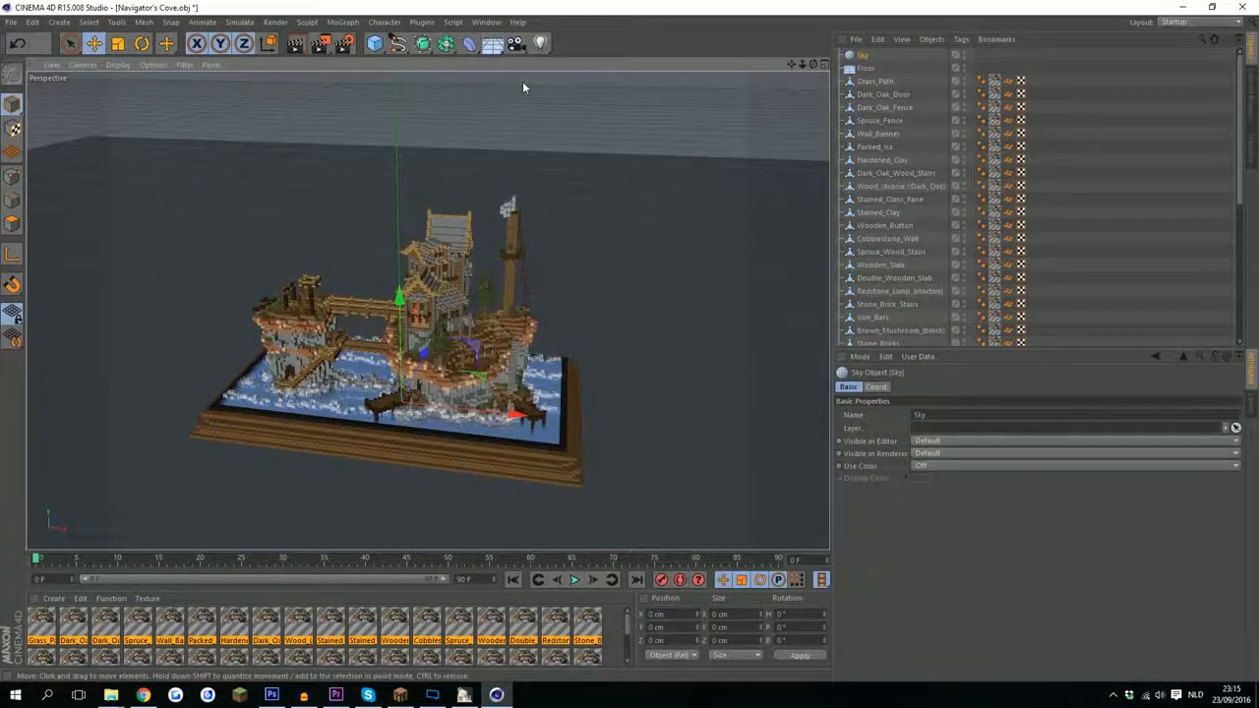
- Create a new material with a grey color of RGB 171, 171, 171 and apply it to the floor and sky
right_click(65, 611)
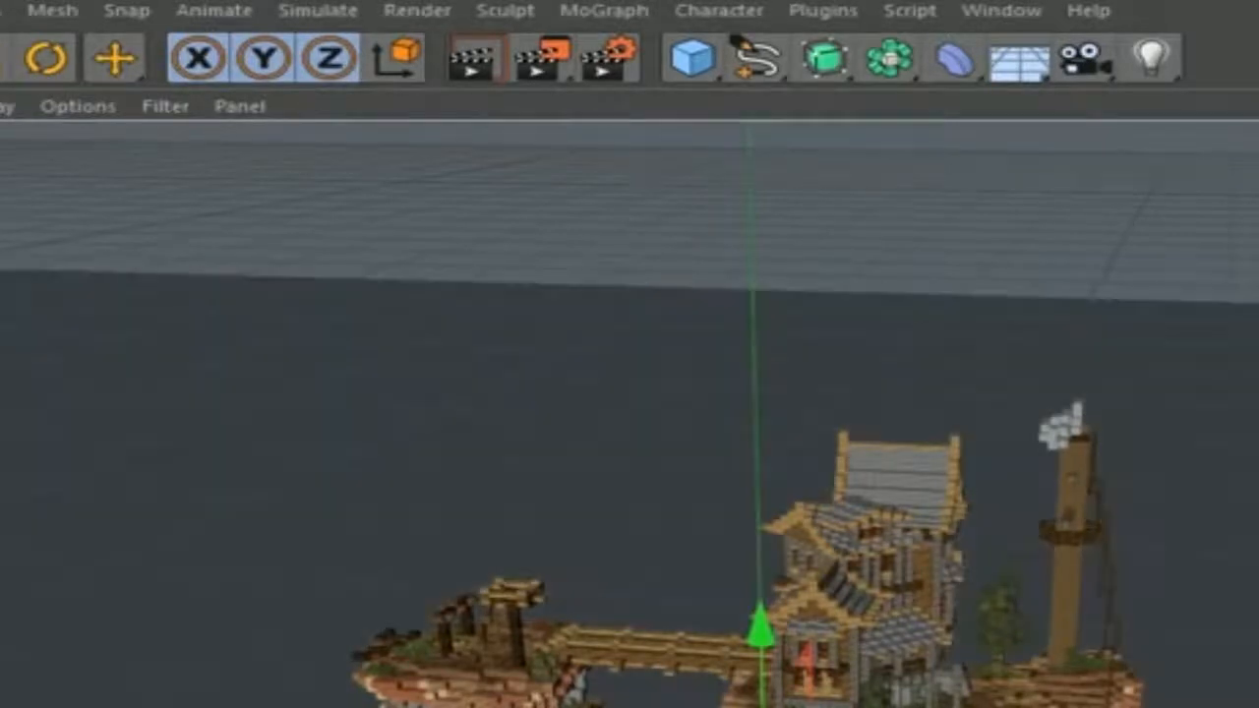
click(895, 503)
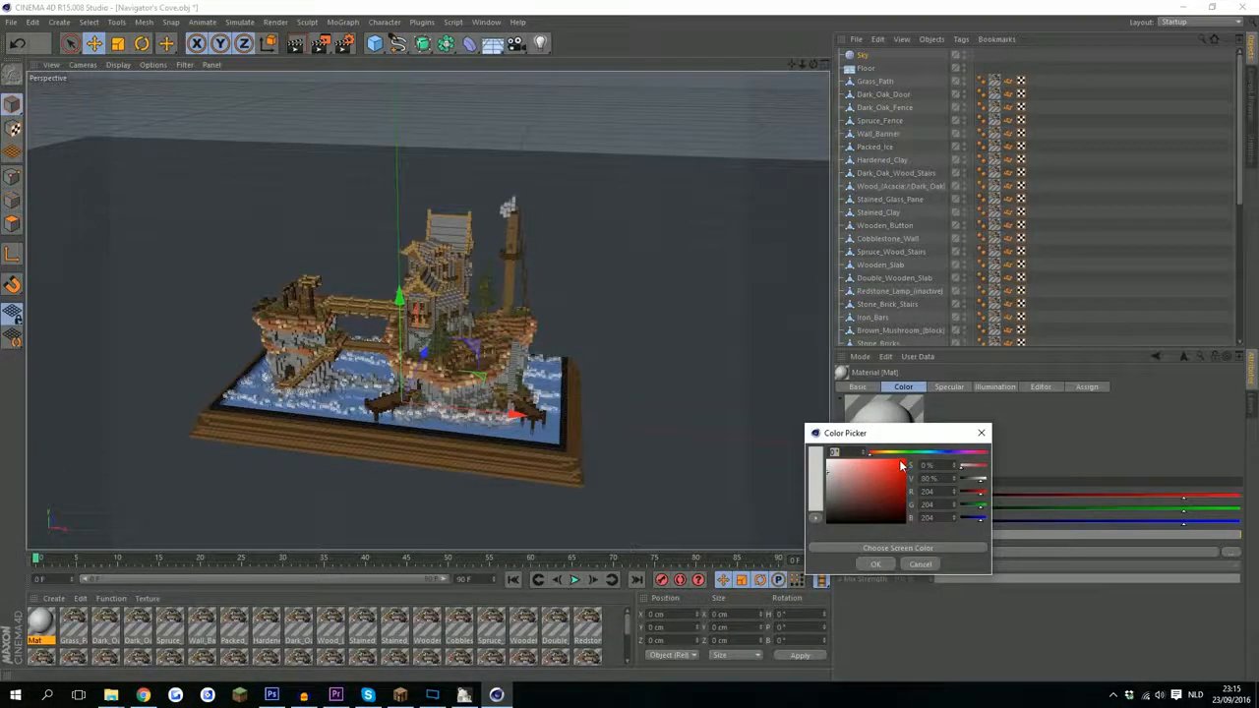
click(832, 491)
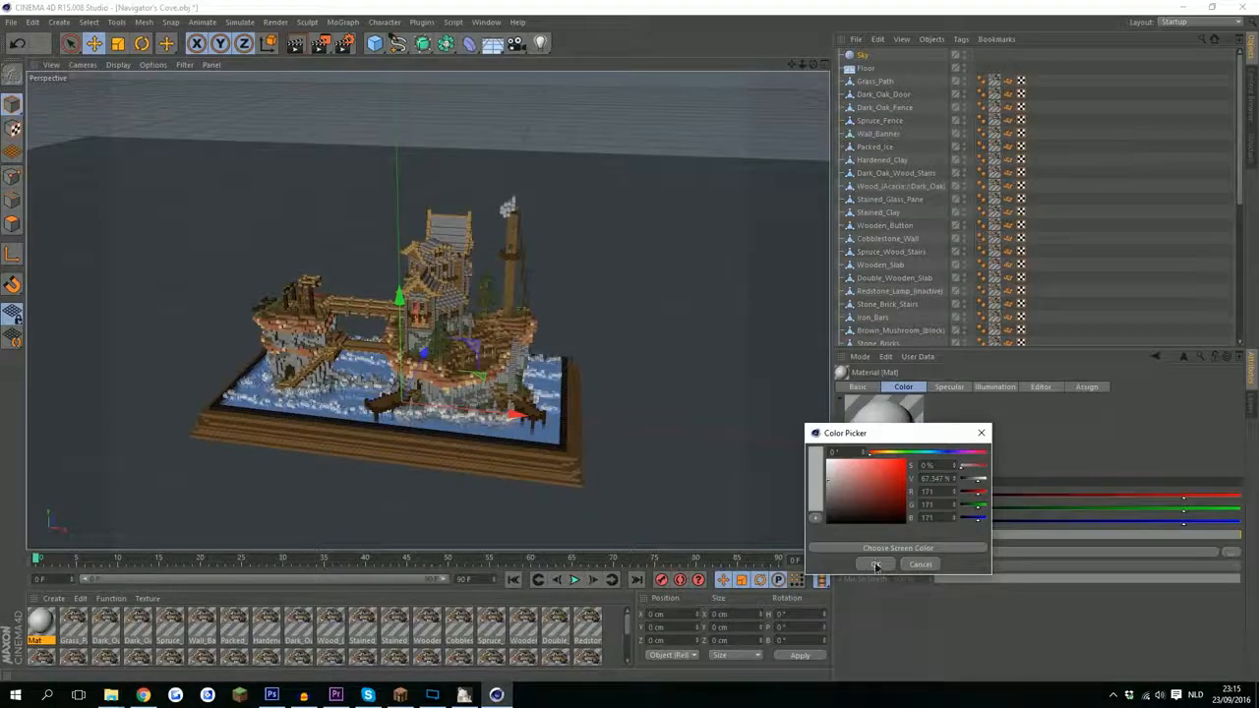
click(878, 564)
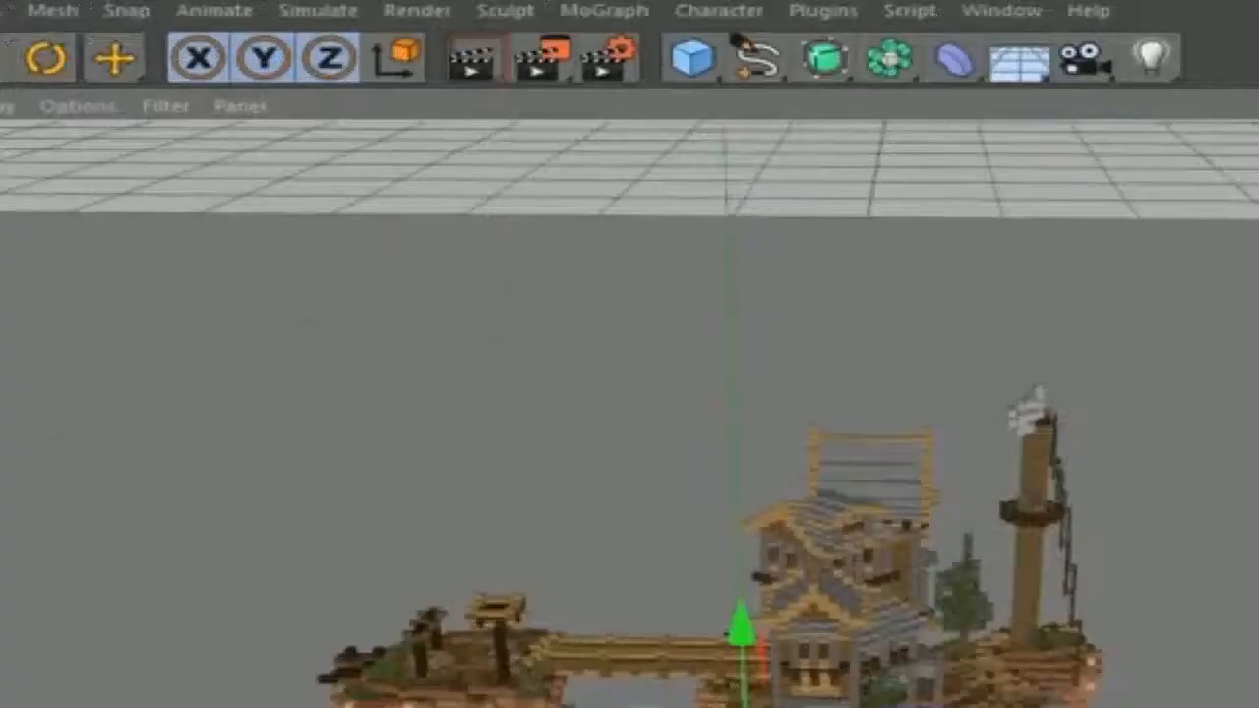
- Turn off Specular on the grey material and enable Reflection with a brightness of 9%
double_click(40, 621)
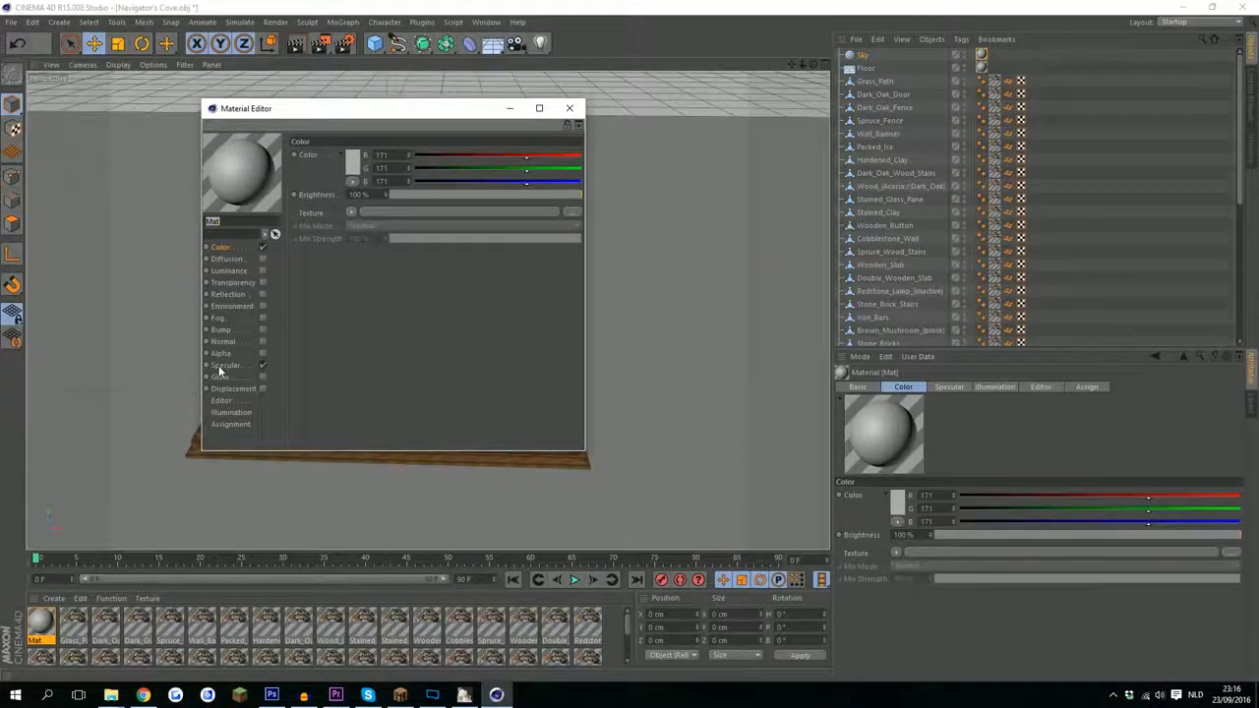
click(225, 365)
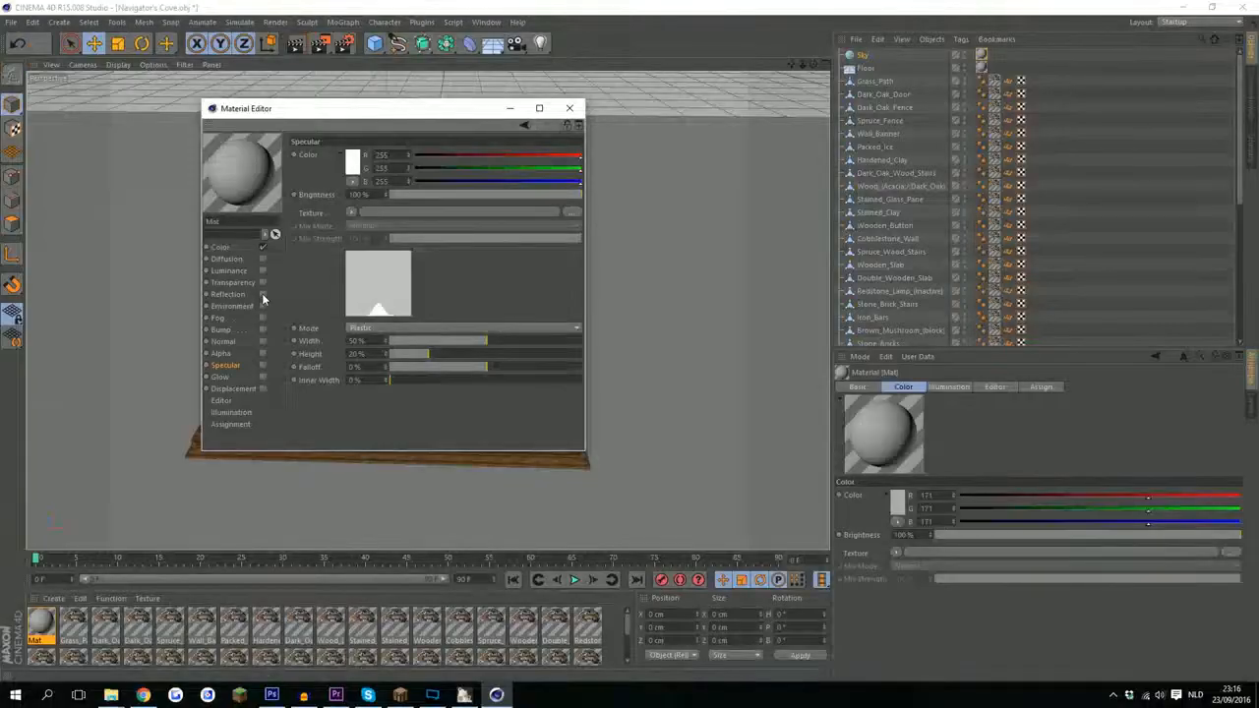
click(382, 621)
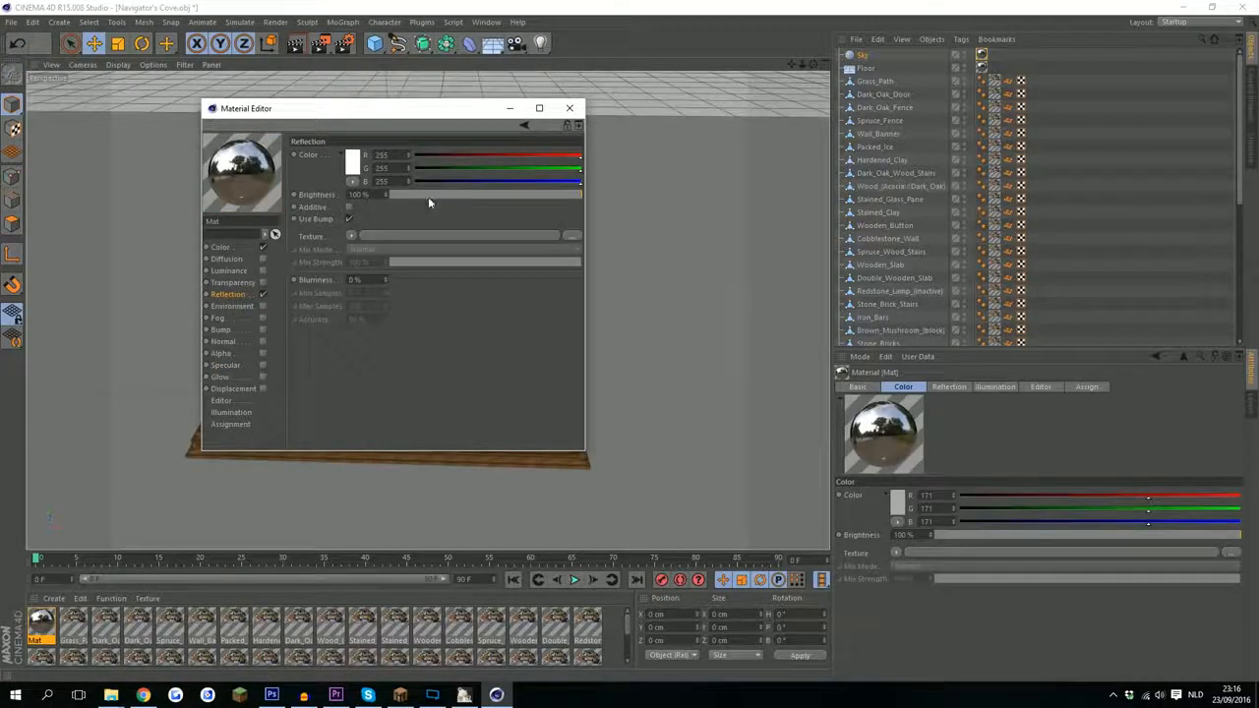
drag(427, 202, 407, 195)
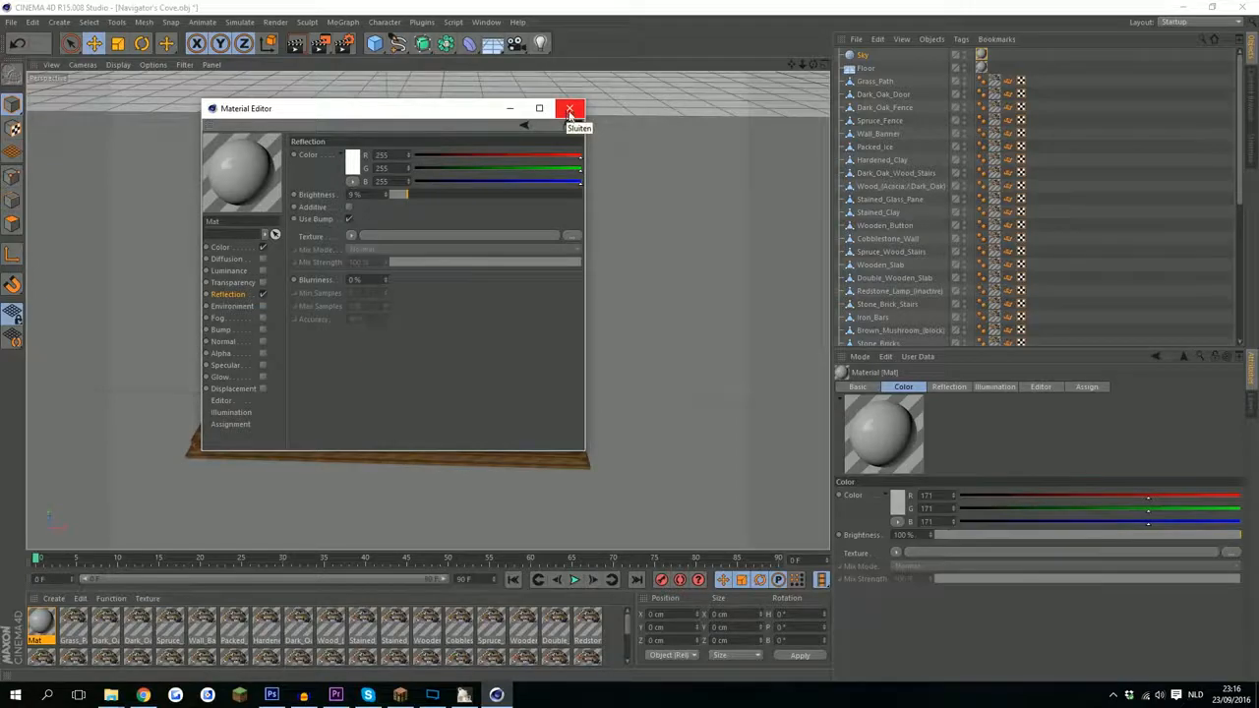
click(570, 110)
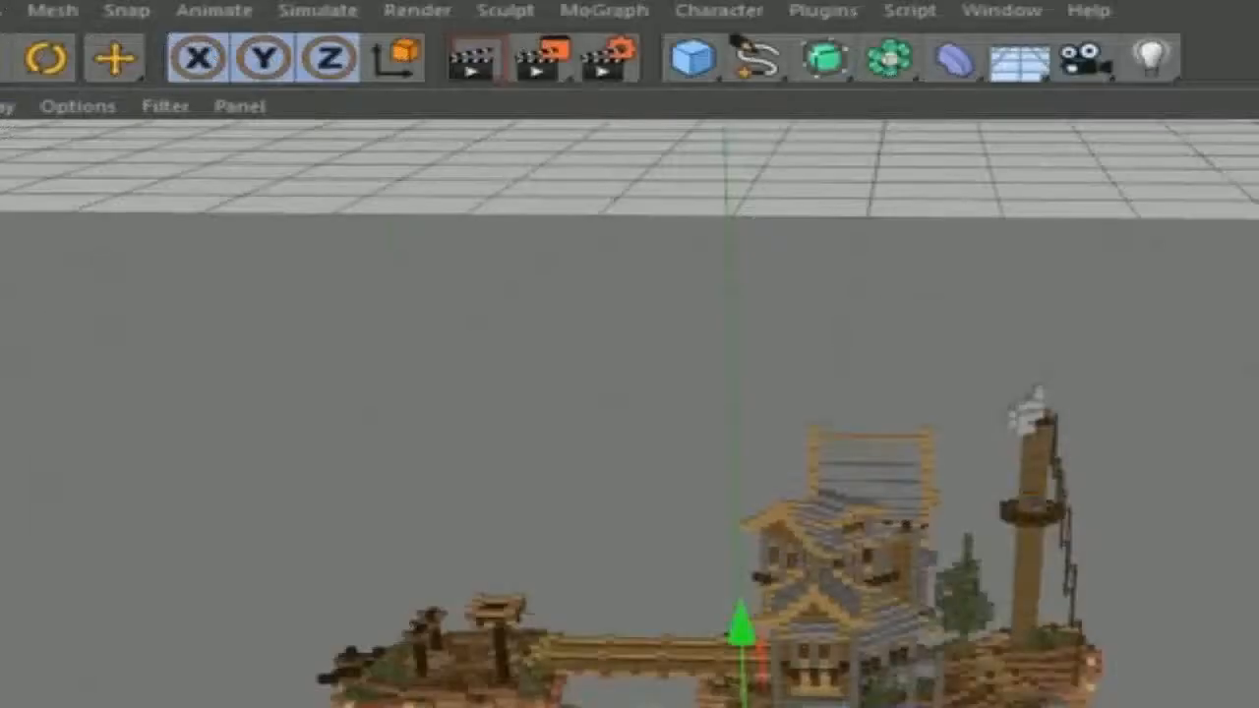
- Render the scene to the Picture Viewer, inspect the result, and close the viewer
alt+drag(838, 659, 838, 623)
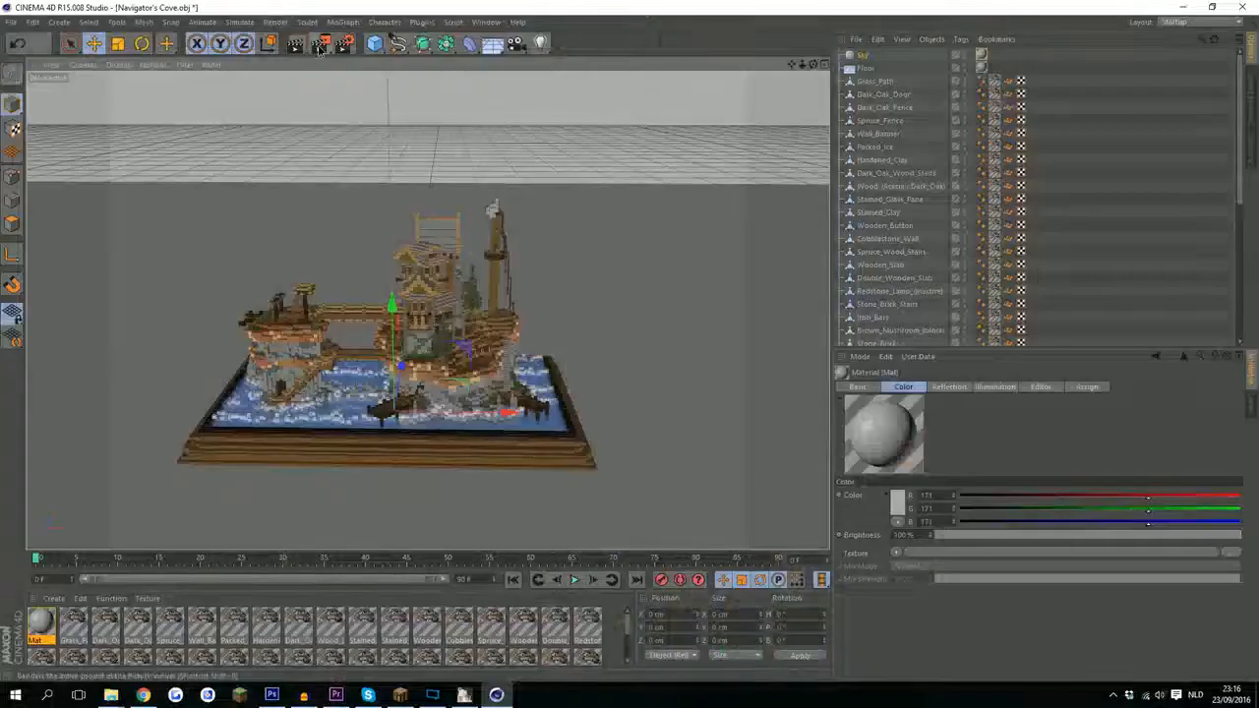
click(532, 64)
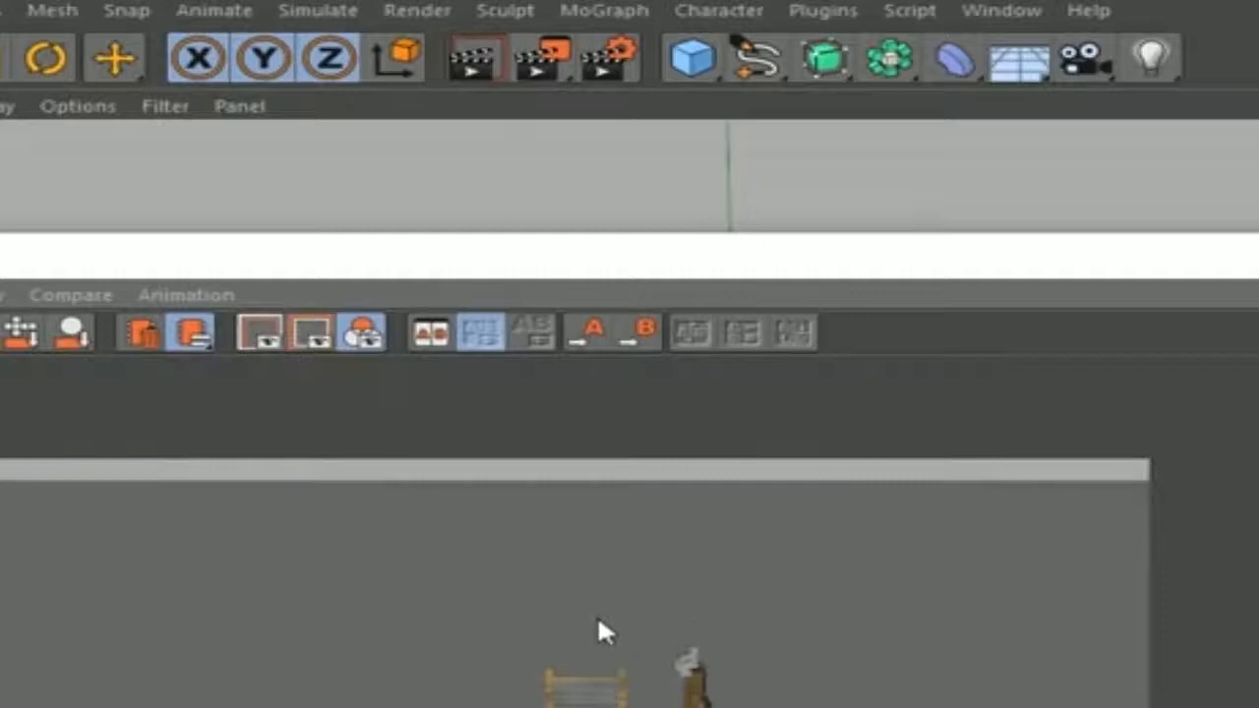
scroll(591, 622, up, 1)
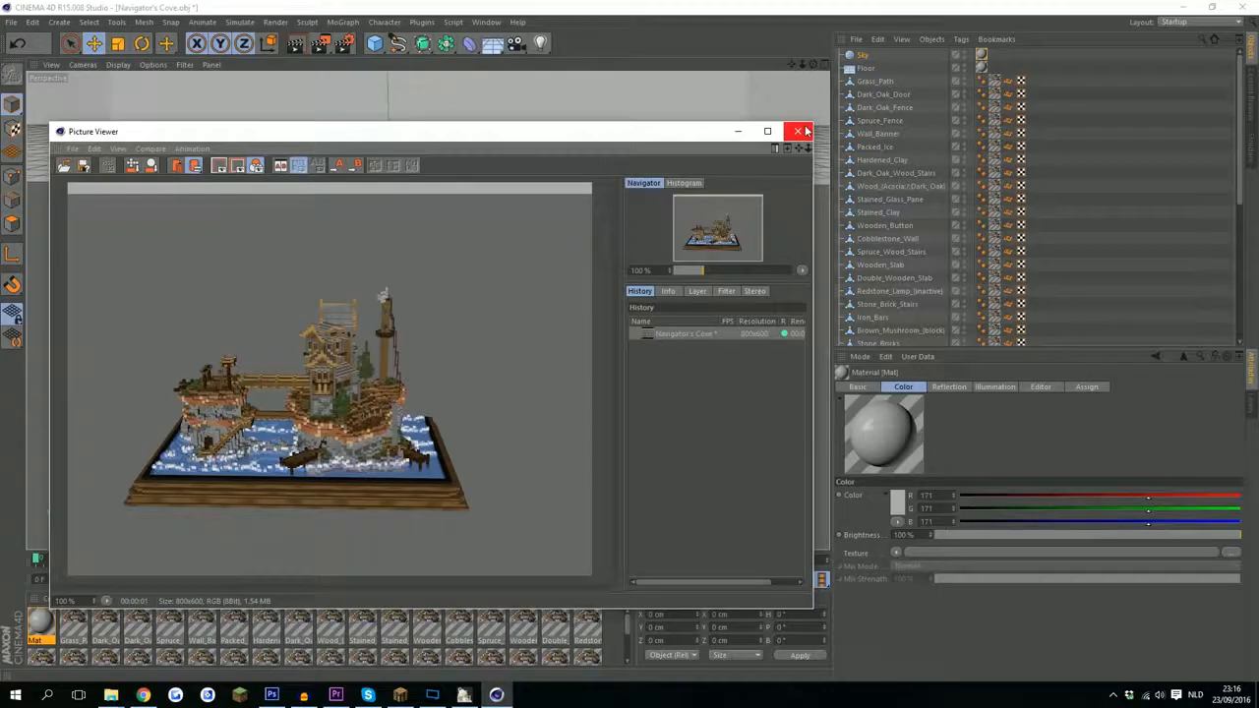
click(799, 129)
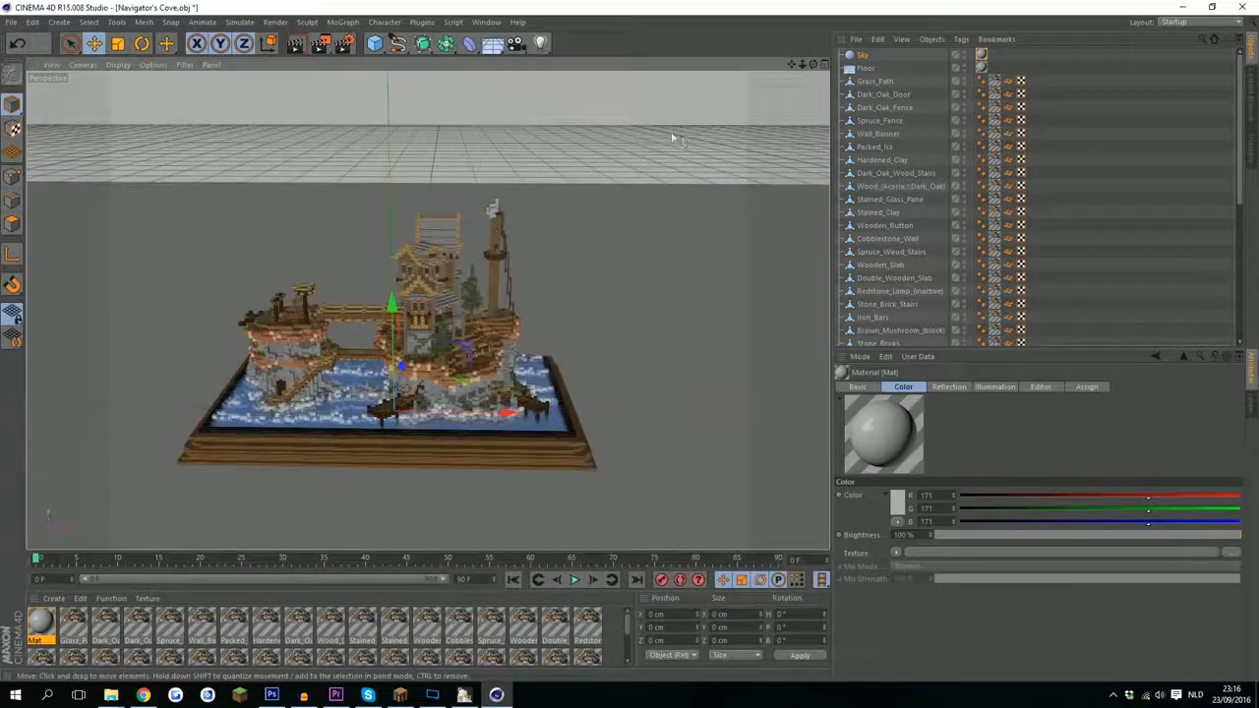
- Add an Omni light at about X 170, Y 149, Z -187 cm and set Shadow Maps (Soft) and 125% intensity
click(540, 43)
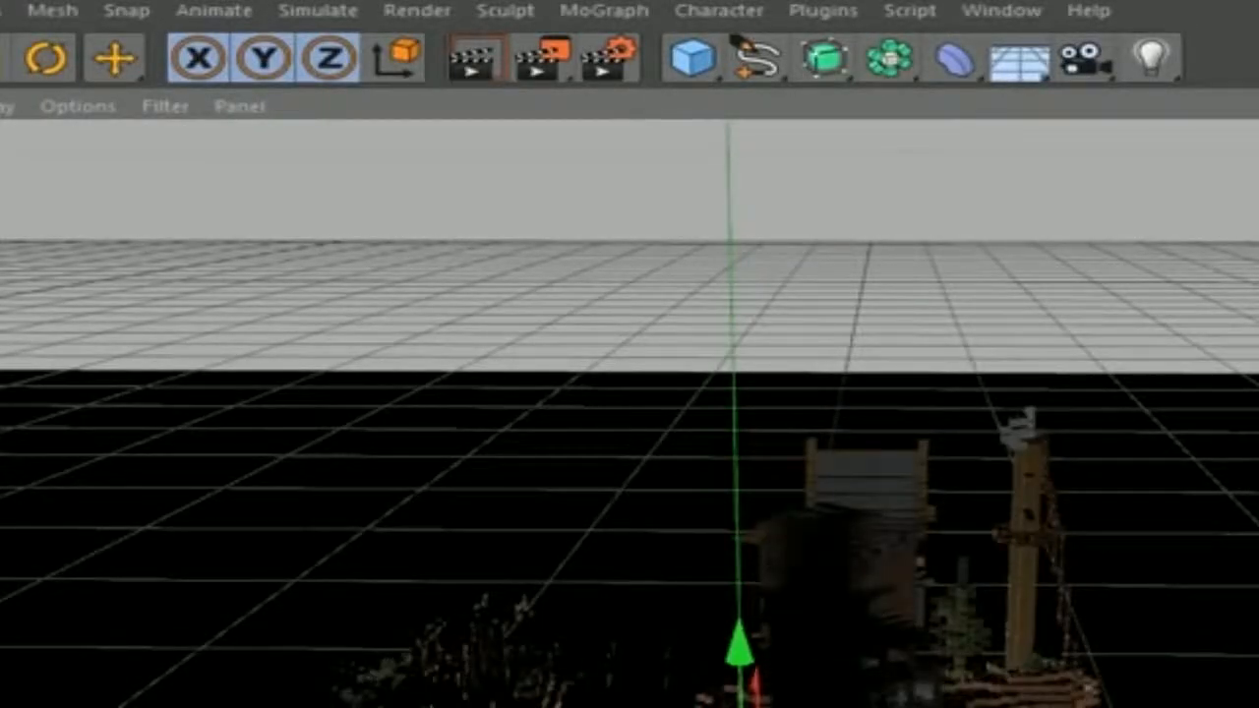
drag(639, 421, 753, 423)
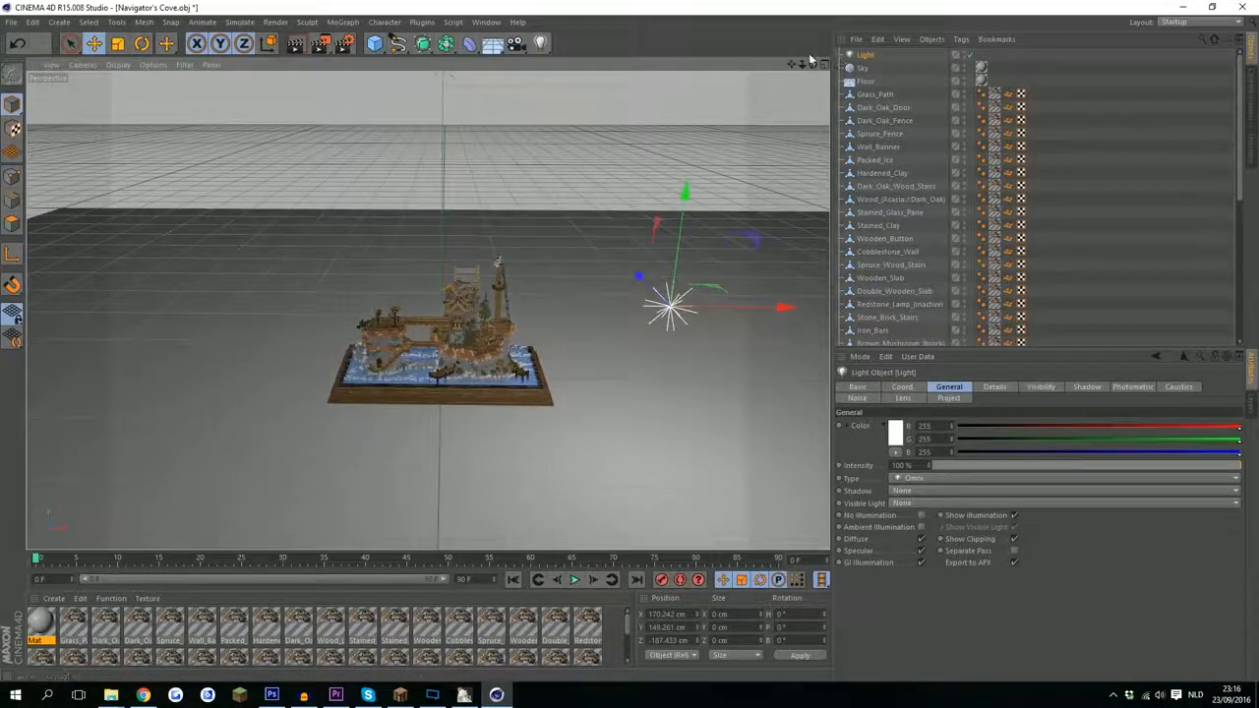
drag(812, 65, 427, 255)
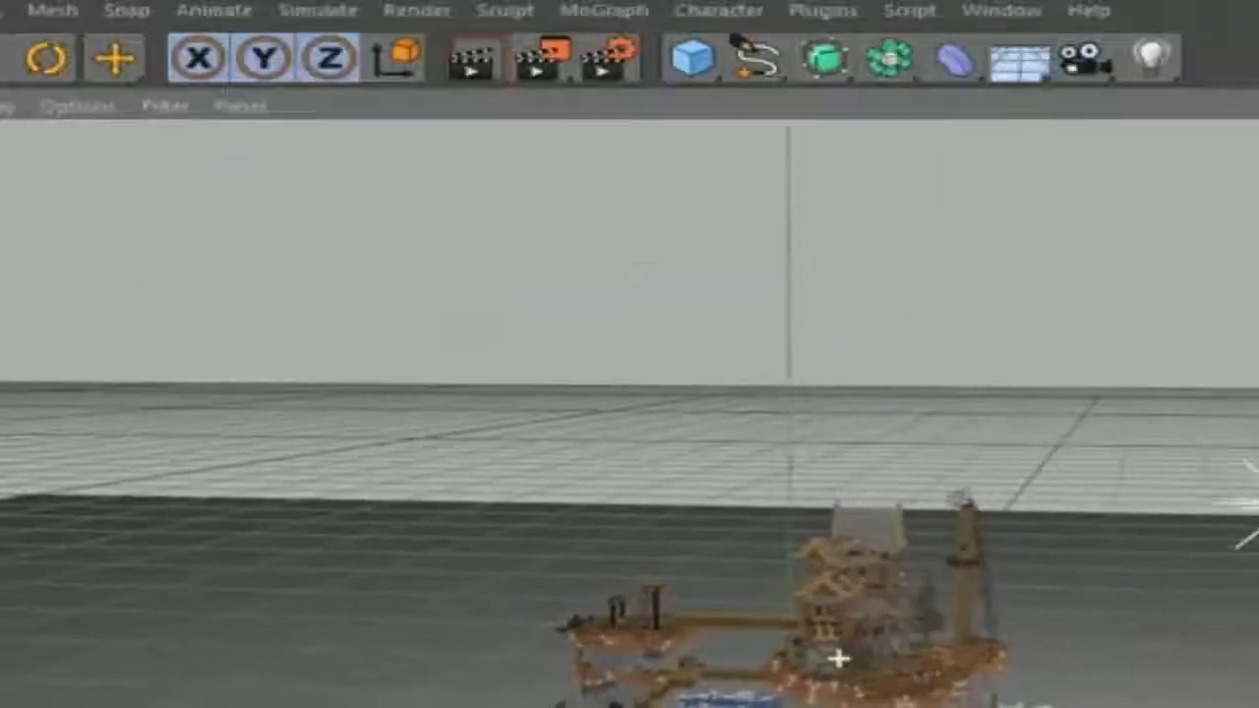
click(963, 574)
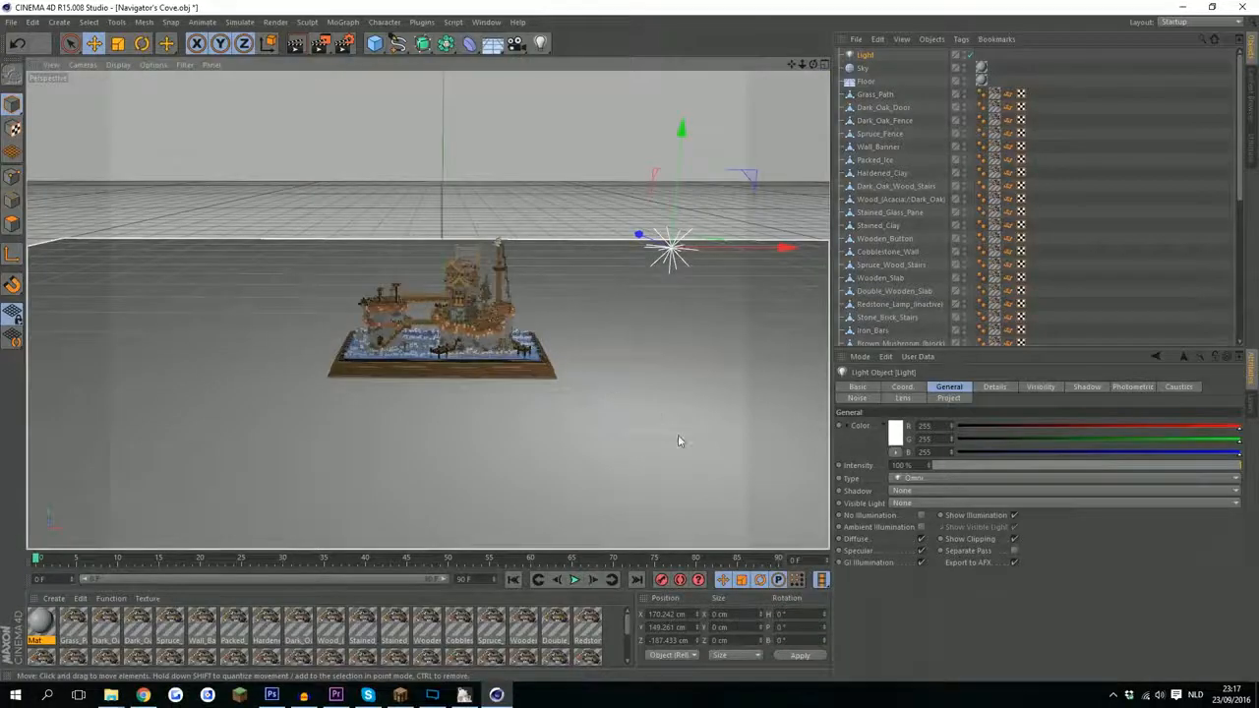
click(914, 490)
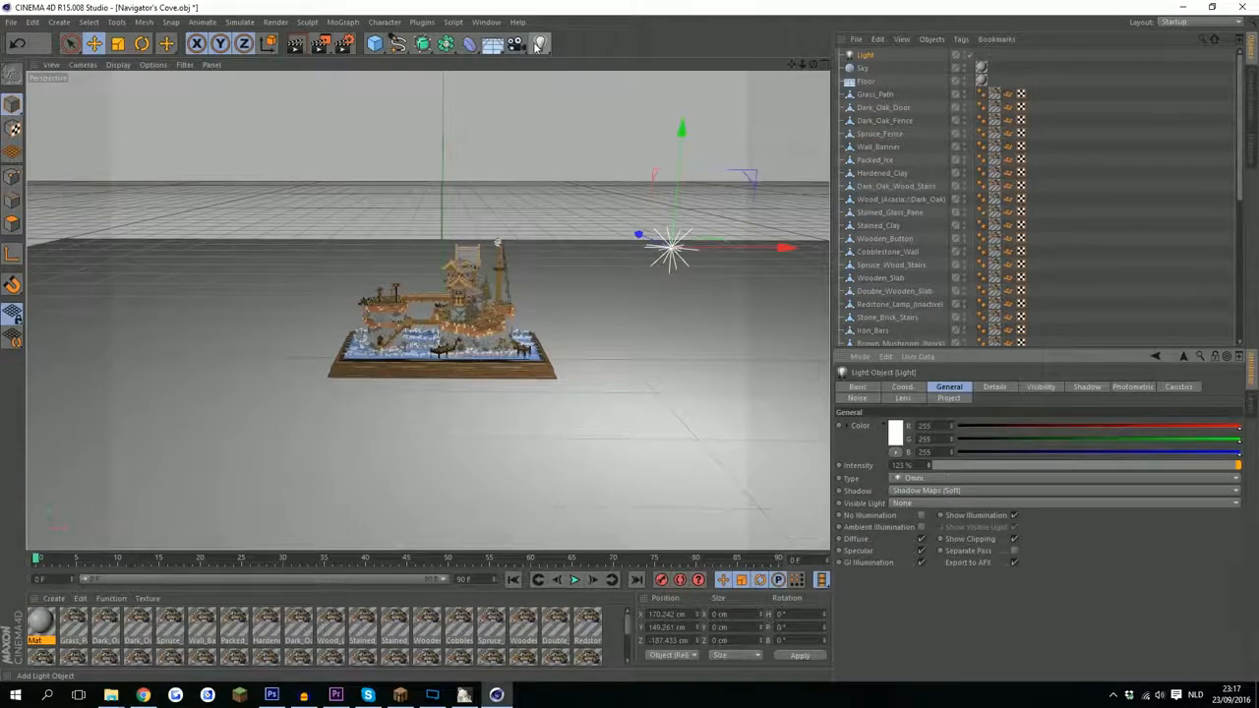
- Add a second Omni light at about X -286, Y 258, Z -476 cm with Shadow Maps (Soft) and 89% intensity
click(539, 44)
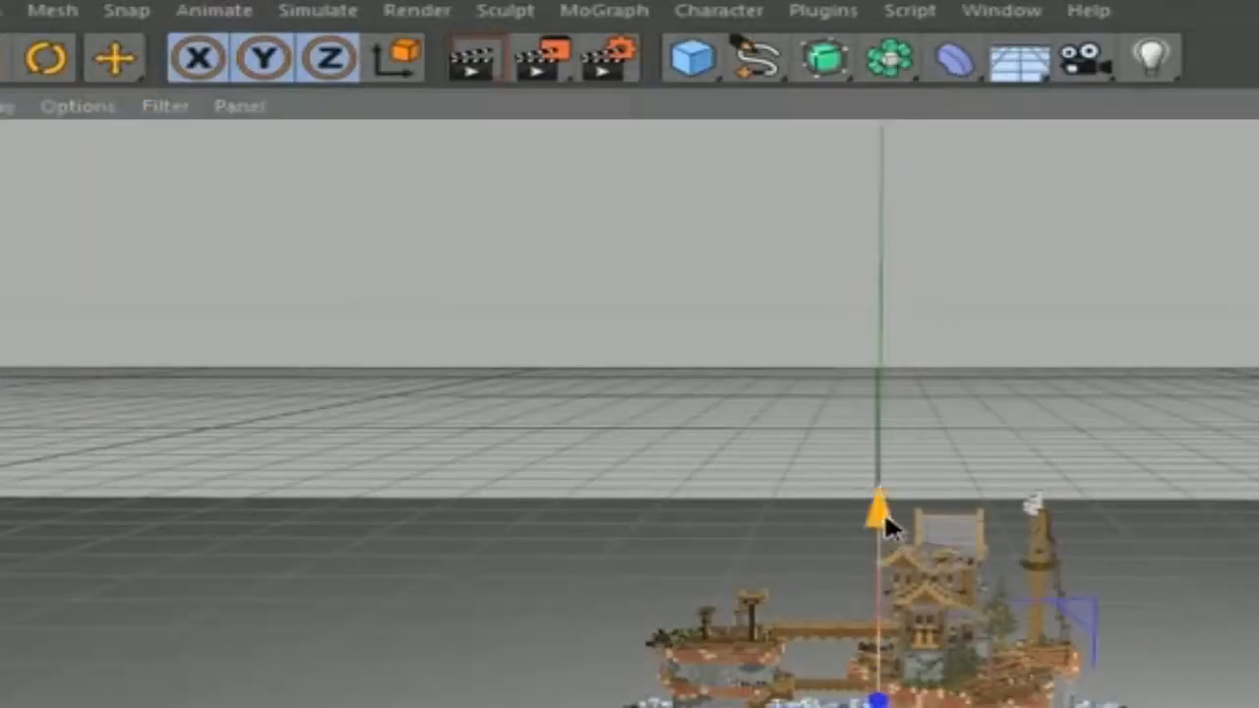
drag(876, 515, 1048, 422)
drag(1200, 528, 405, 491)
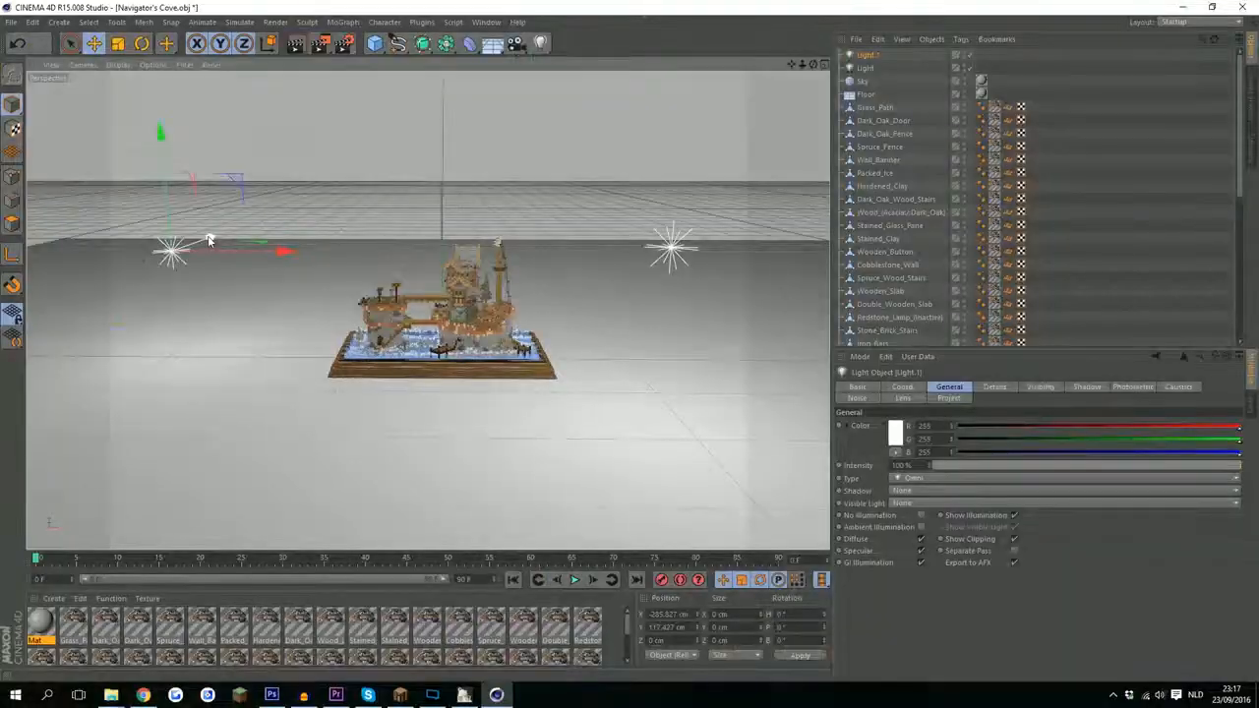
drag(210, 236, 40, 361)
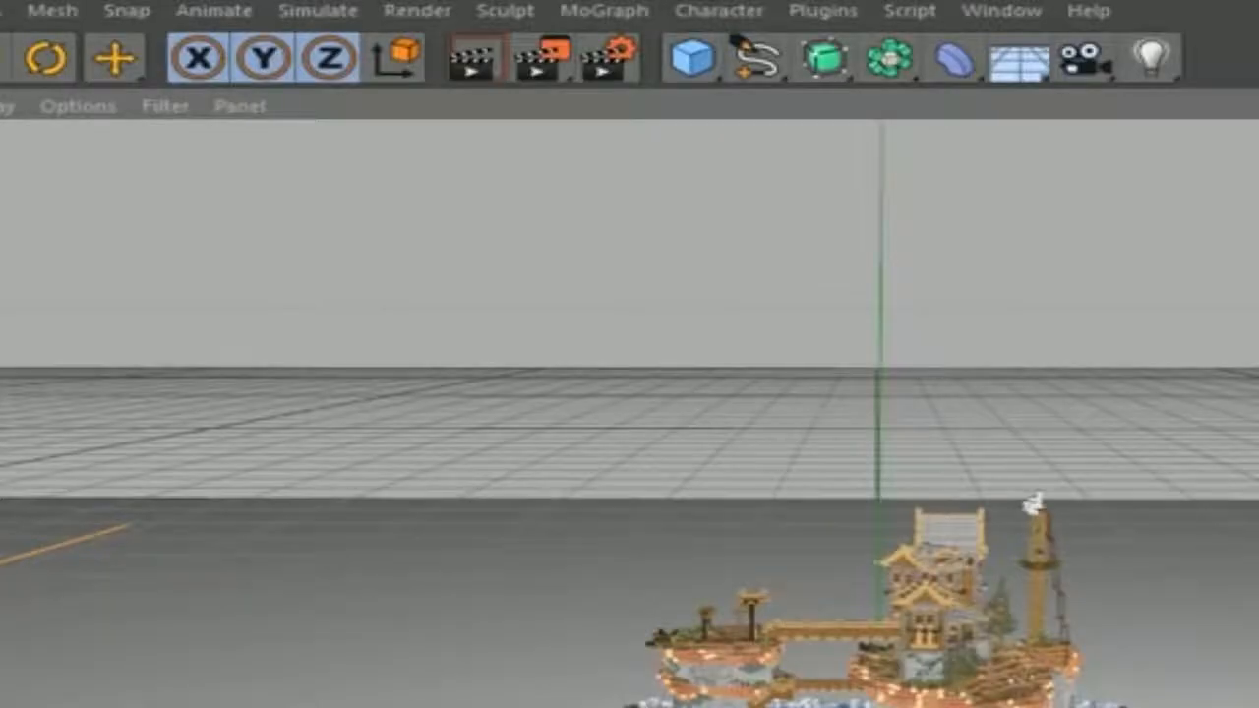
key(o)
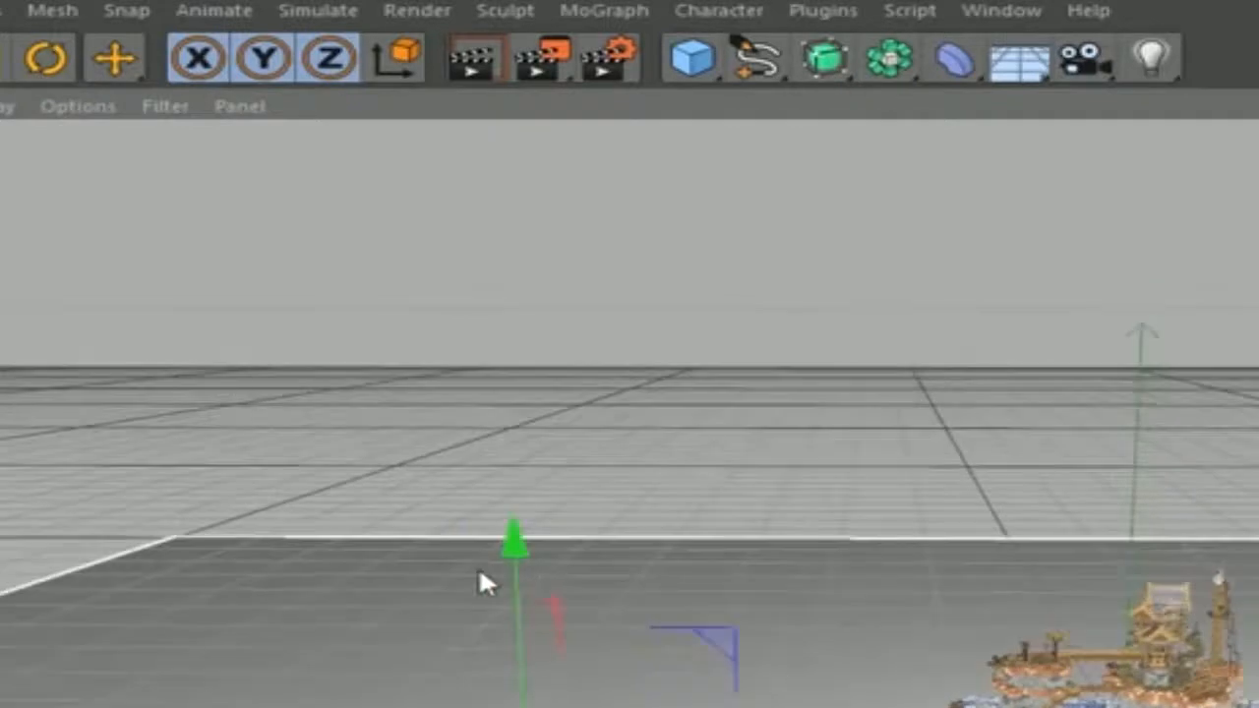
drag(493, 487, 416, 207)
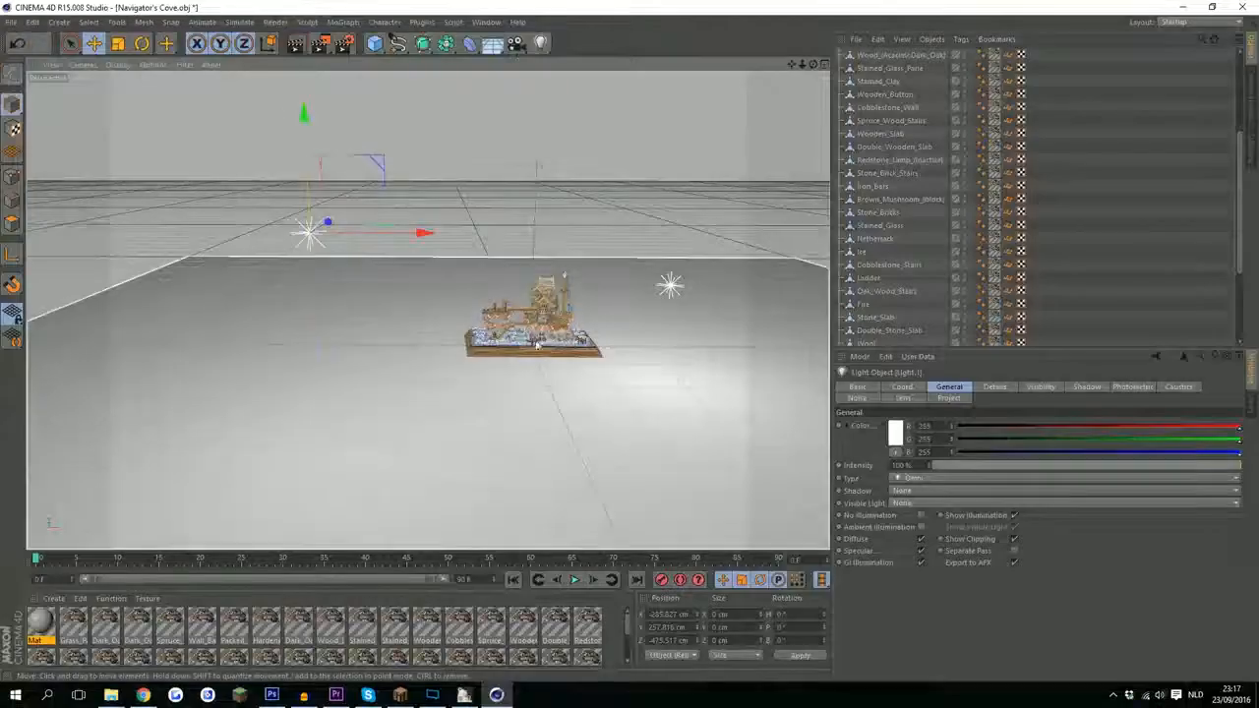
scroll(618, 373, up, 3)
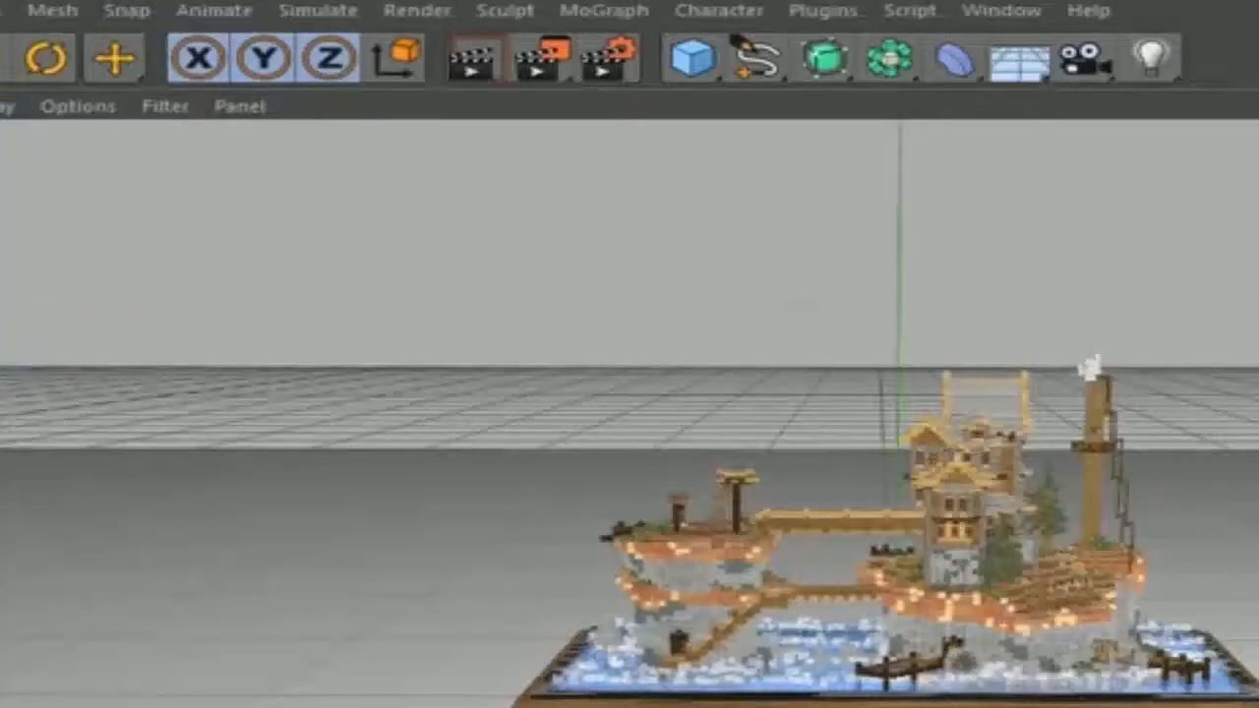
scroll(841, 659, up, 5)
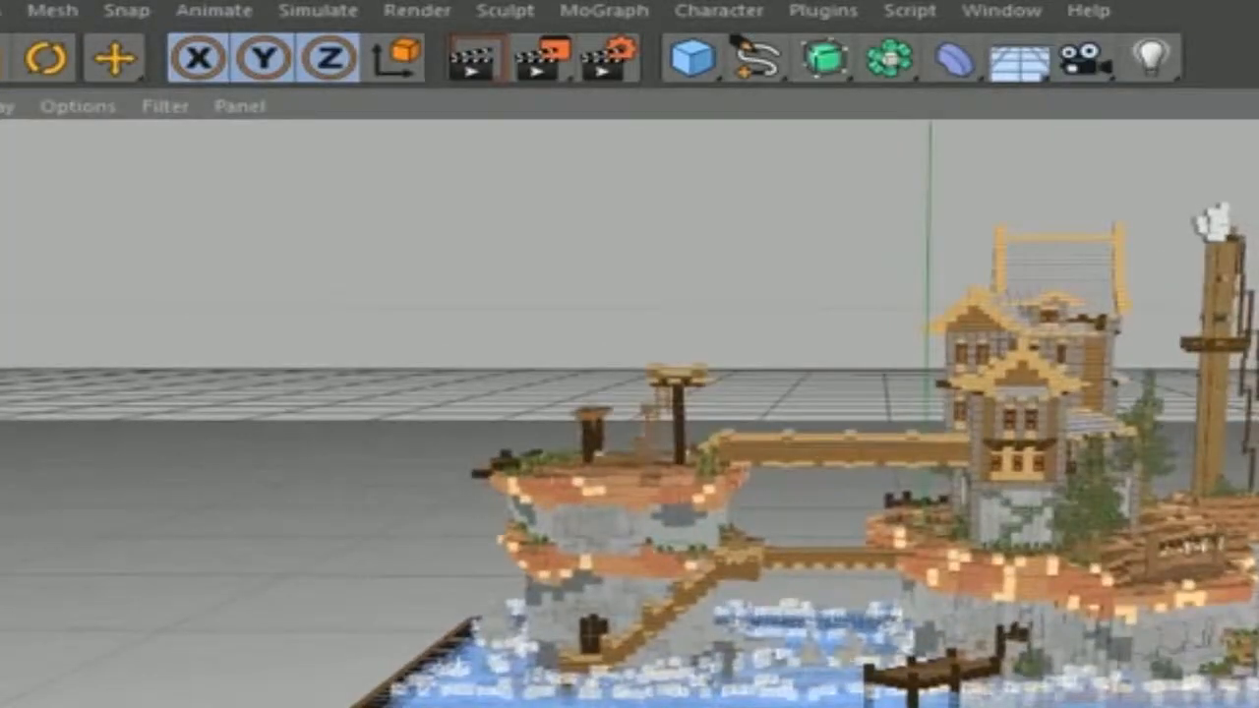
alt+middle_drag(841, 659, 776, 706)
- Add a third Omni light at about X -144, Y 50, Z 452 cm with Shadow Maps (Soft), Ambient Illumination and 20% intensity
click(546, 51)
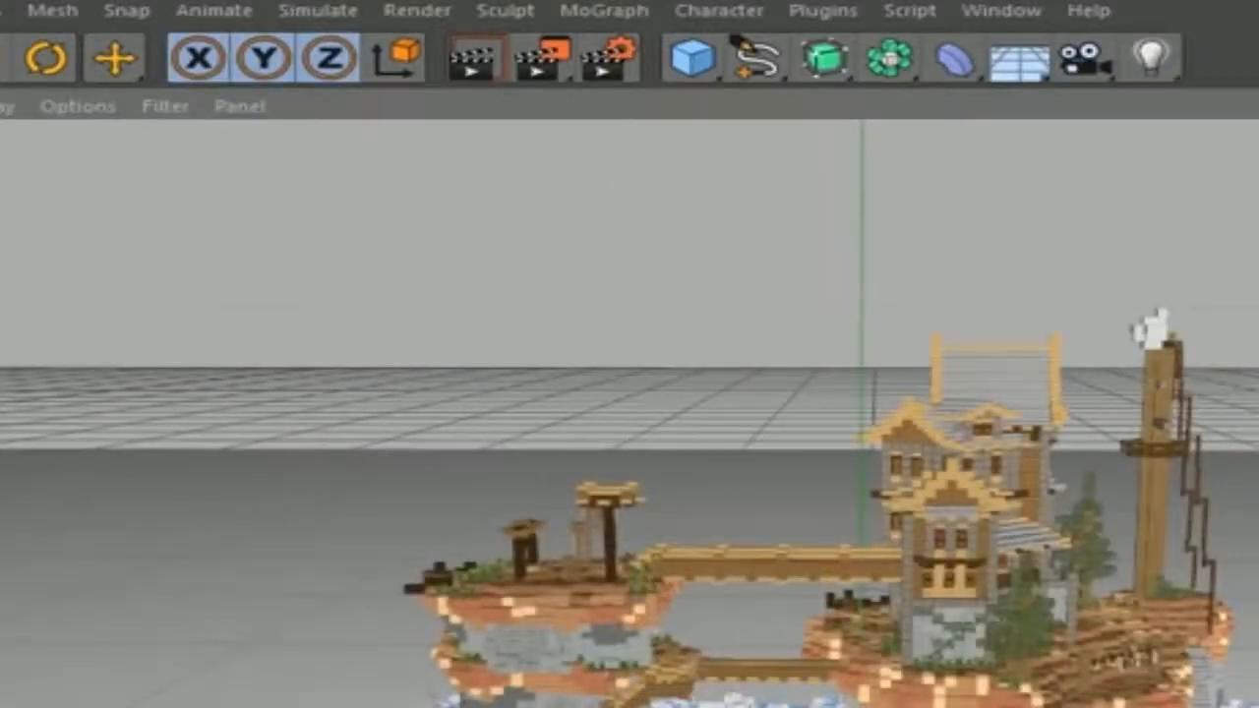
click(1150, 56)
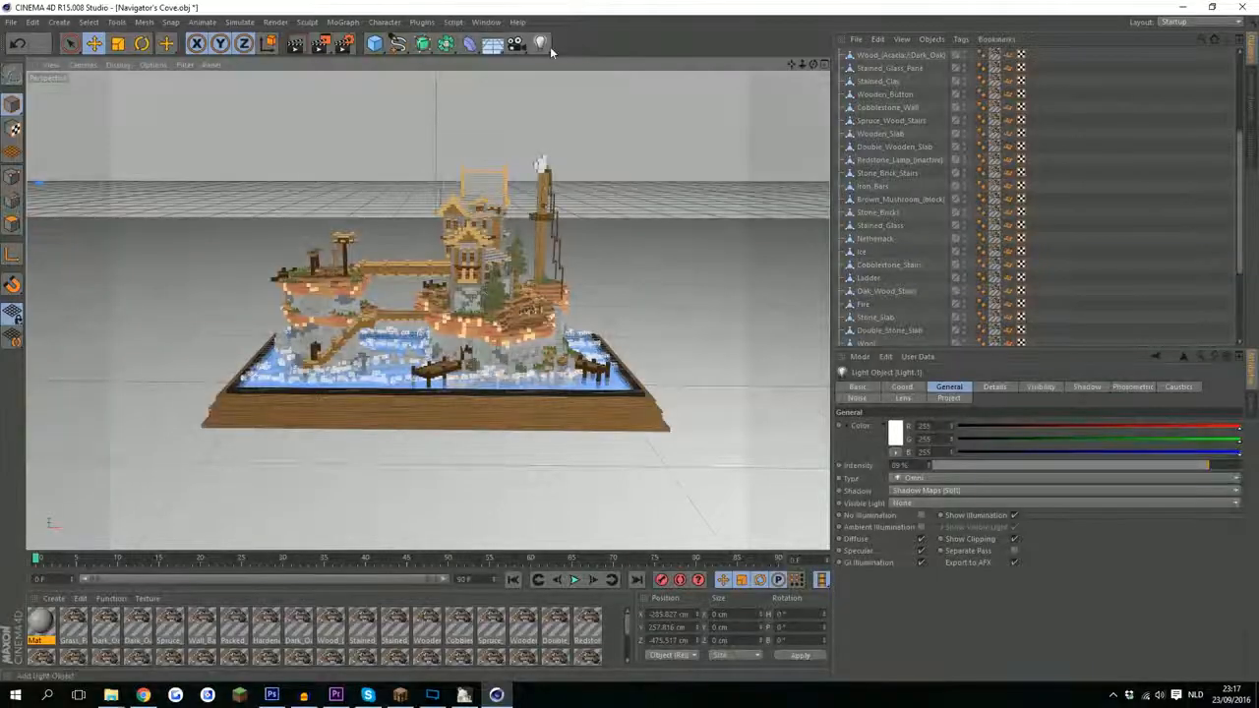
click(541, 46)
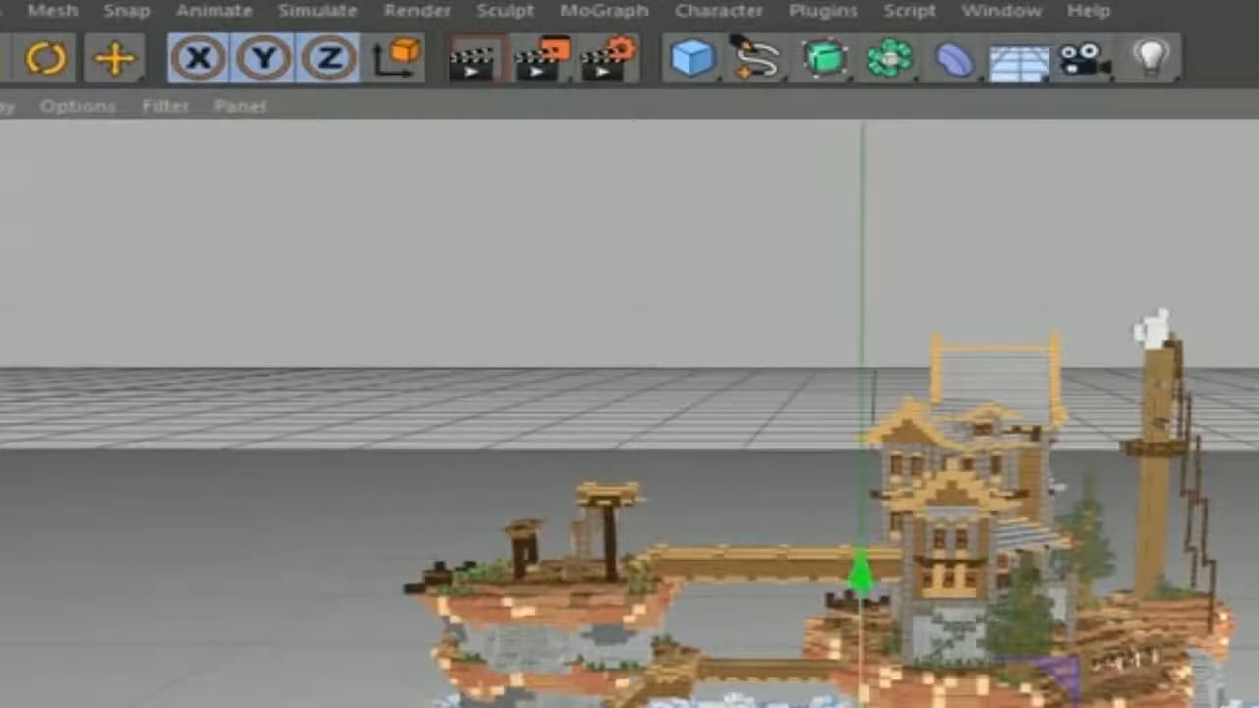
drag(440, 357, 448, 320)
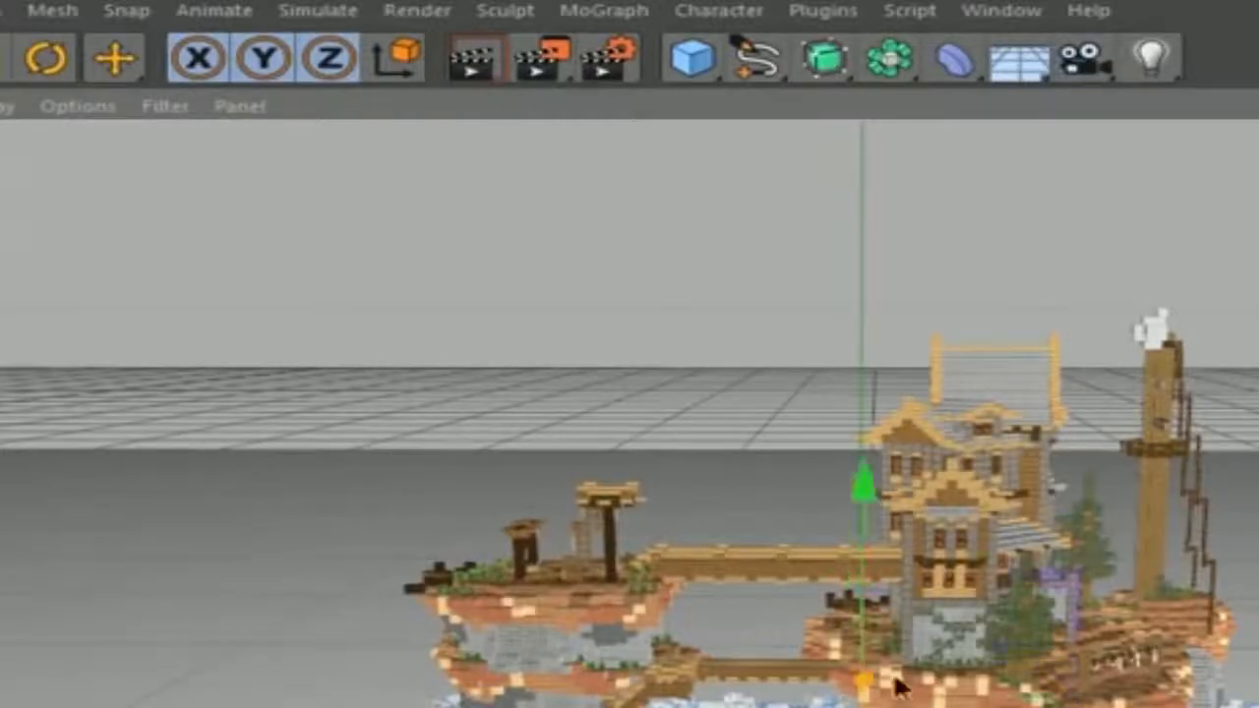
drag(895, 677, 893, 508)
drag(870, 268, 870, 184)
drag(1187, 460, 865, 459)
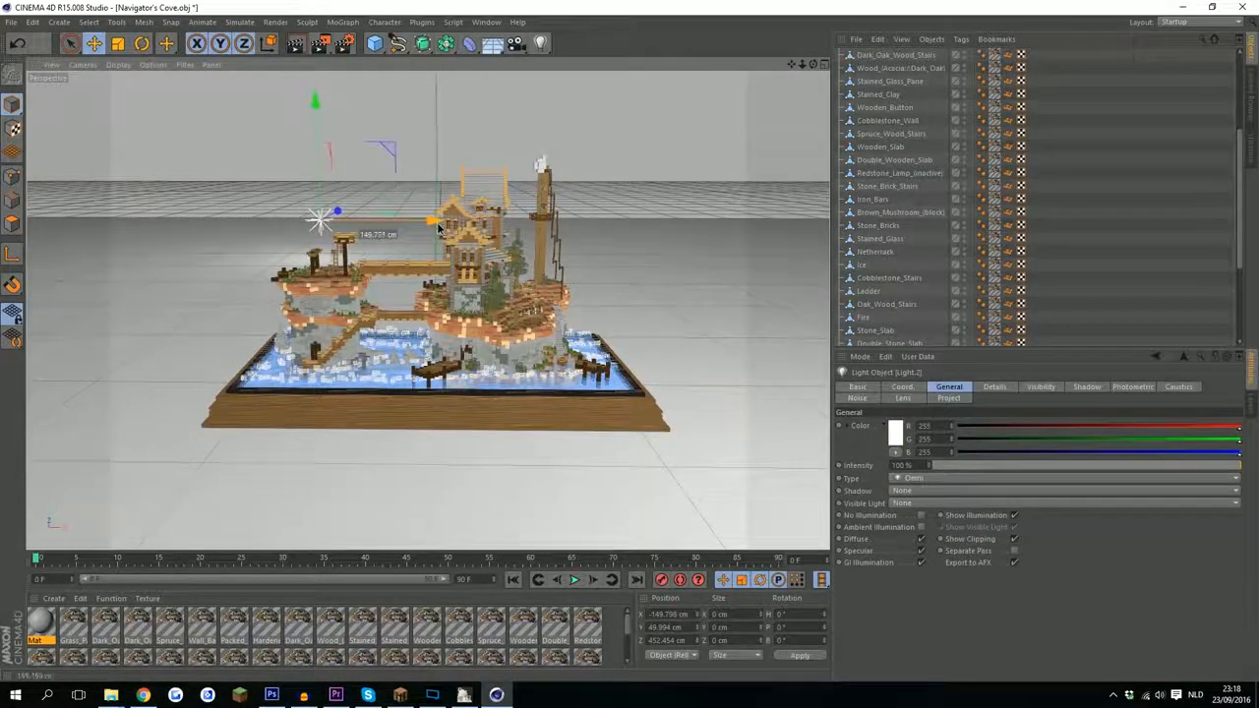
drag(439, 227, 443, 227)
drag(1100, 466, 936, 465)
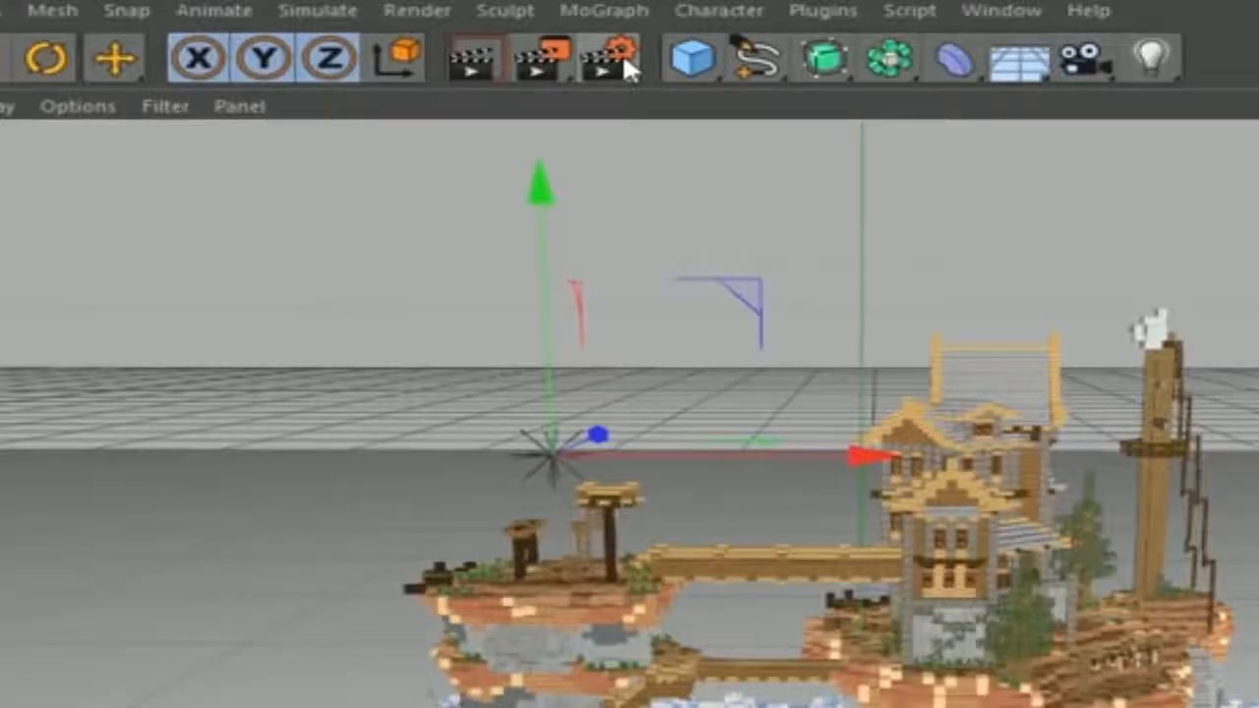
- Render the three-light scene to the Picture Viewer to check the lighting, and close the viewer
click(542, 53)
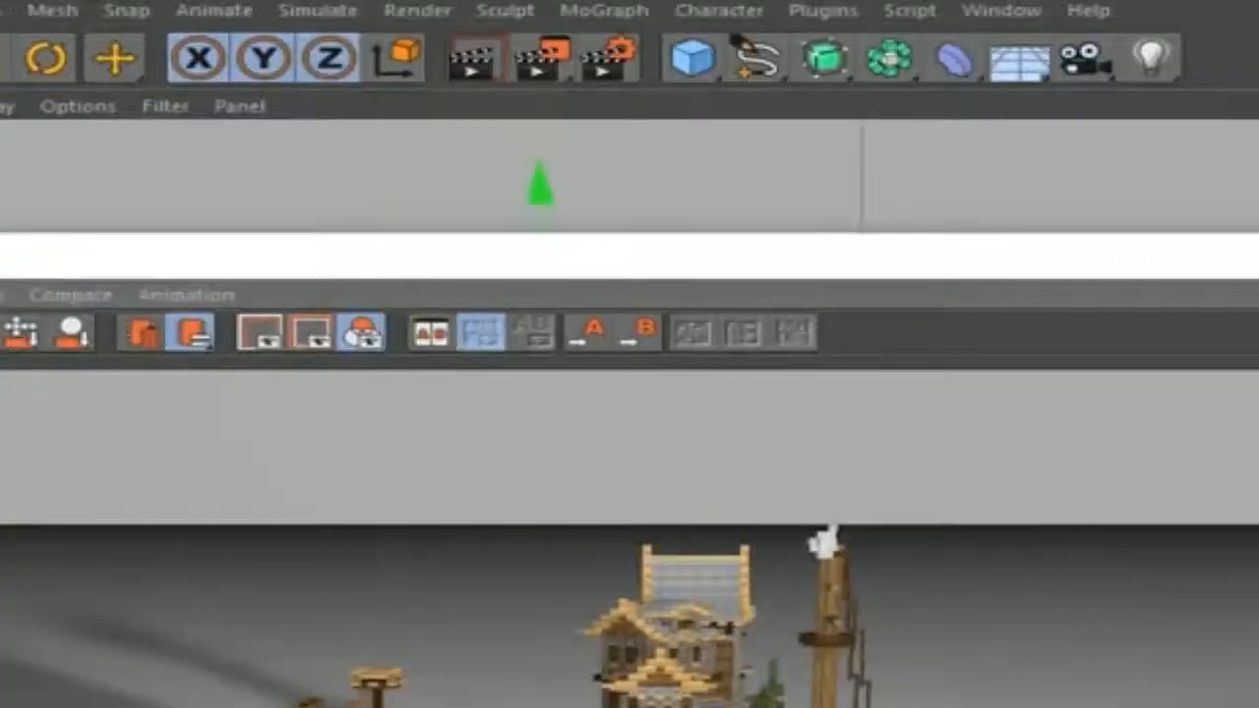
click(1255, 253)
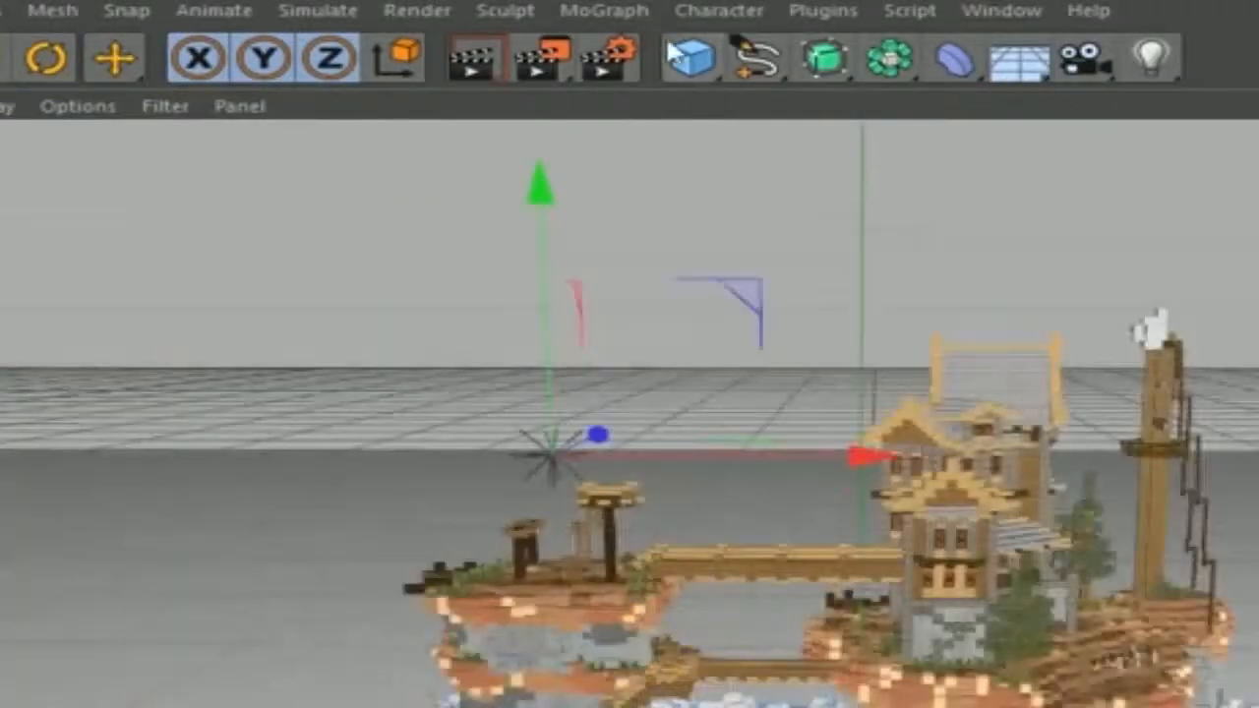
- Add the Ambient Occlusion effect to the render settings and switch the renderer from Standard to Physical
click(622, 49)
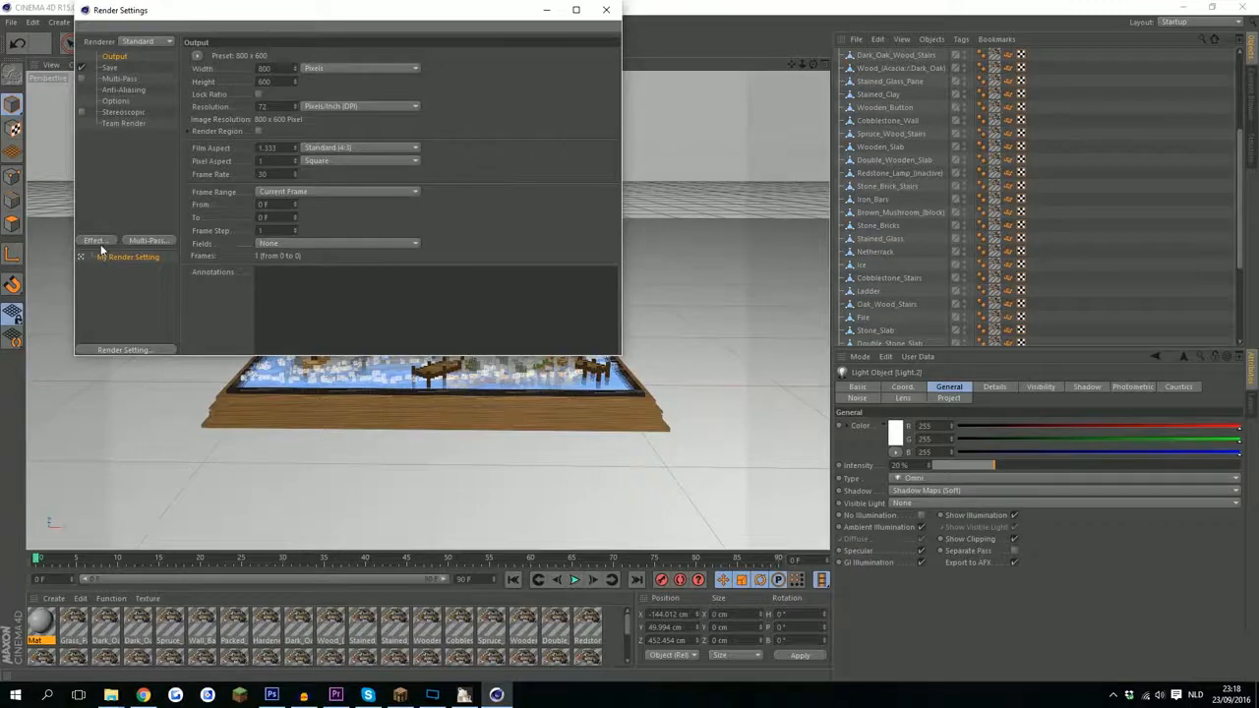
click(98, 242)
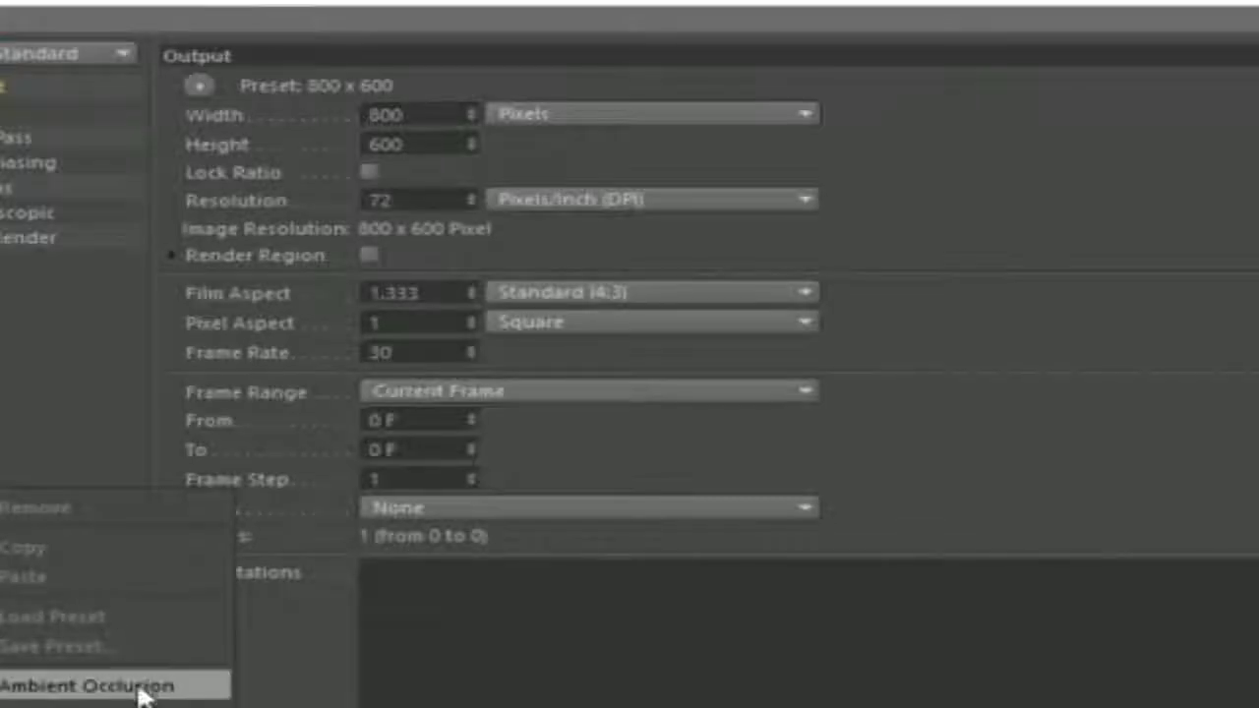
click(143, 693)
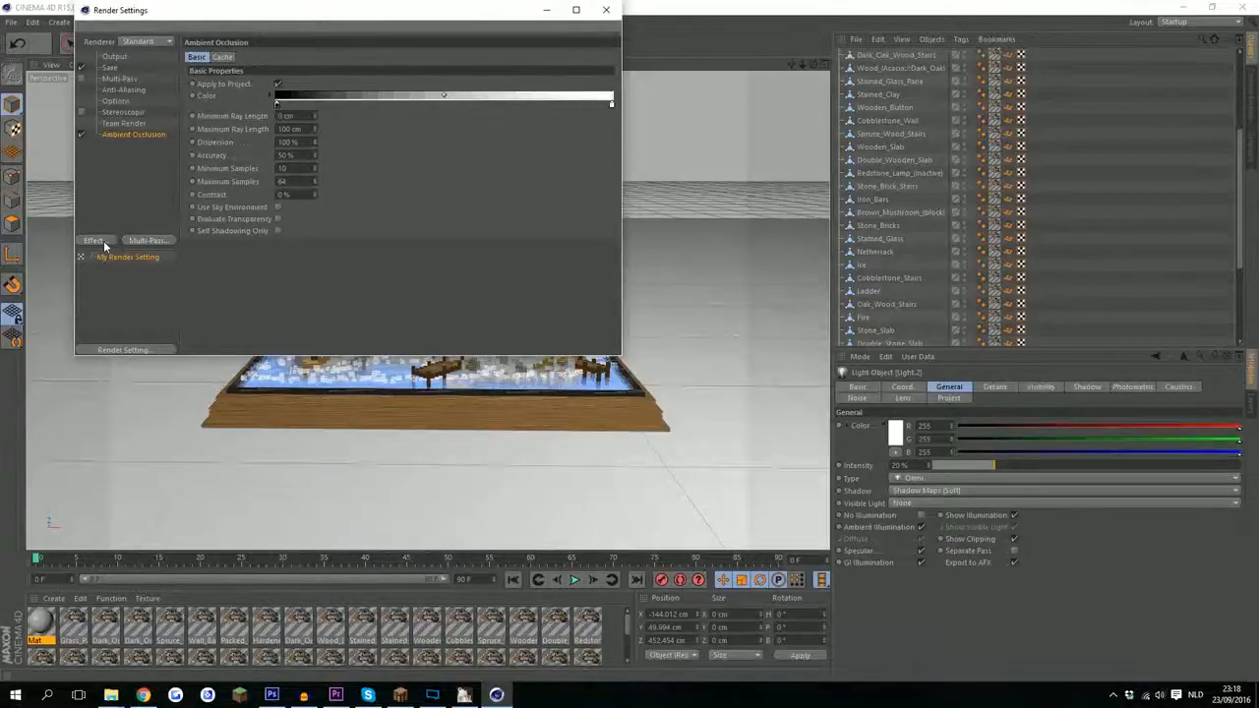
click(94, 241)
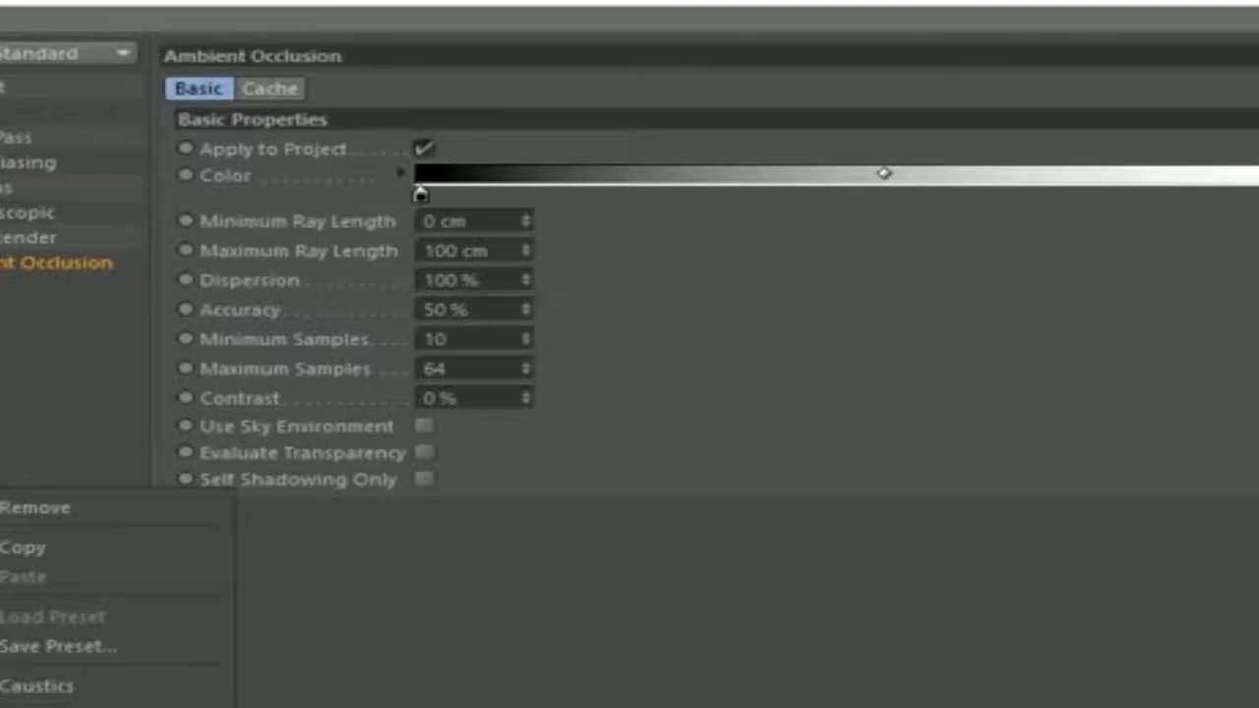
click(66, 11)
click(74, 53)
click(81, 115)
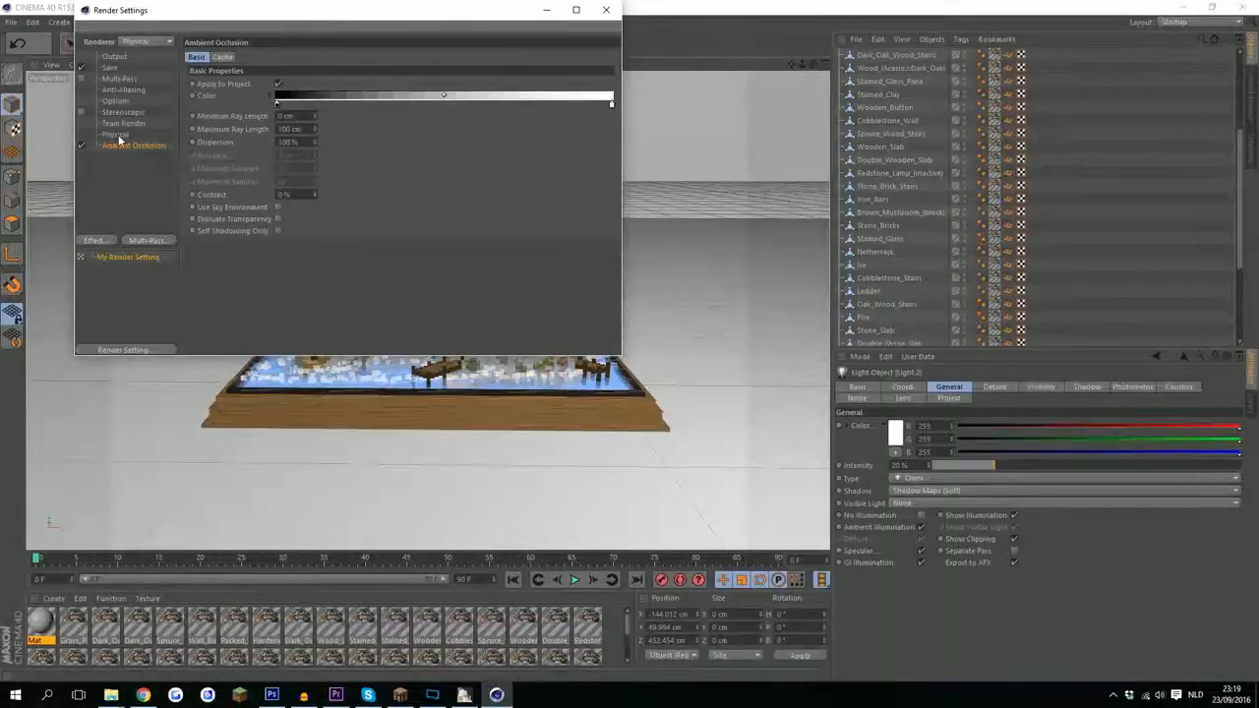
- Enable Depth Of Field for the Physical renderer and look through the Sampling Quality options without changing them
click(4, 263)
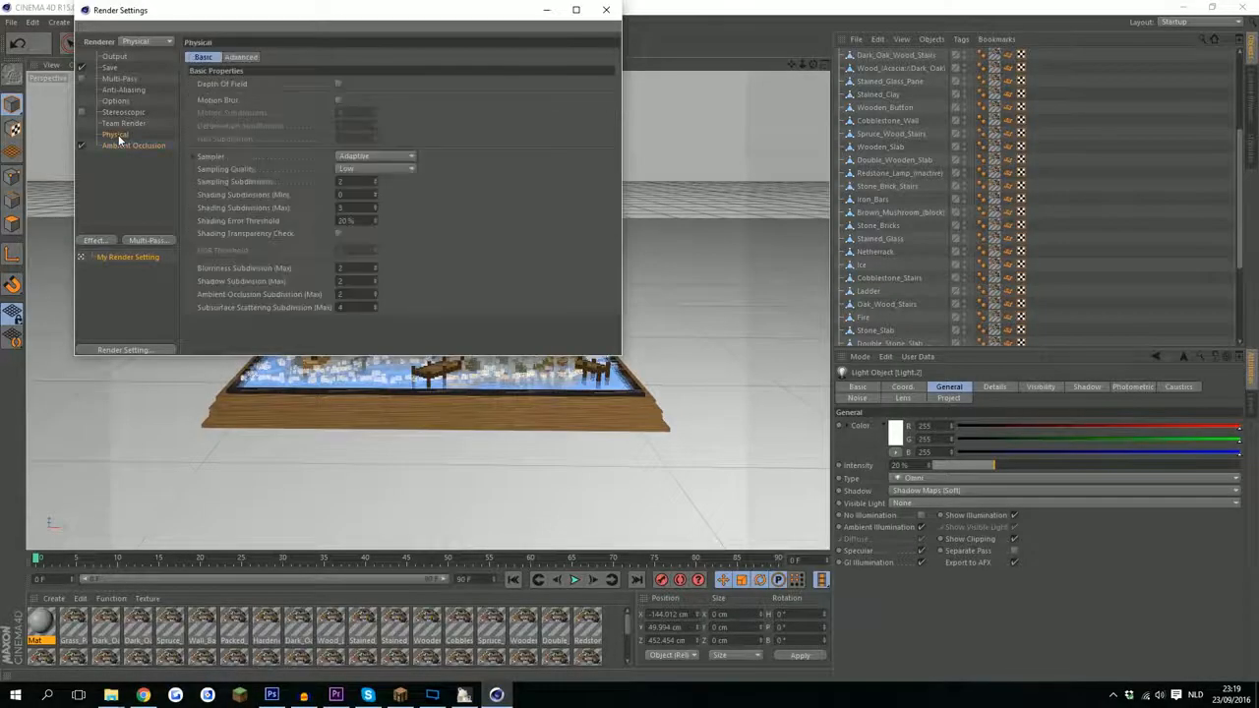
click(337, 84)
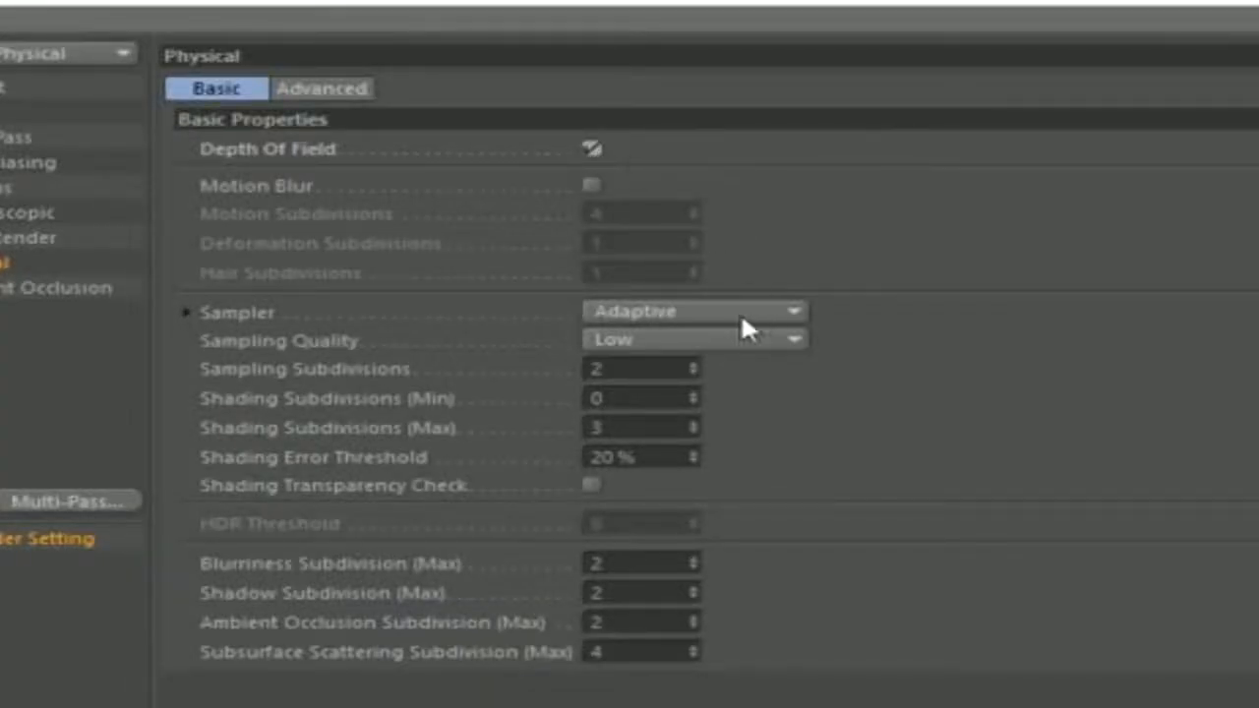
click(725, 334)
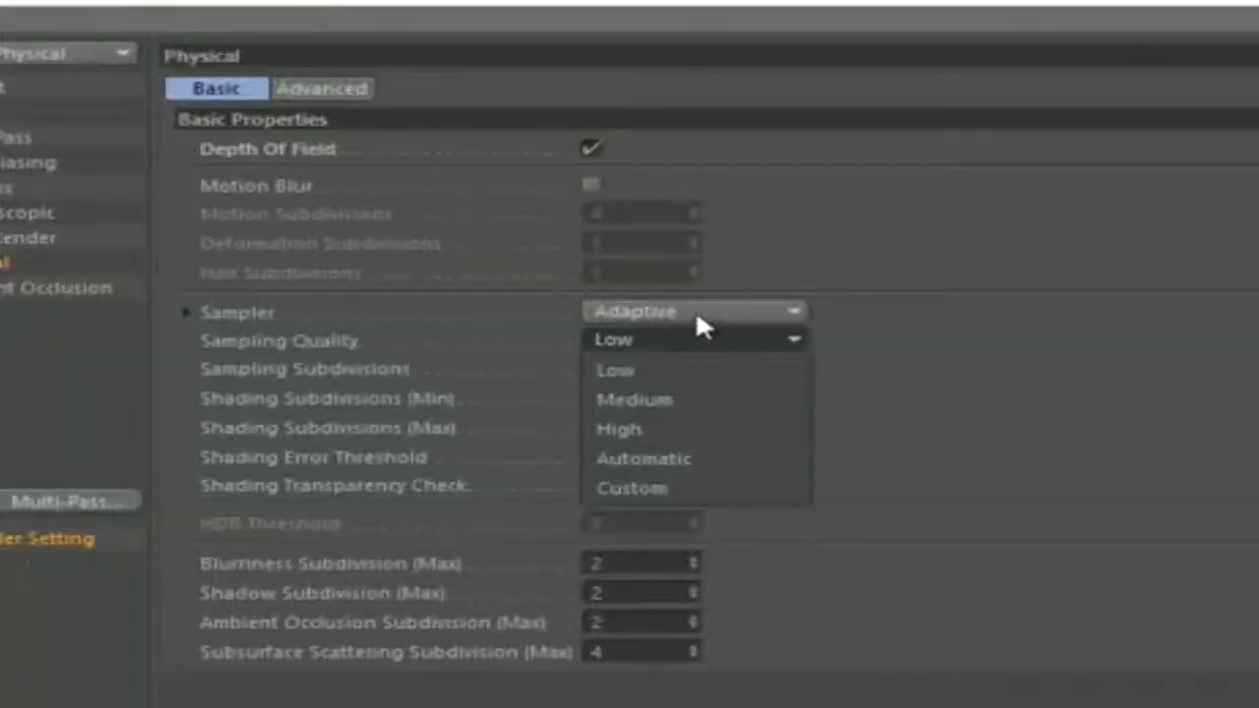
click(695, 313)
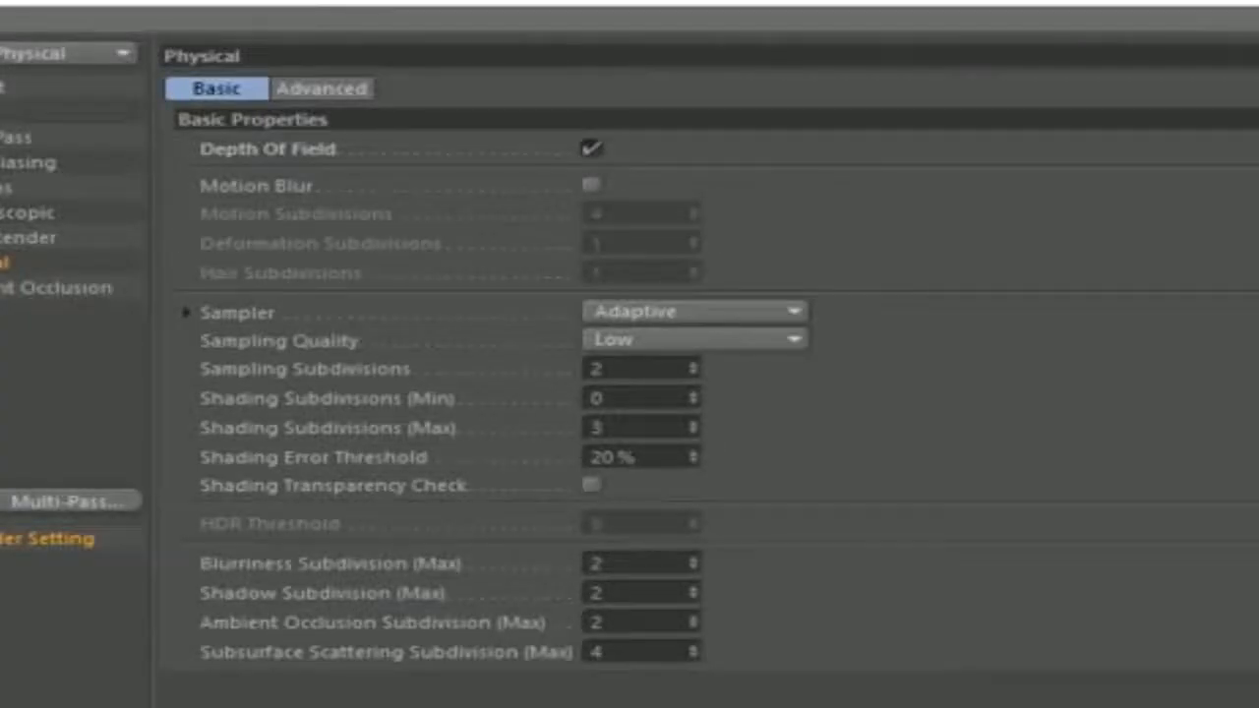
- Set the render output size to 1920 x 1080 pixels and close the render settings
click(115, 57)
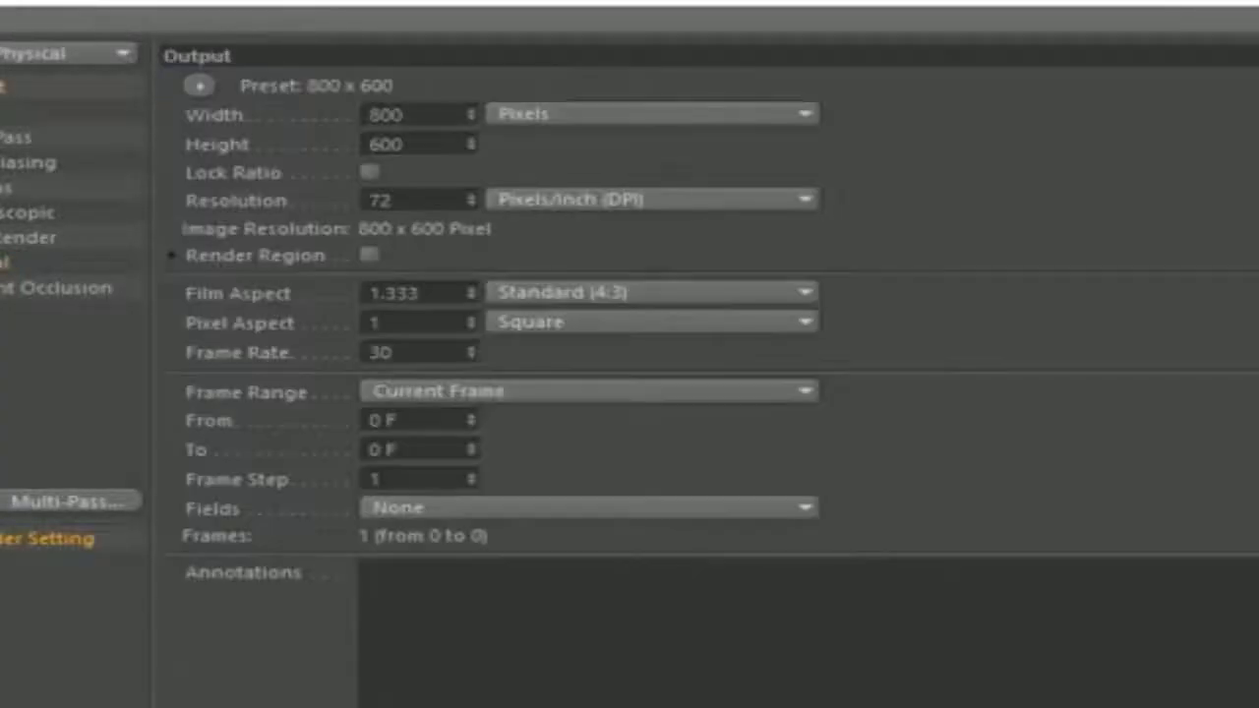
drag(438, 117, 2, 120)
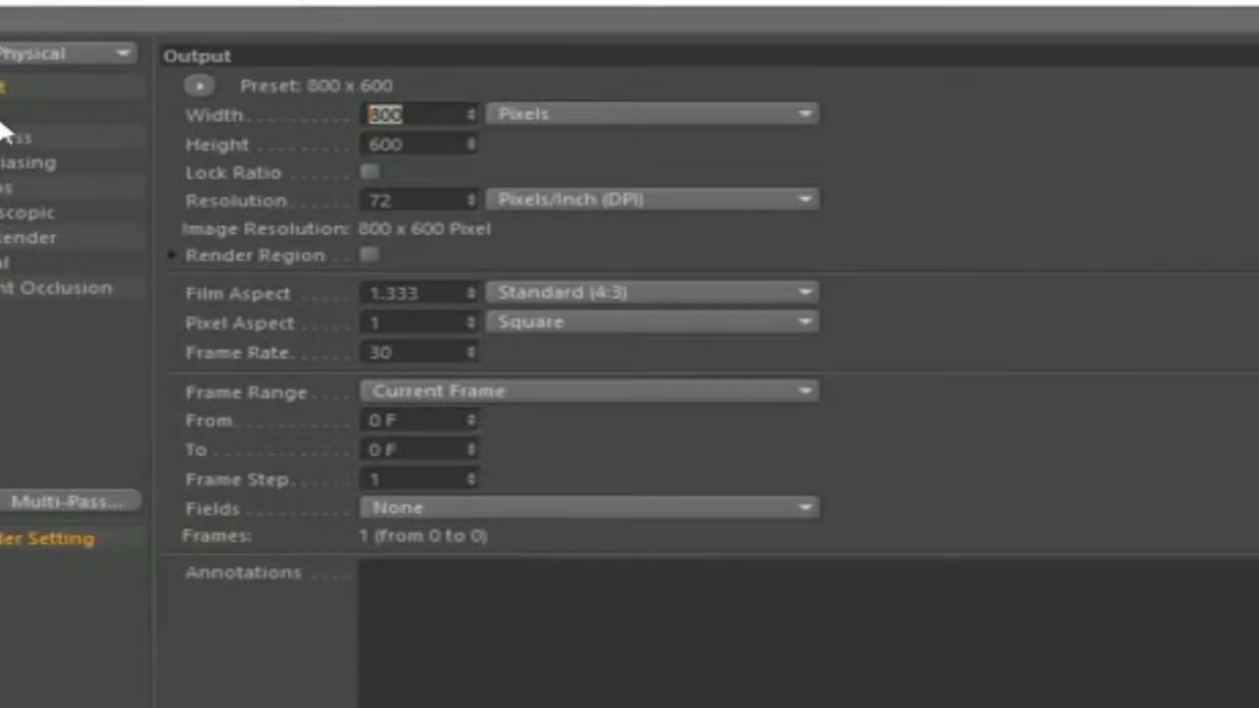
text(1920)
key(Return)
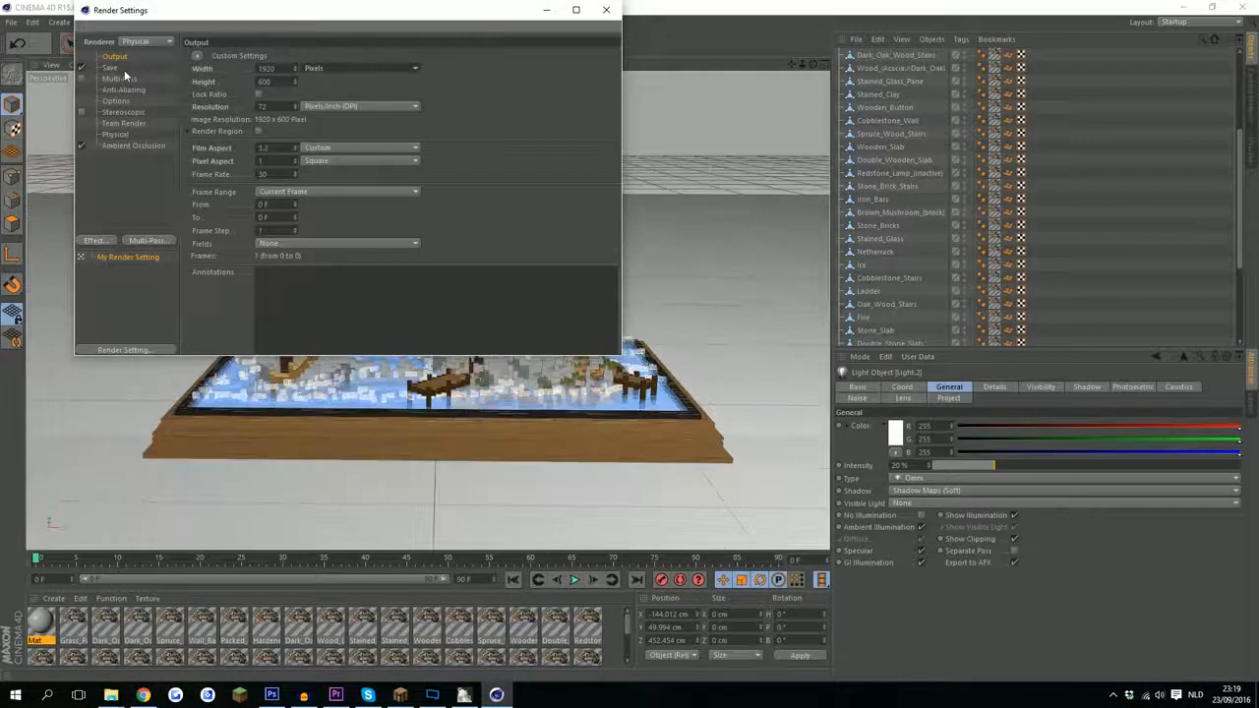
drag(279, 83, 254, 101)
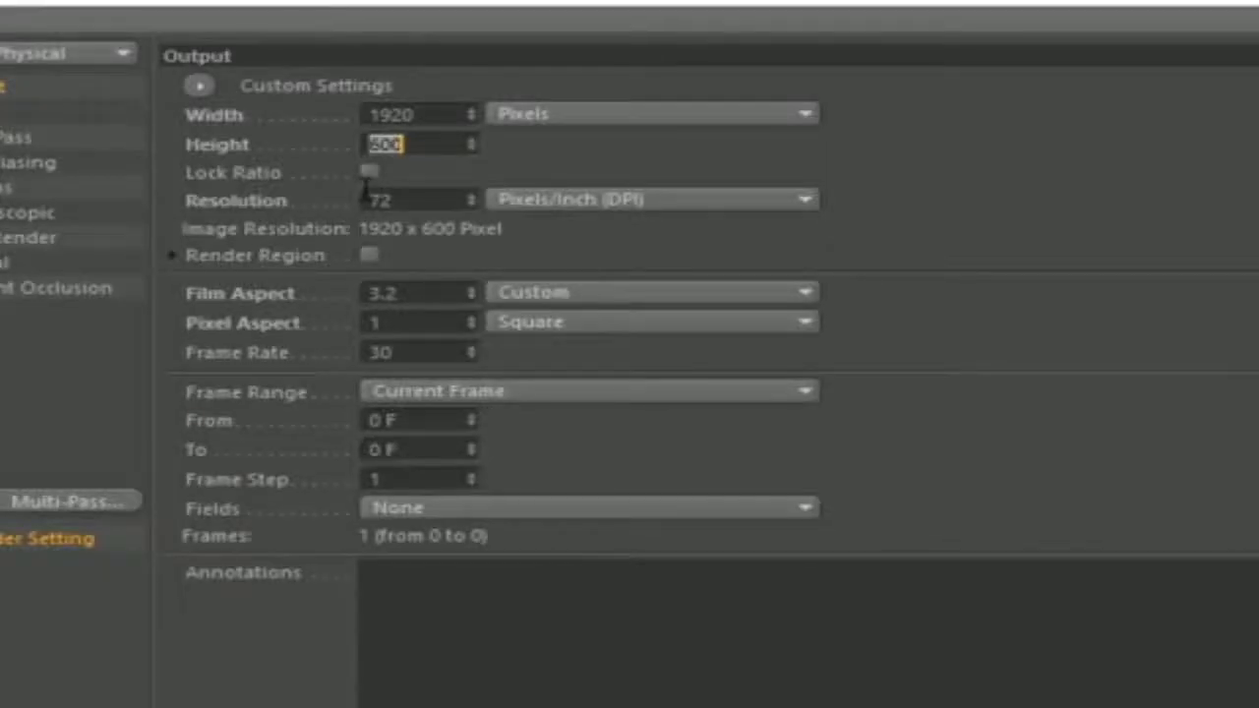
text(1080)
key(Return)
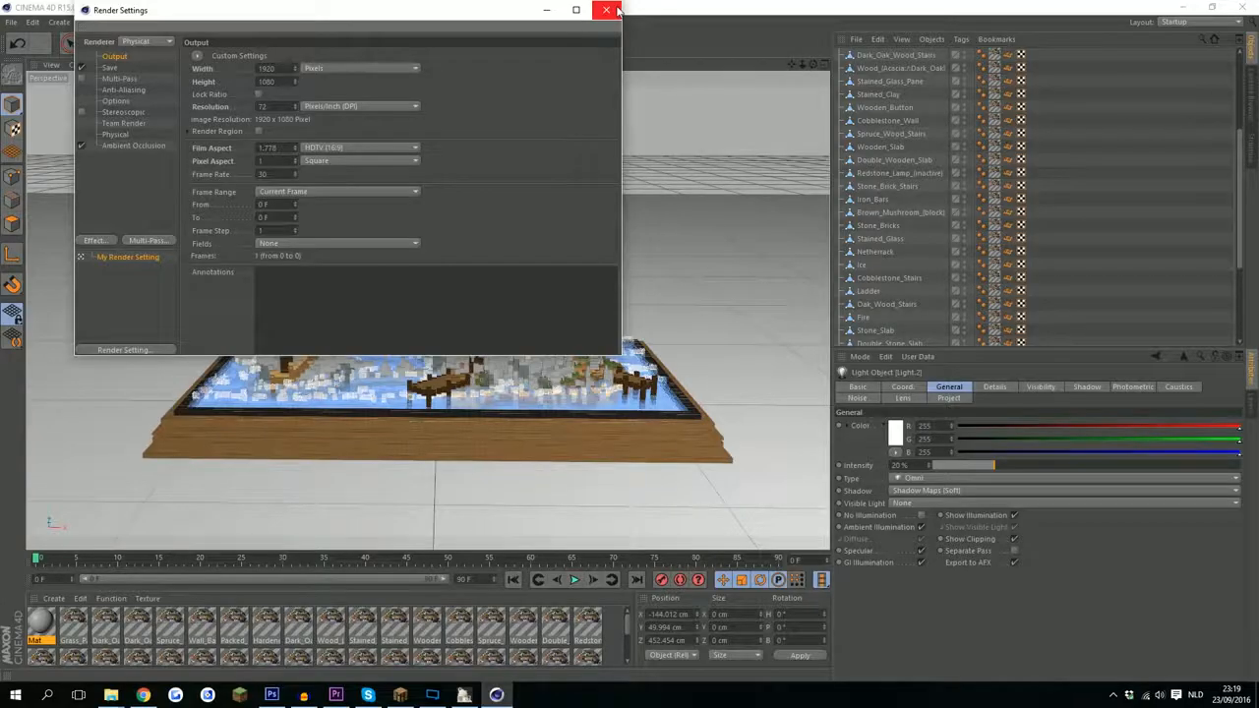
click(621, 13)
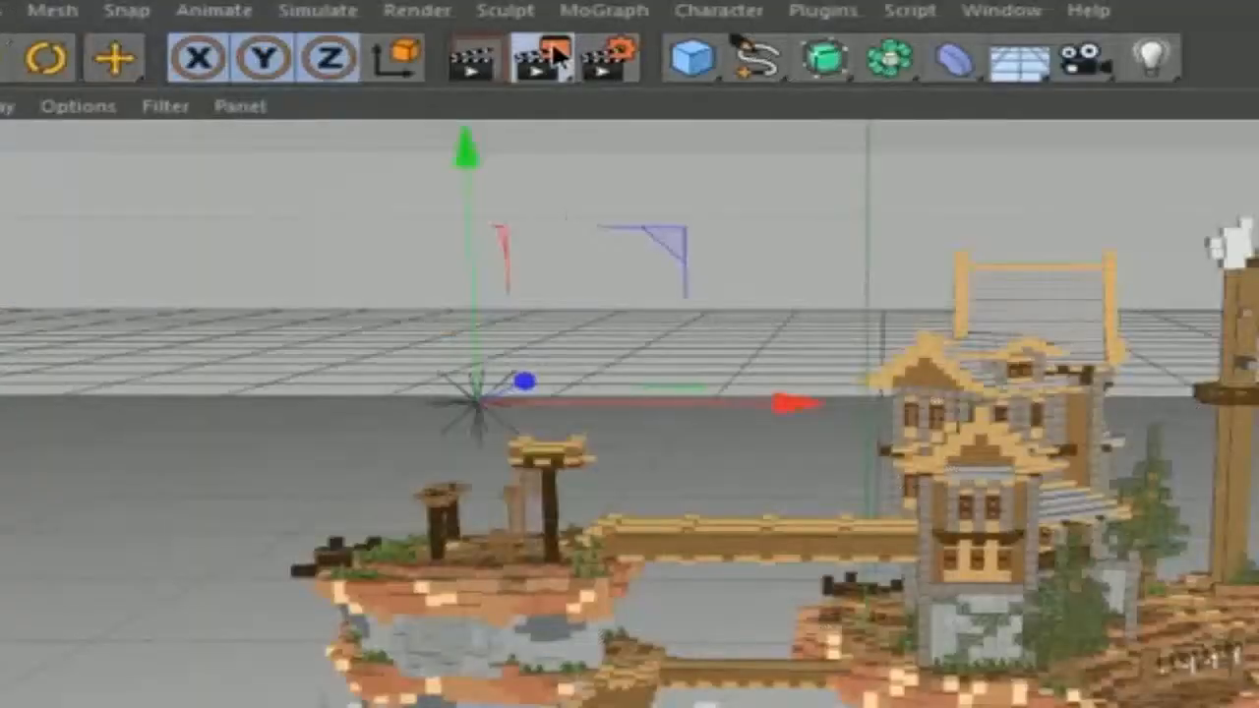
- Render the scene to the Picture Viewer at the new output size, inspect the model up close, and close the viewer
click(320, 43)
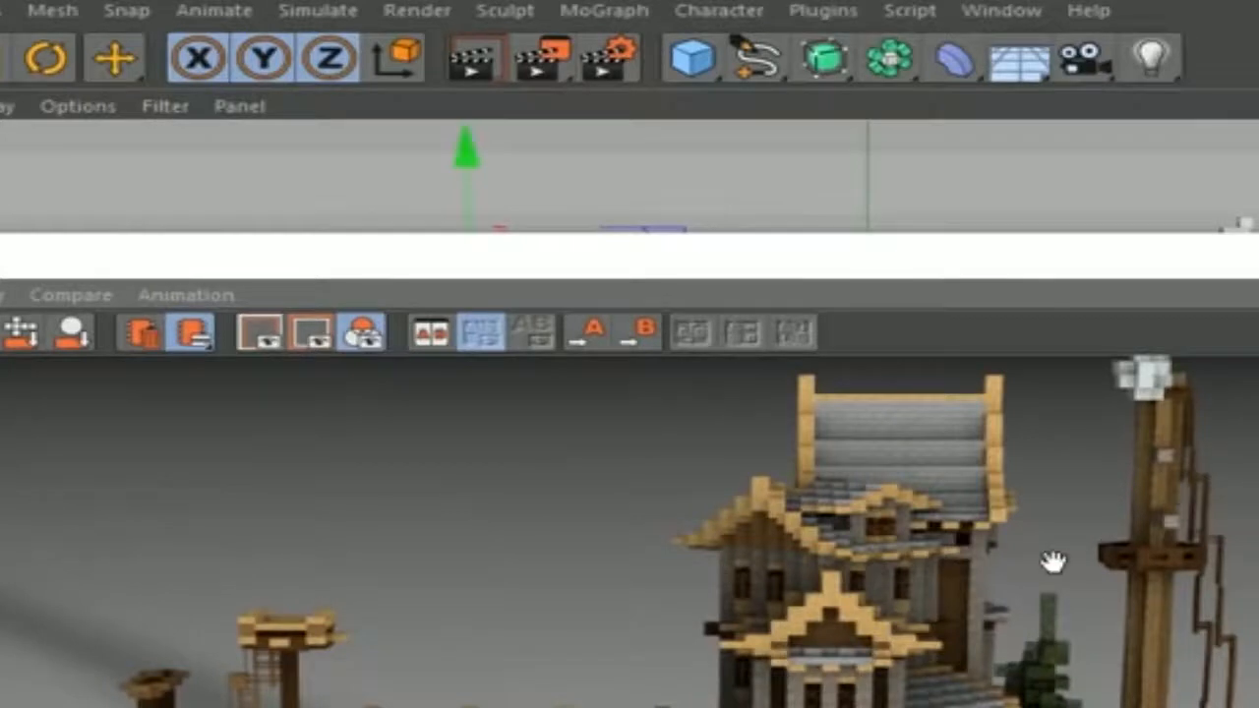
drag(1048, 559, 979, 663)
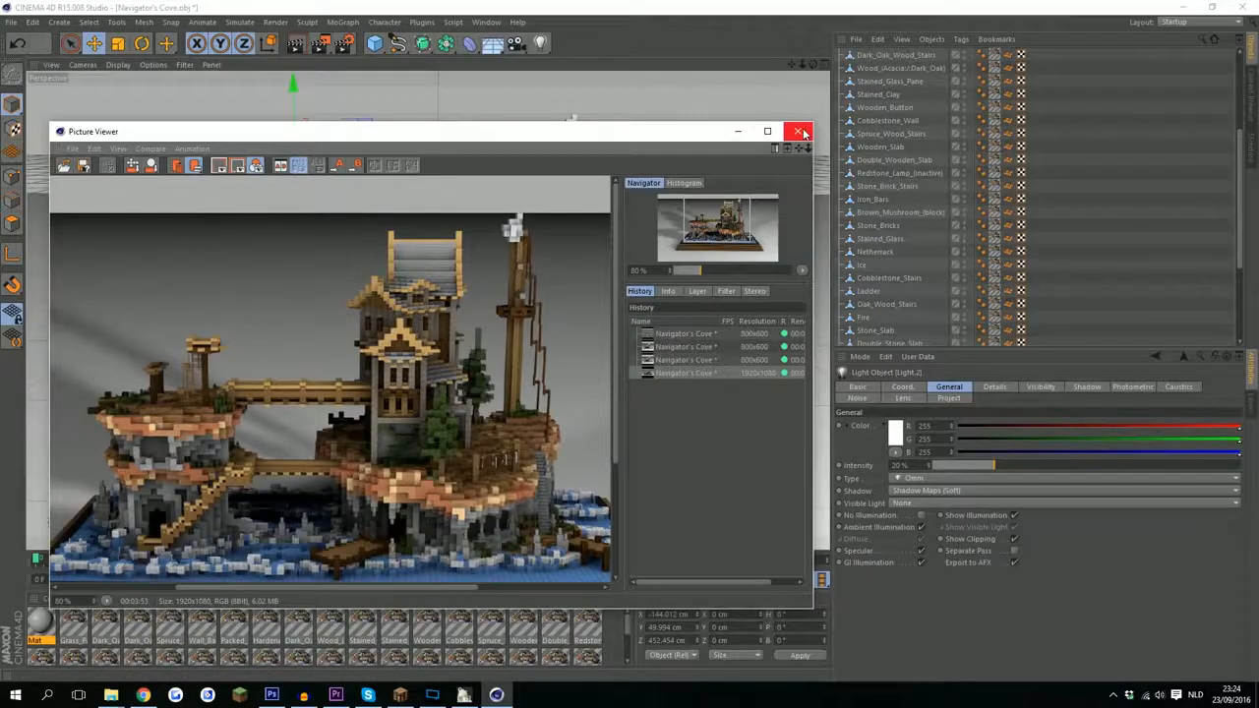
click(800, 131)
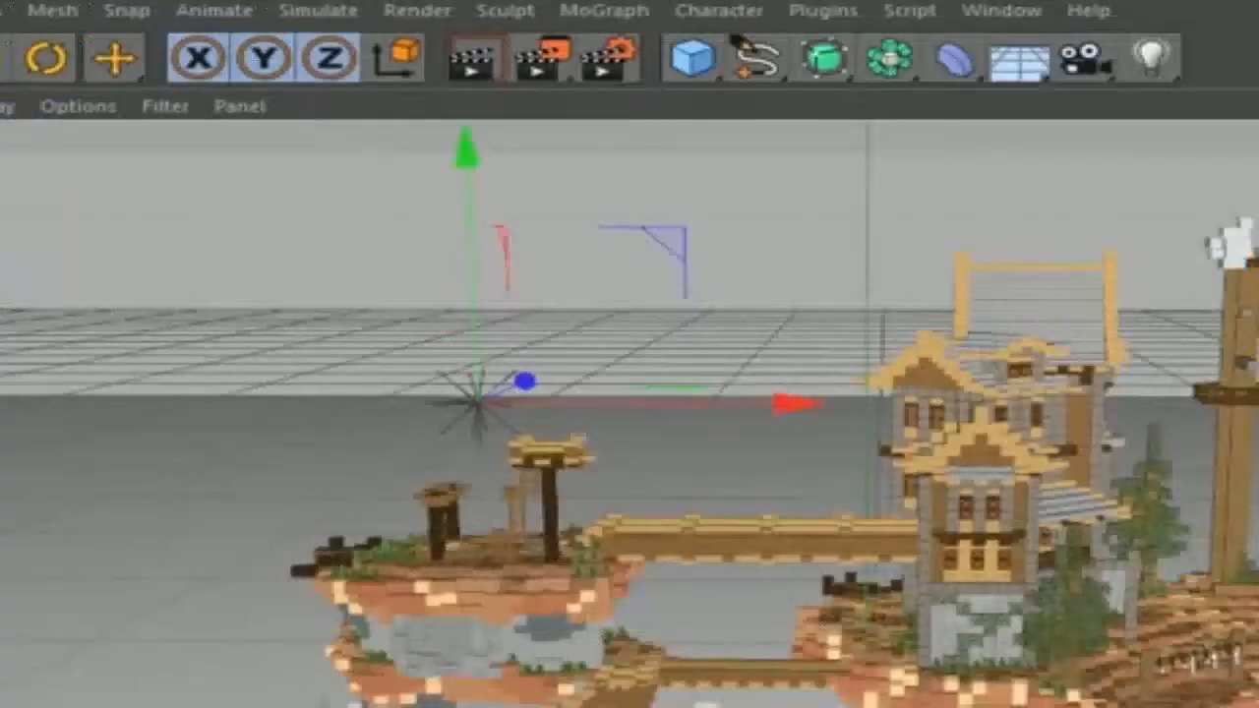
- Add a camera at about X -167, Y 79, Z -320 cm, angled toward the model, and set its F-Stop to f/2.0
click(1099, 56)
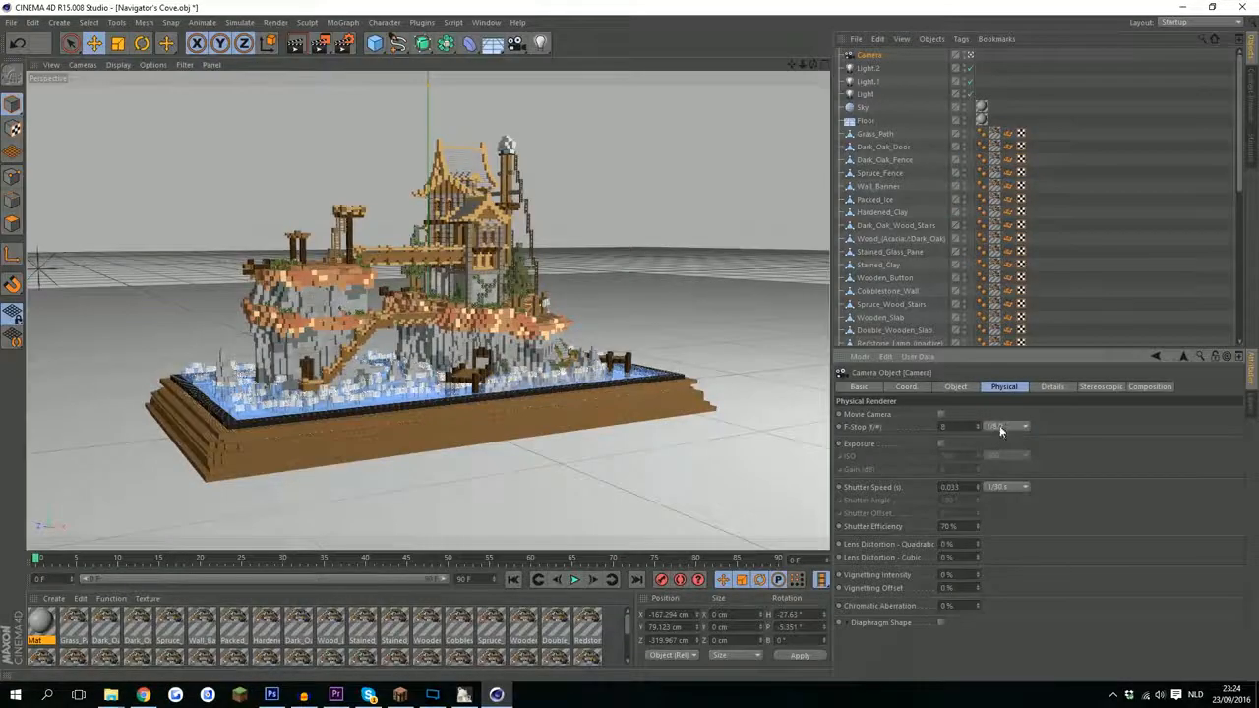
click(999, 424)
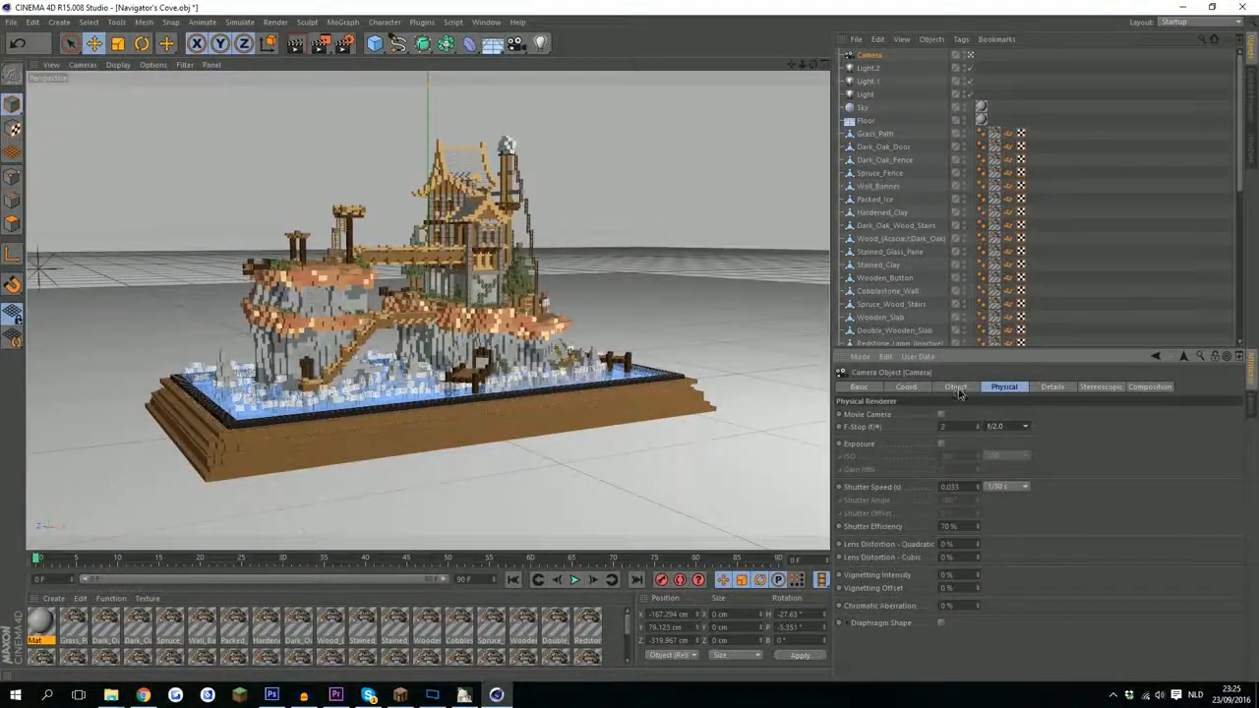
- Enable the camera's DOF Map Front Blur and Rear Blur, and set their End distances to about 480 cm and 296 cm
click(957, 388)
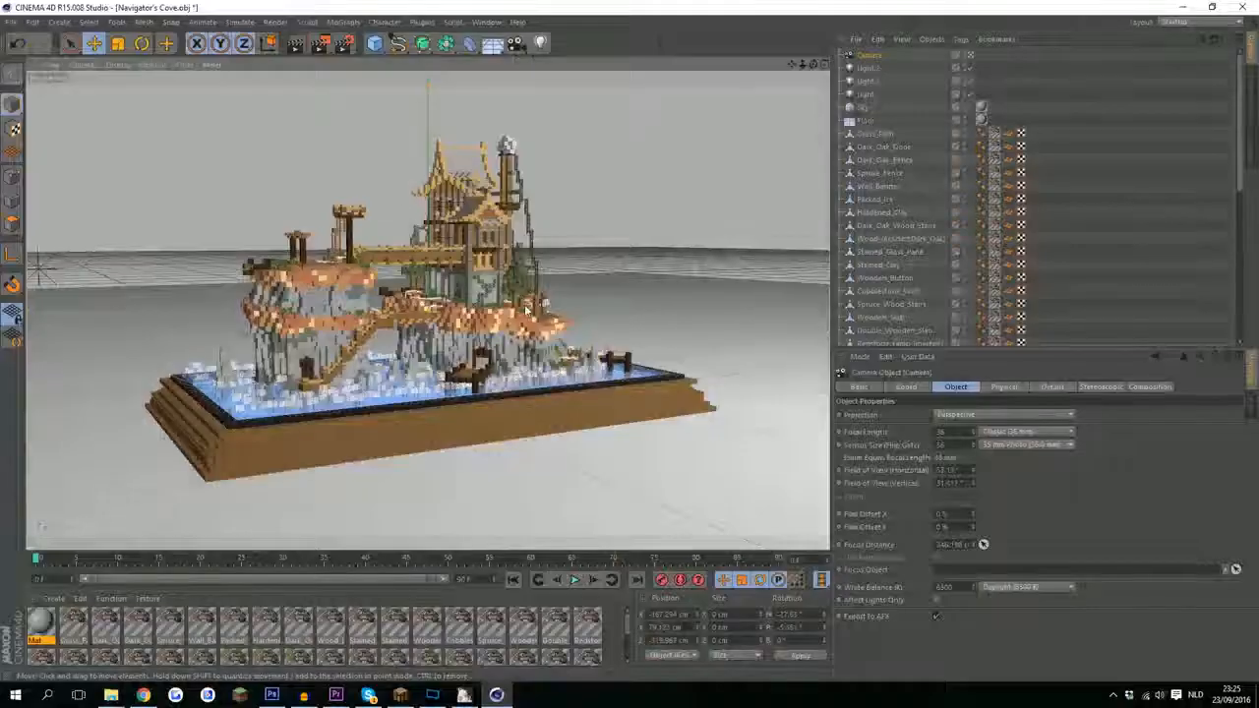
click(1054, 388)
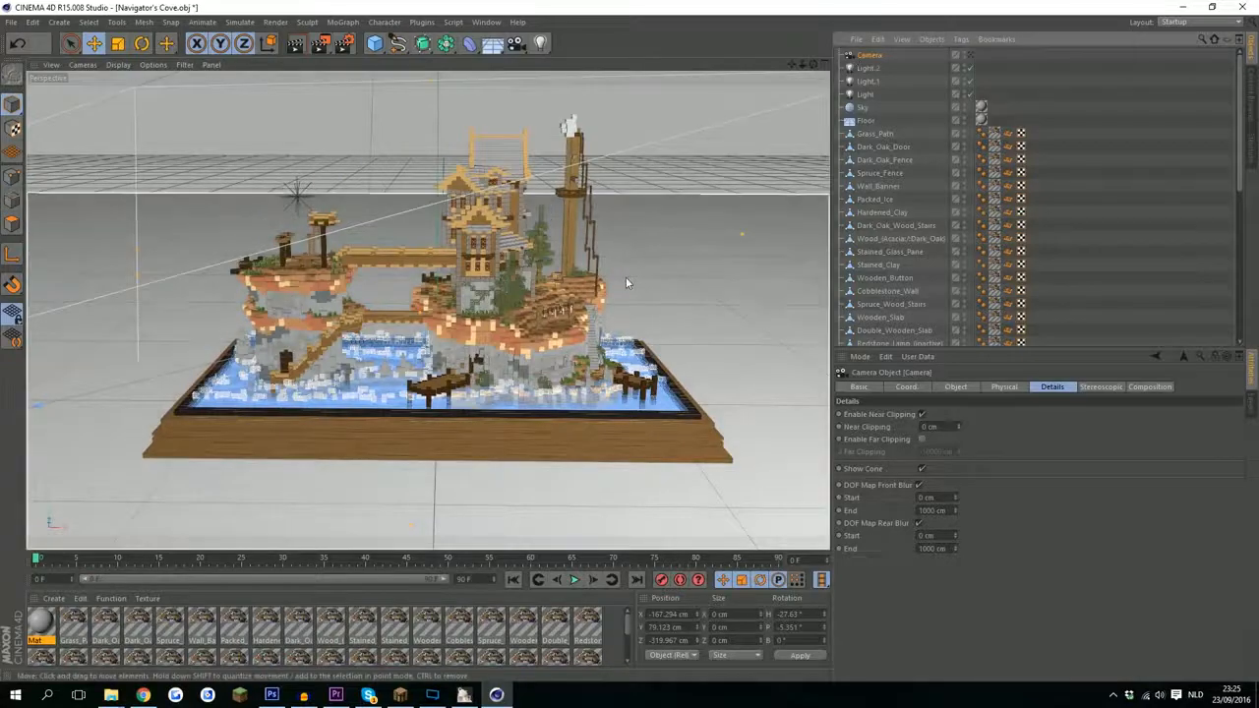
scroll(580, 254, down, 3)
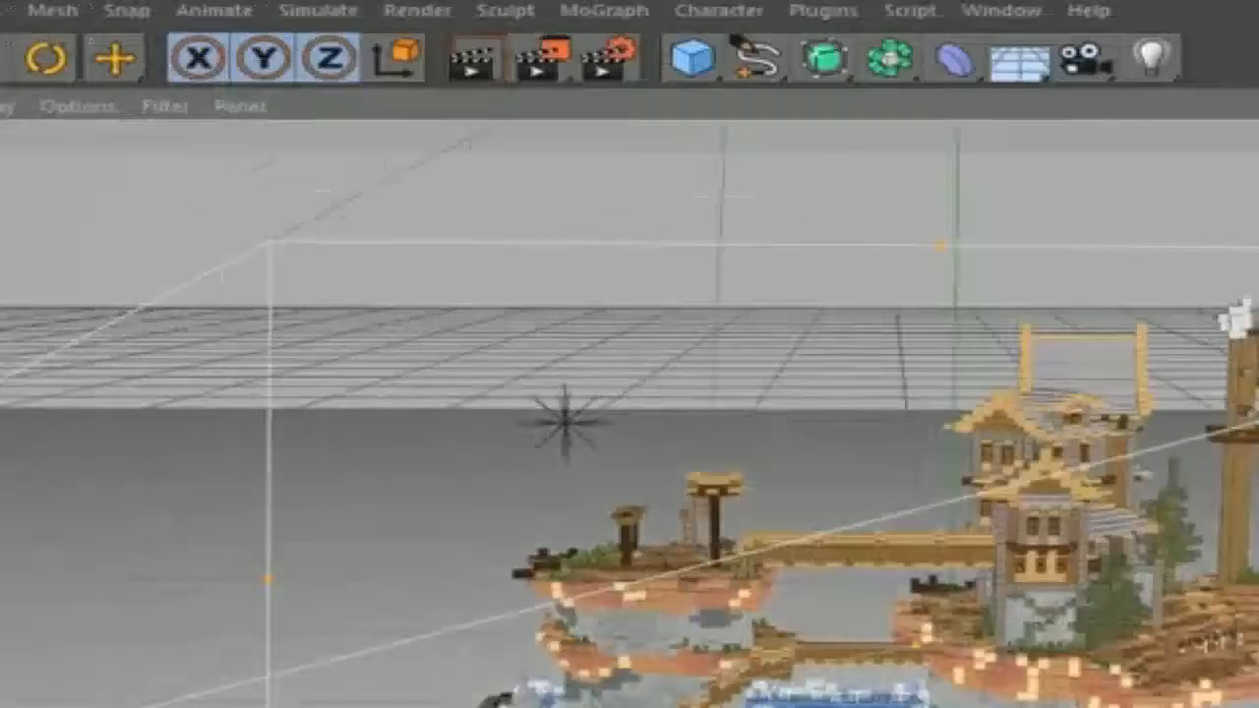
alt+drag(483, 343, 422, 423)
scroll(1059, 694, down, 10)
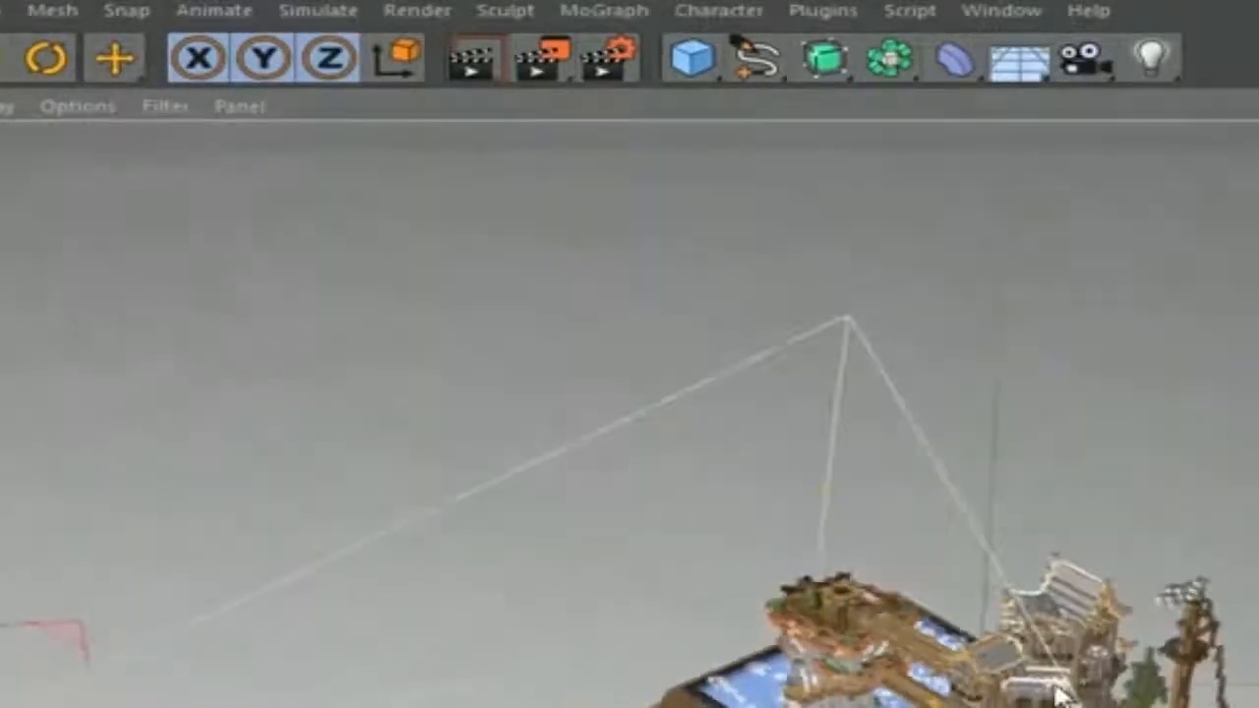
scroll(1012, 683, down, 3)
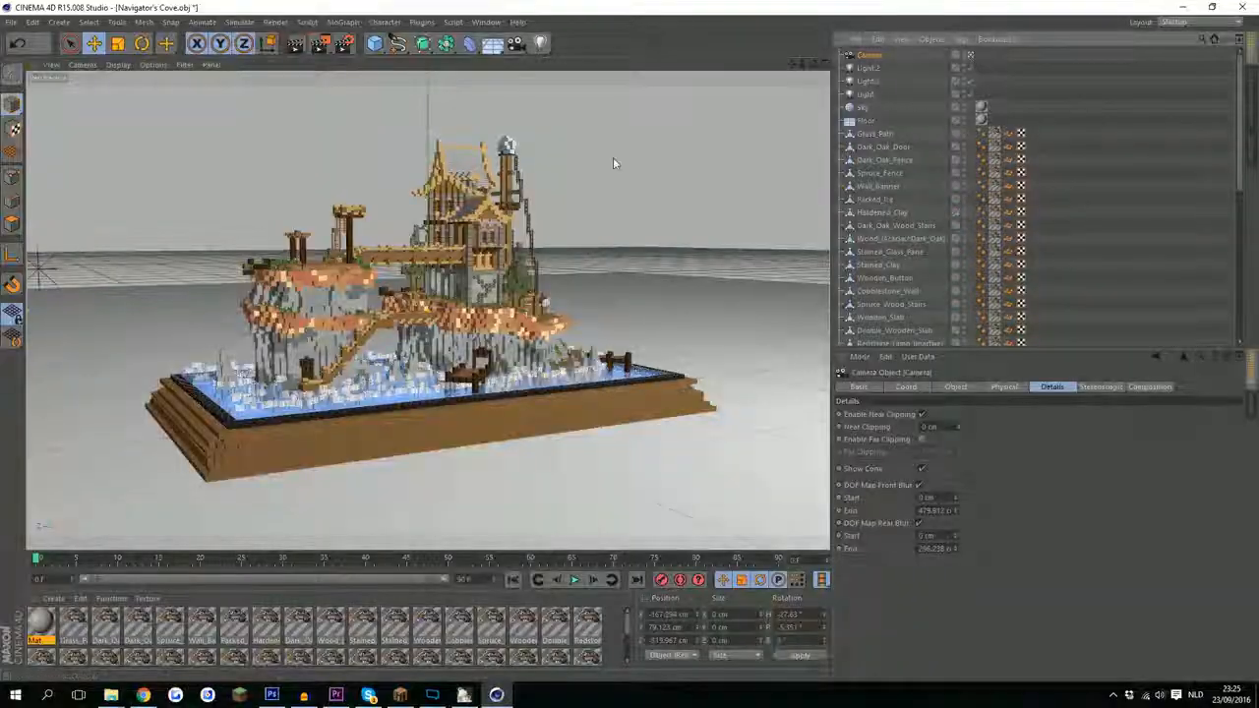
- Render a viewport region around the rock outcrop with the small wooden towers to check the depth-of-field effect
click(320, 43)
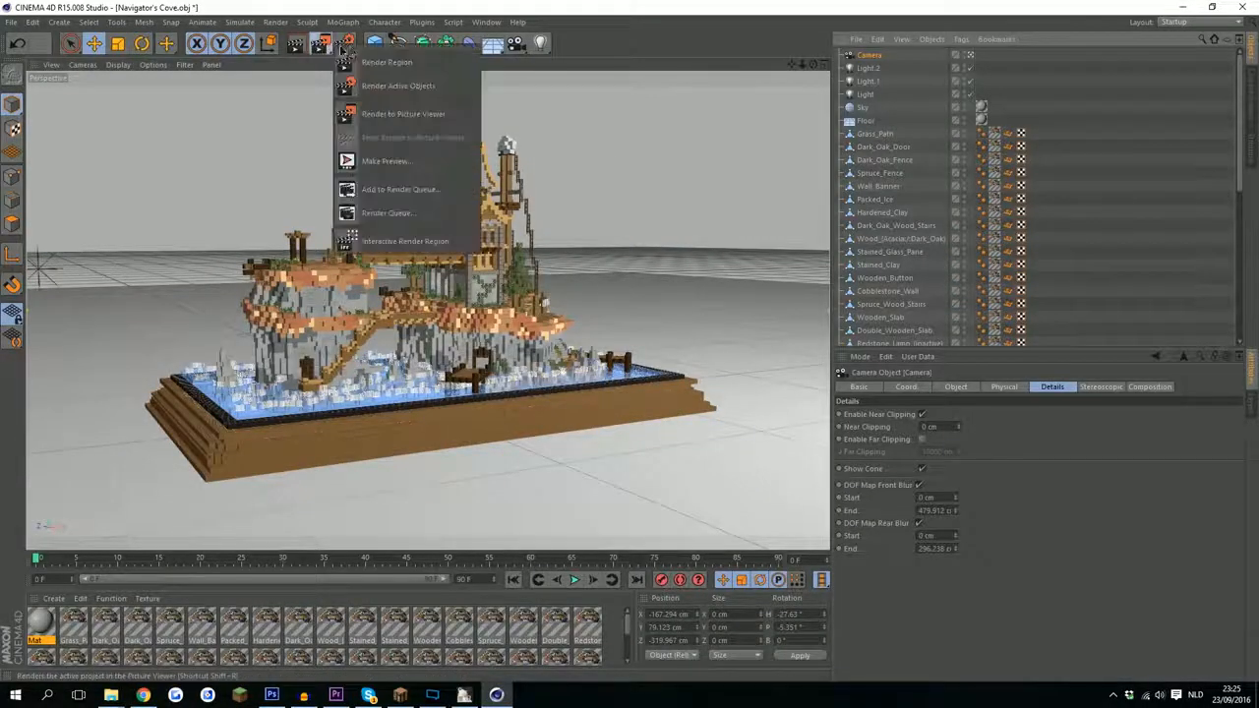
click(372, 64)
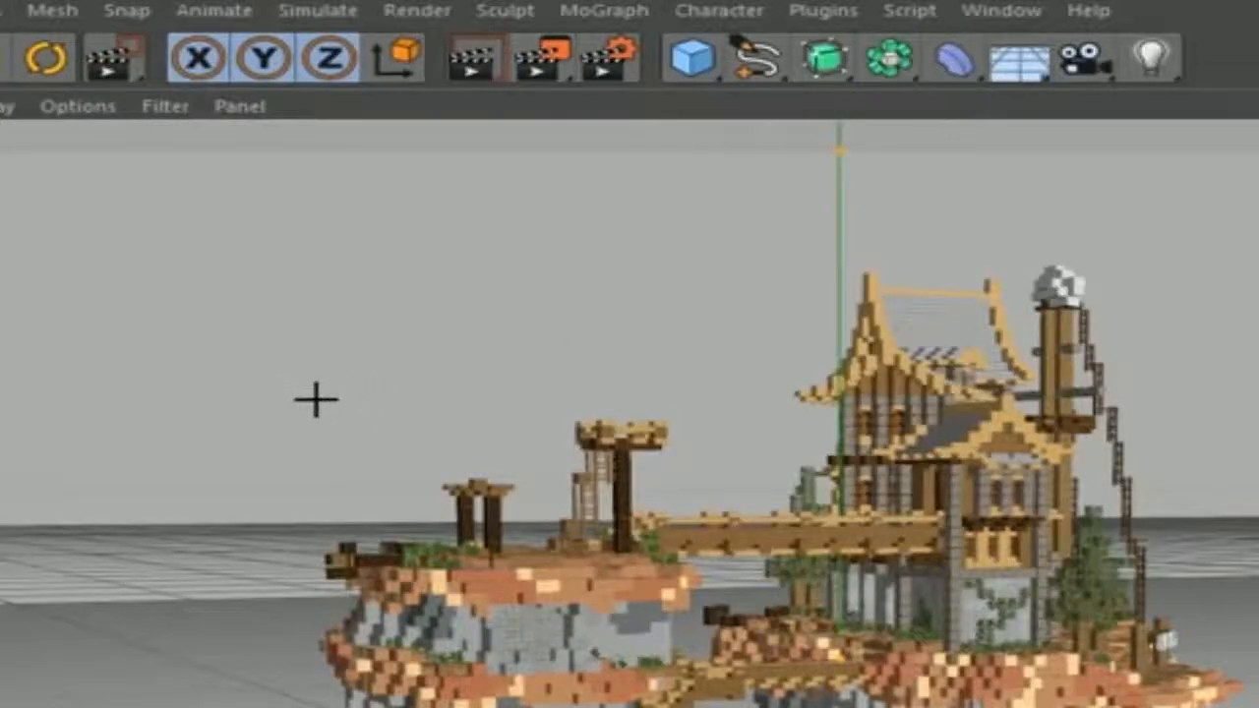
drag(238, 196, 323, 253)
drag(560, 532, 740, 641)
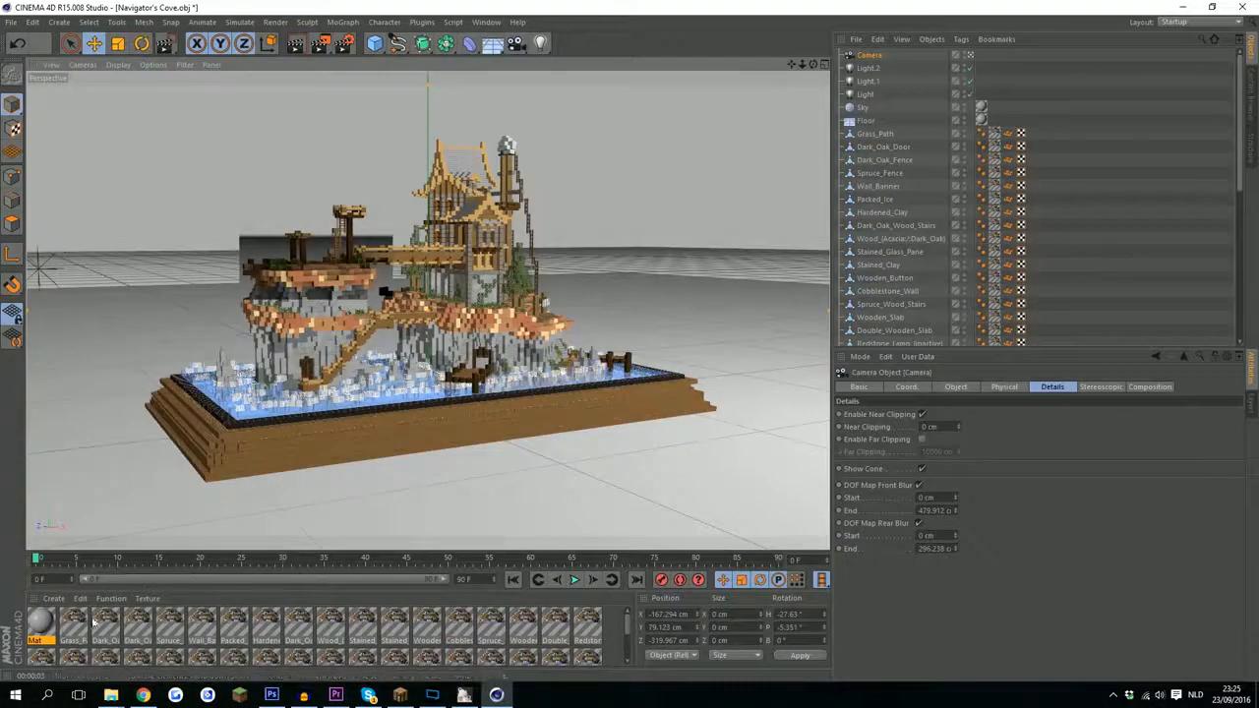
- Create a dark grey material with RGB 39, 39, 39 and no specular, and apply it to the Sky object
click(53, 598)
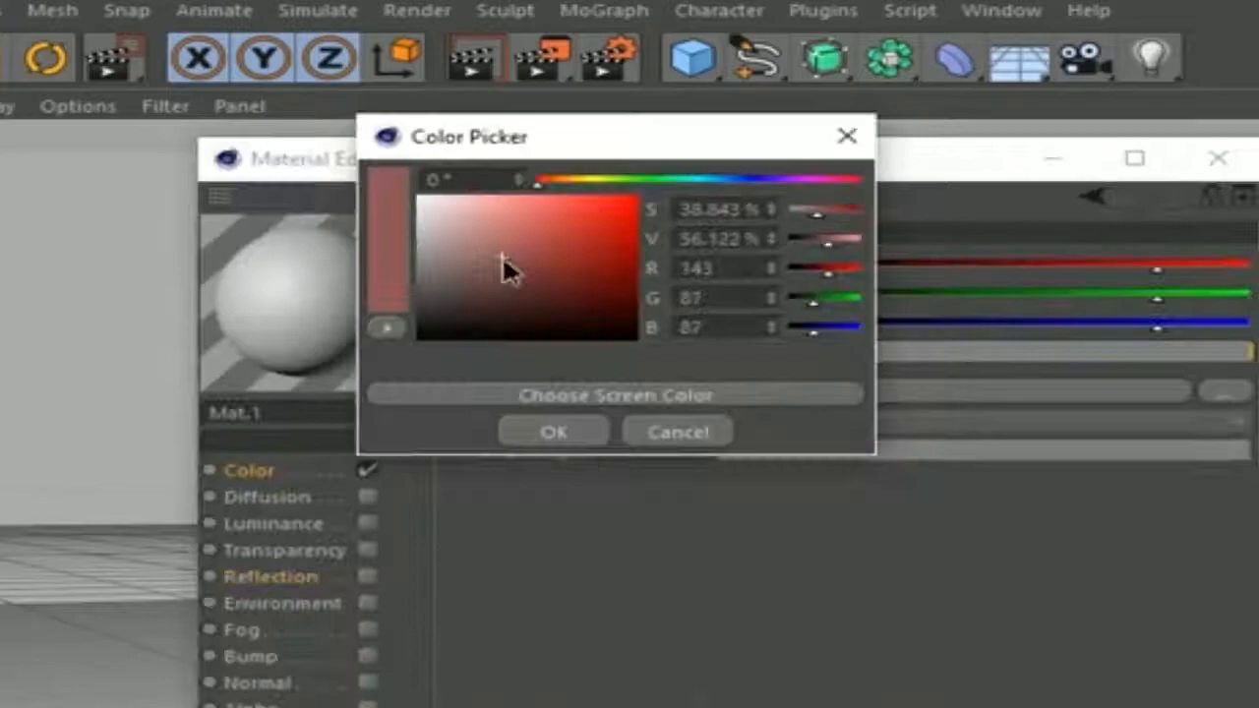
drag(502, 267, 411, 323)
drag(274, 164, 270, 164)
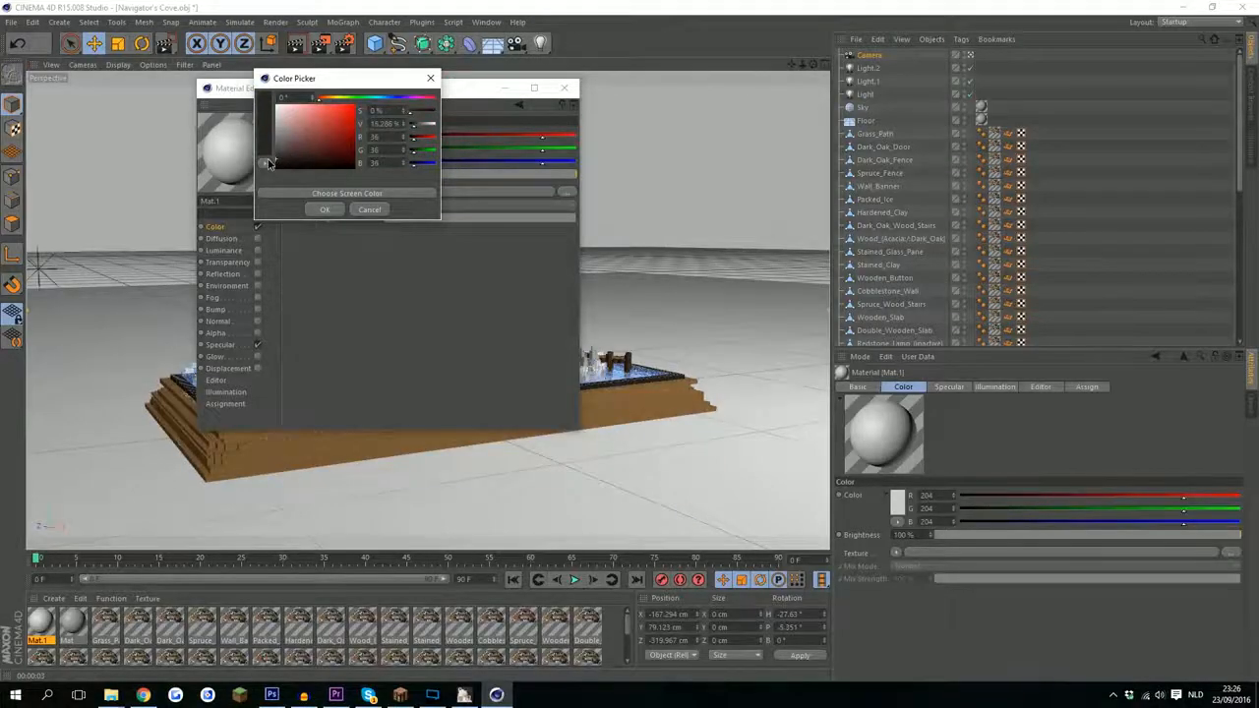
click(324, 210)
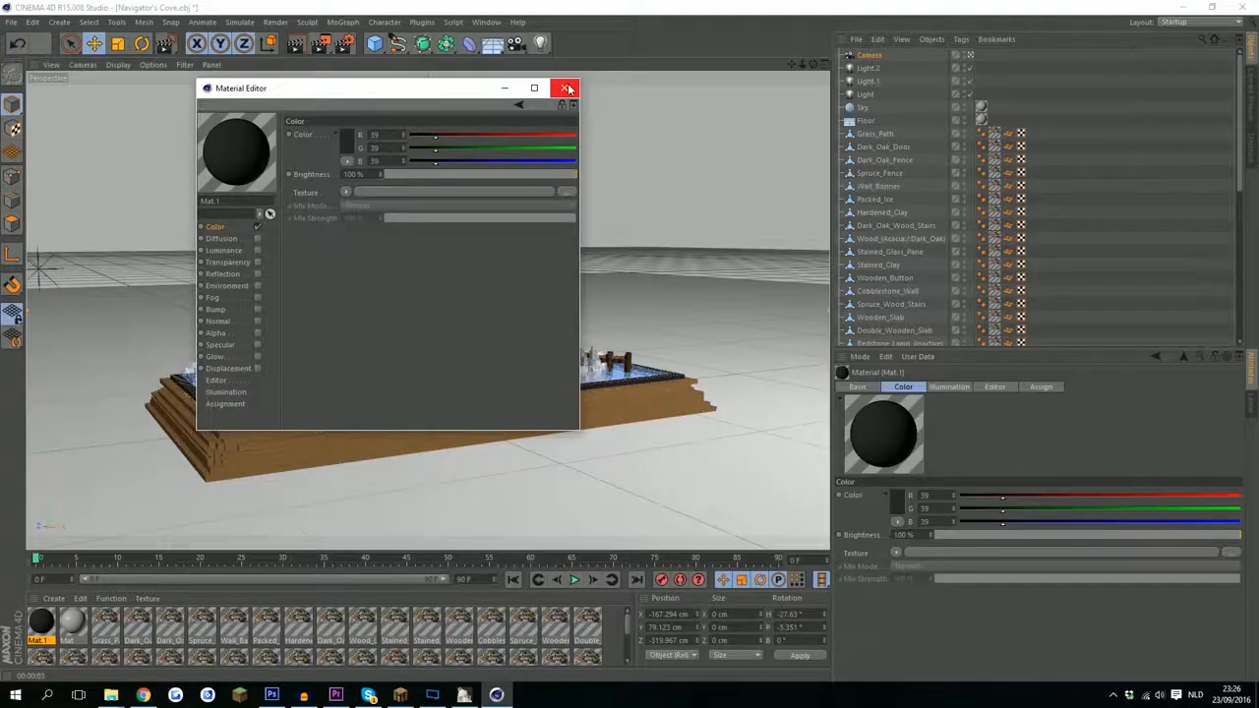
click(1219, 159)
drag(219, 233, 247, 129)
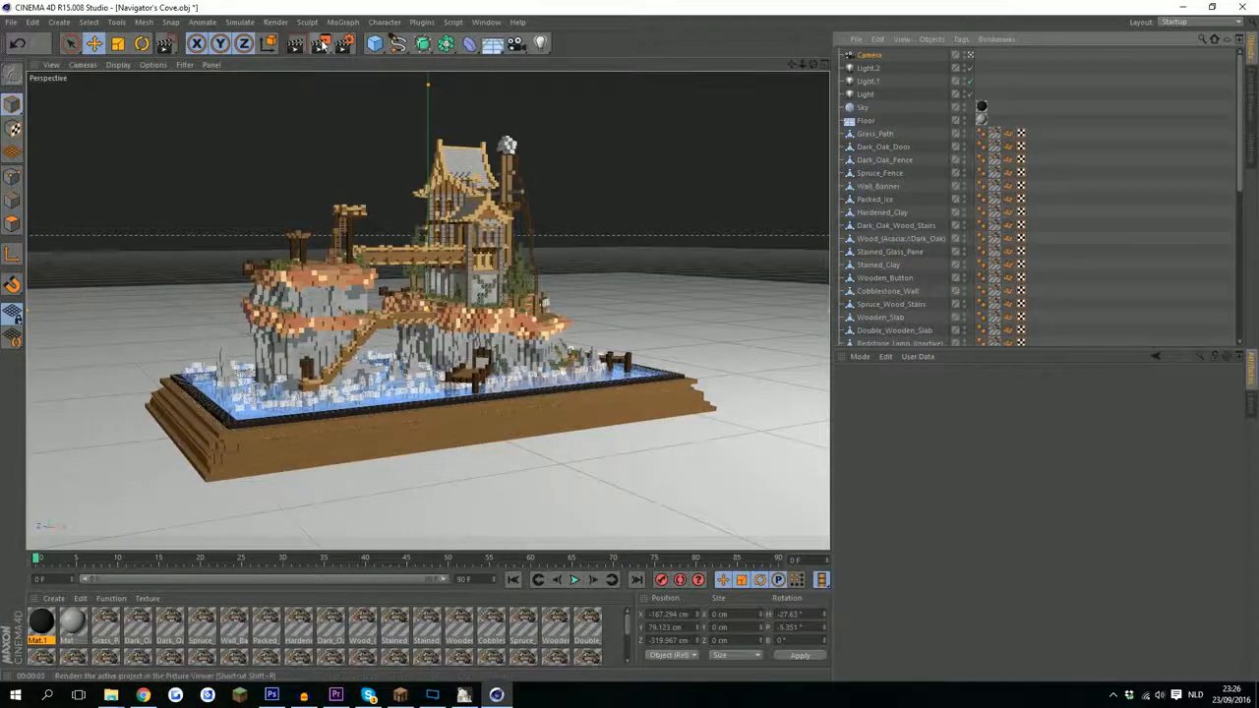
- Render the region around the wooden towers again to check the model against the dark sky
drag(322, 45, 358, 61)
drag(241, 172, 389, 301)
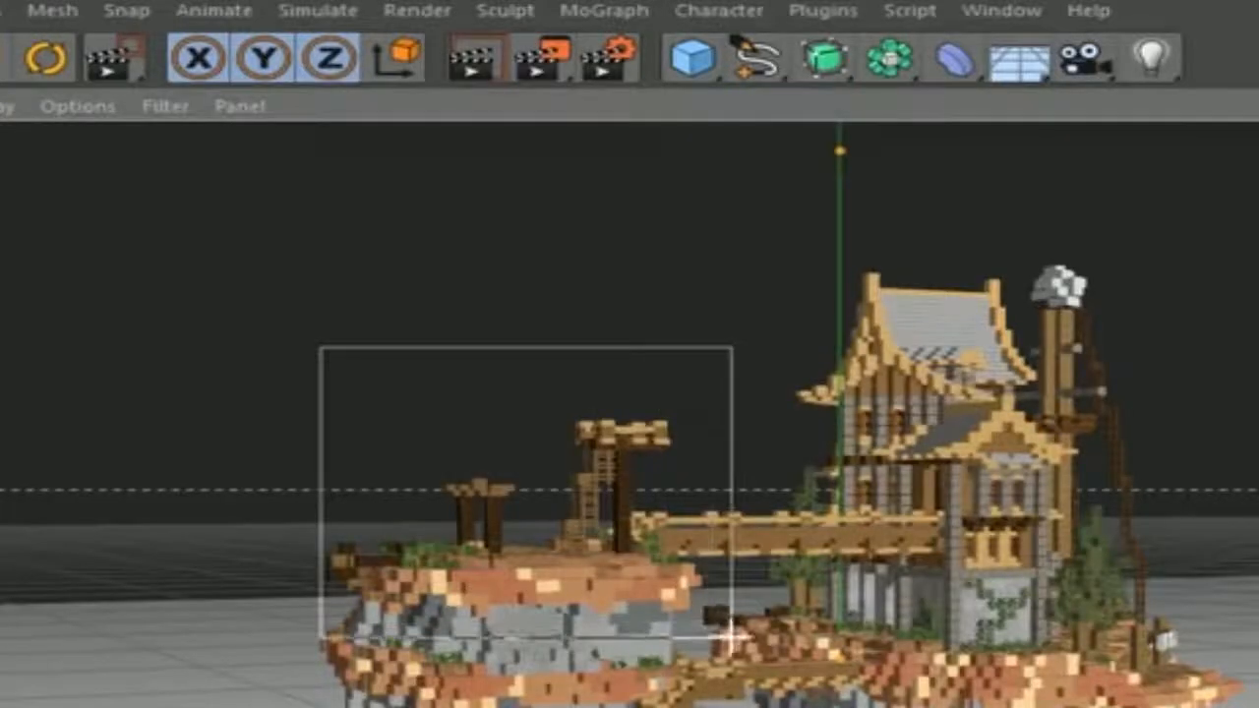
drag(731, 635, 833, 595)
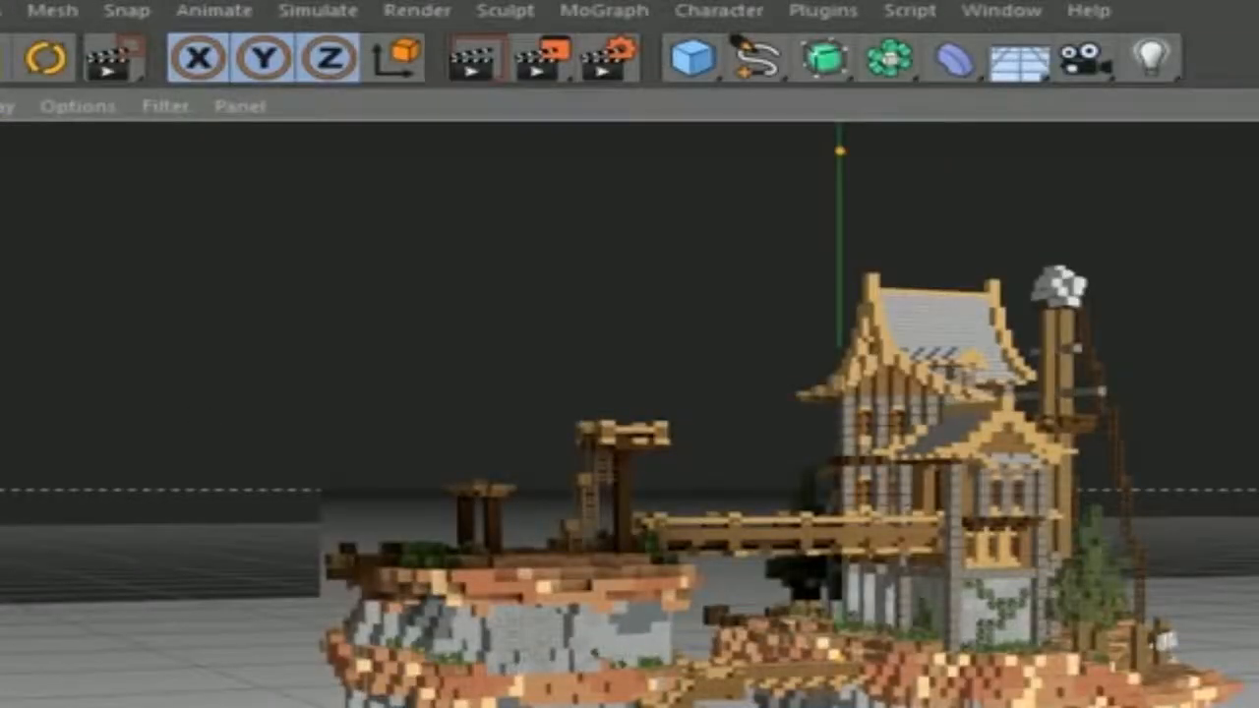
- Raise the camera to look down on the model, and add a light behind it at about X -159, Y 56, Z 407 cm
alt+drag(838, 657, 1036, 441)
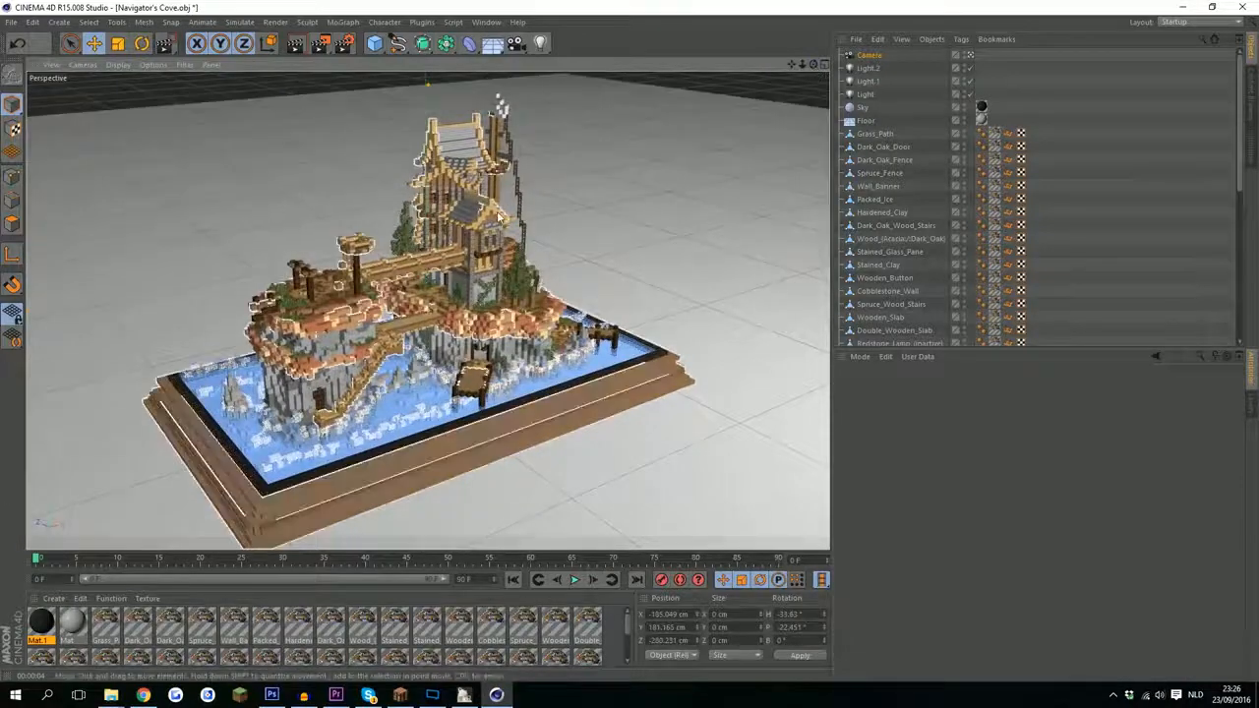
scroll(682, 159, down, 2)
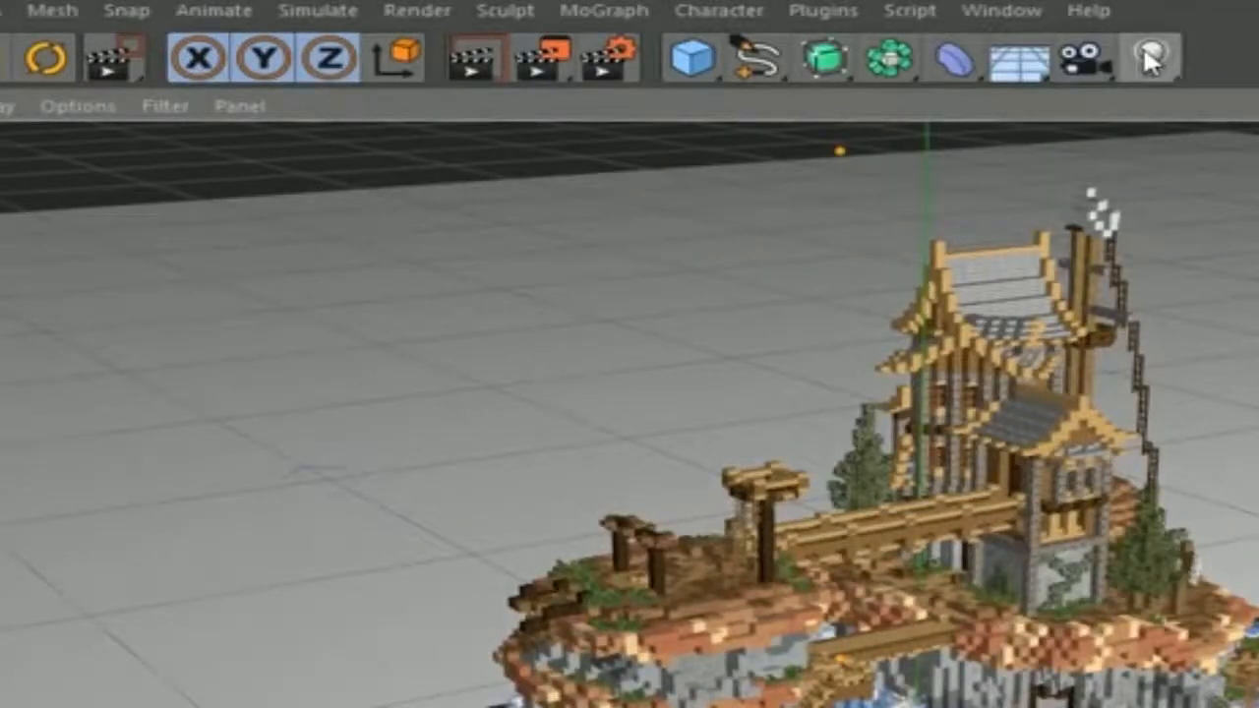
click(1150, 59)
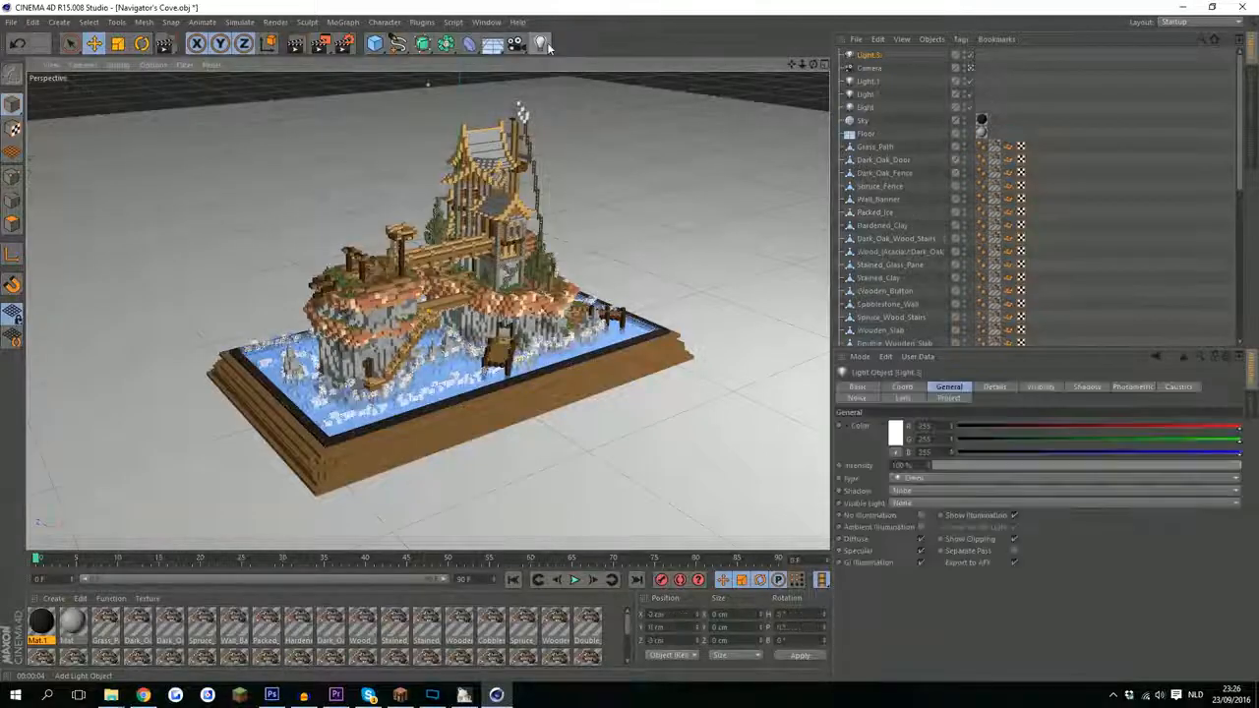
drag(417, 341, 173, 222)
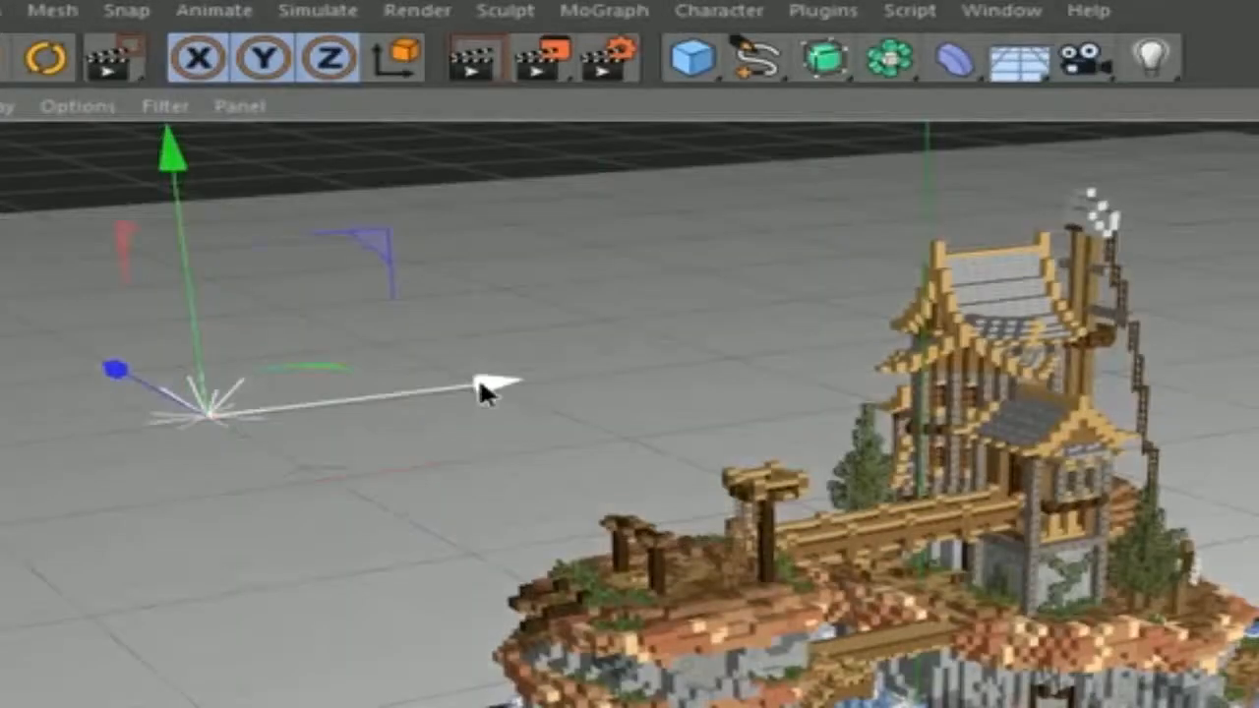
drag(299, 186, 149, 207)
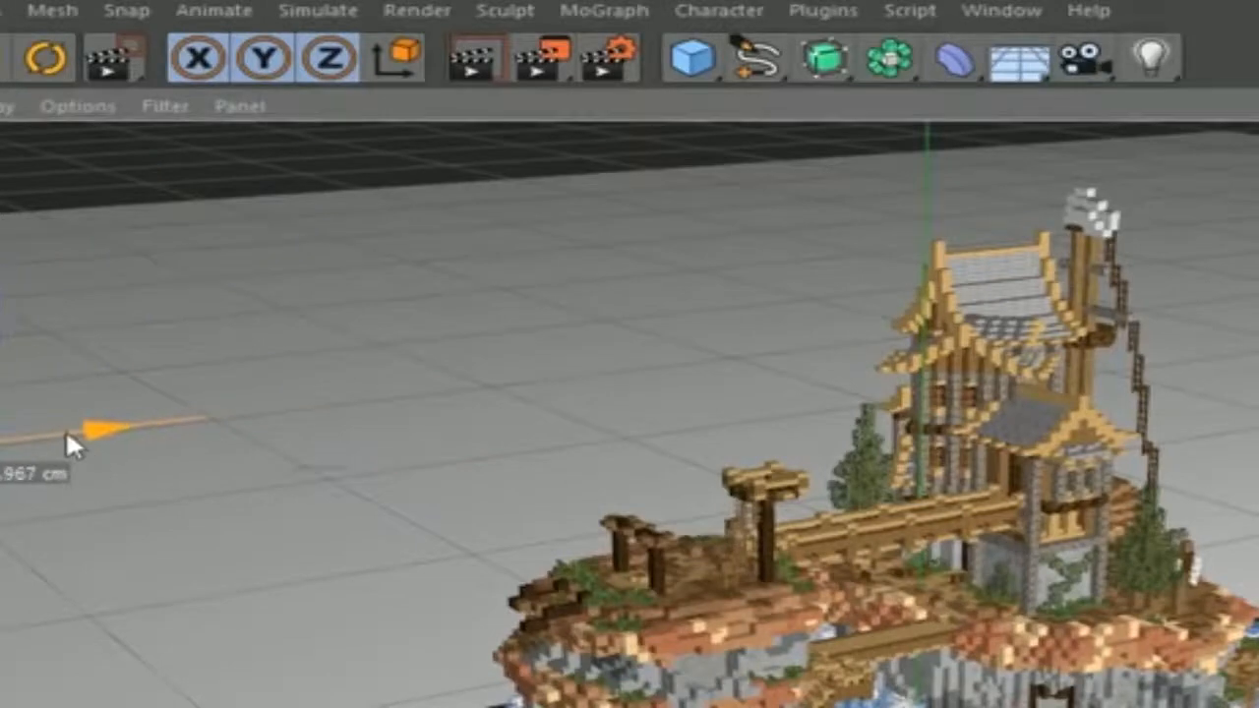
drag(66, 433, 65, 432)
drag(2, 325, 2, 187)
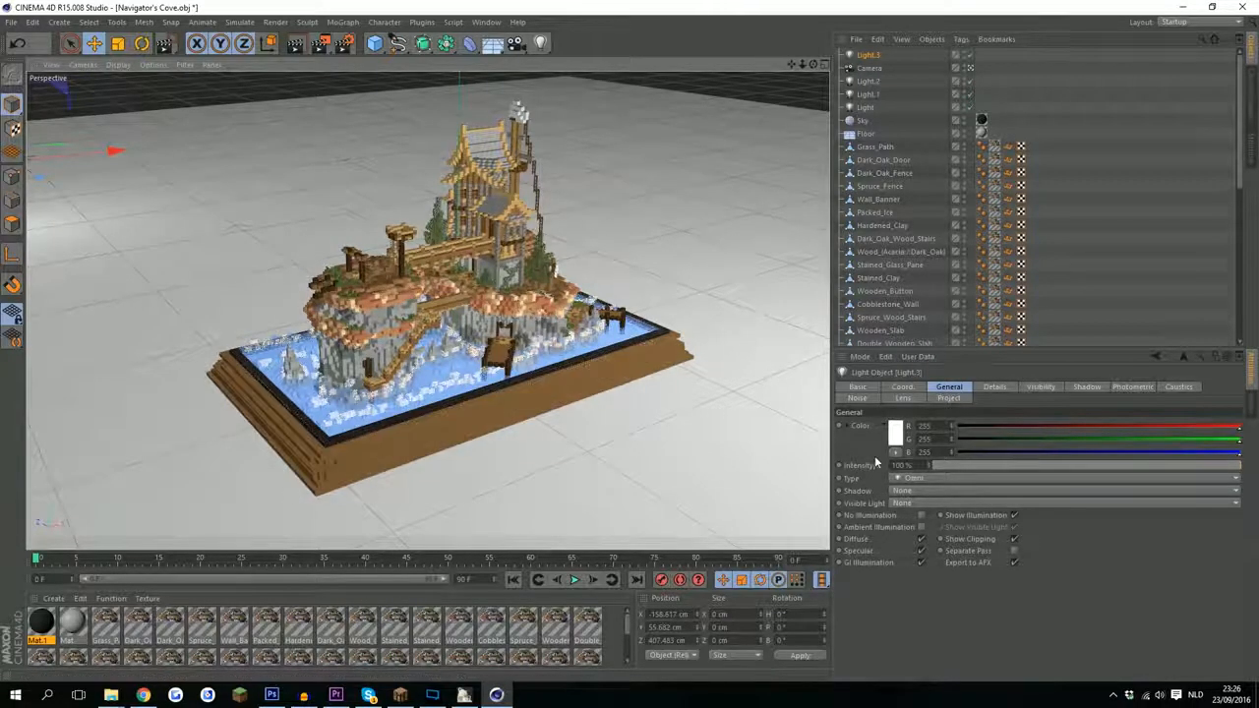
- Make the new light a Spot with soft shadow maps, volumetric visible light and a warm colour of RGB 241, 225, 199
click(907, 490)
click(922, 499)
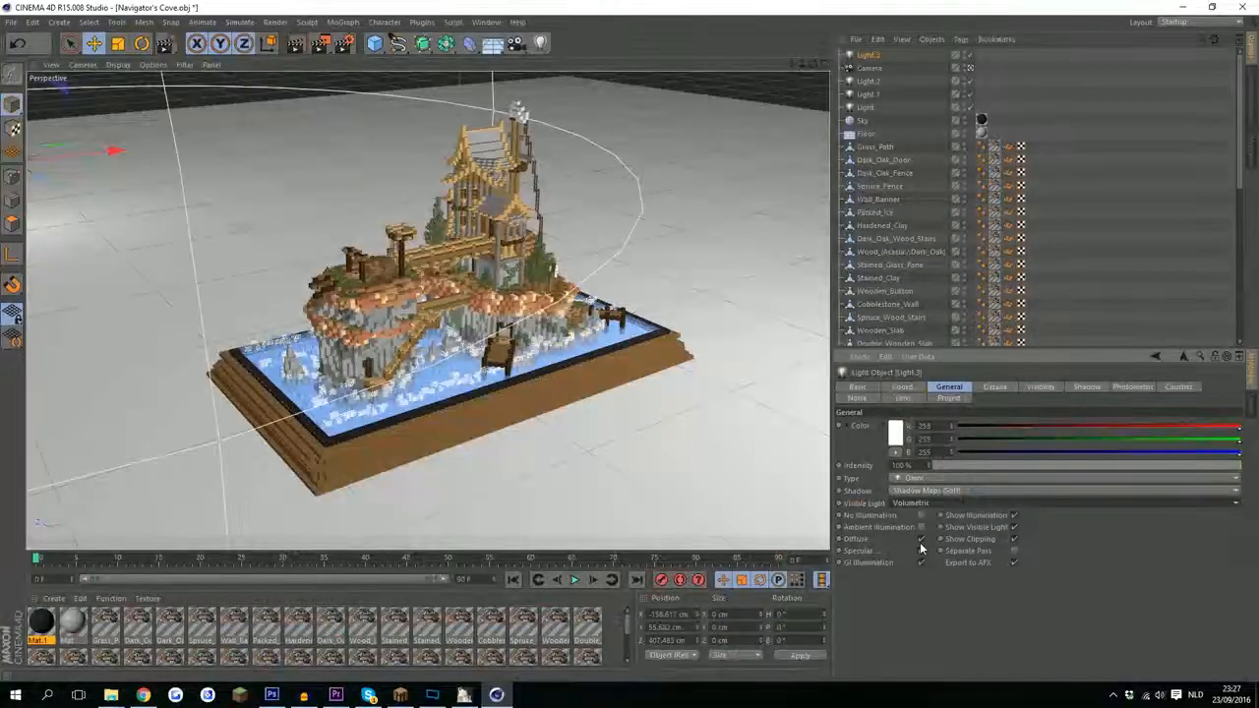
click(922, 481)
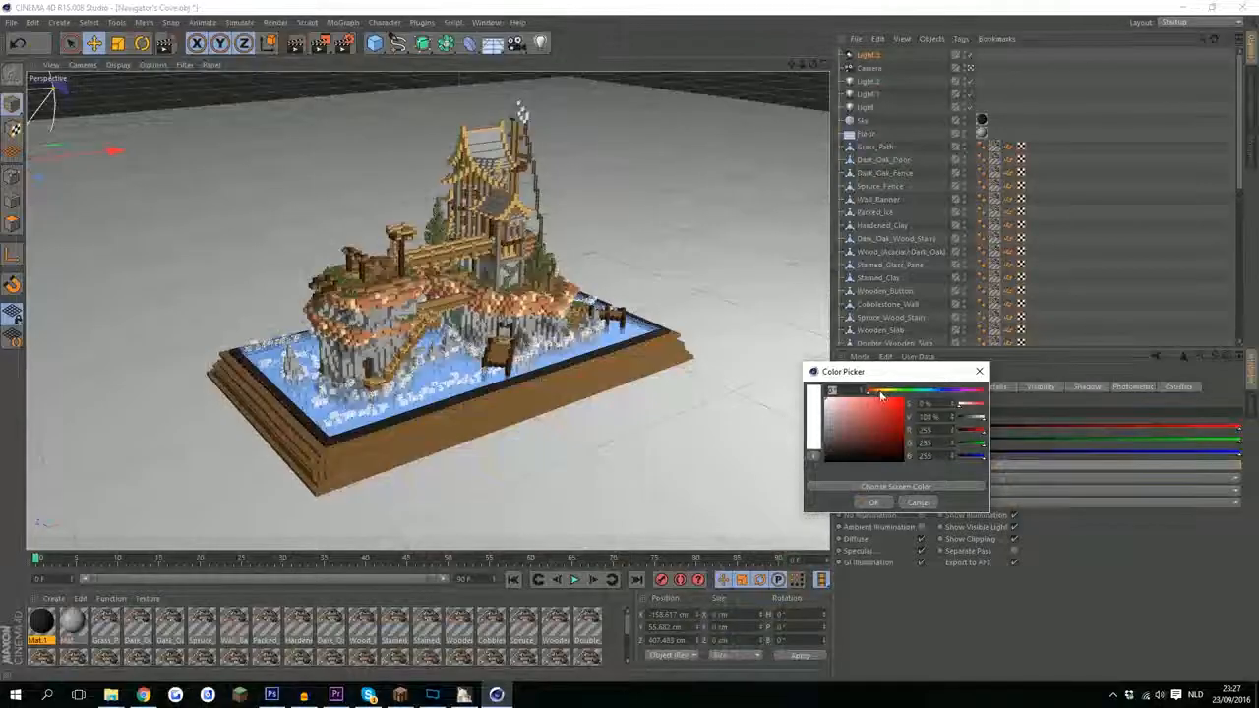
click(880, 393)
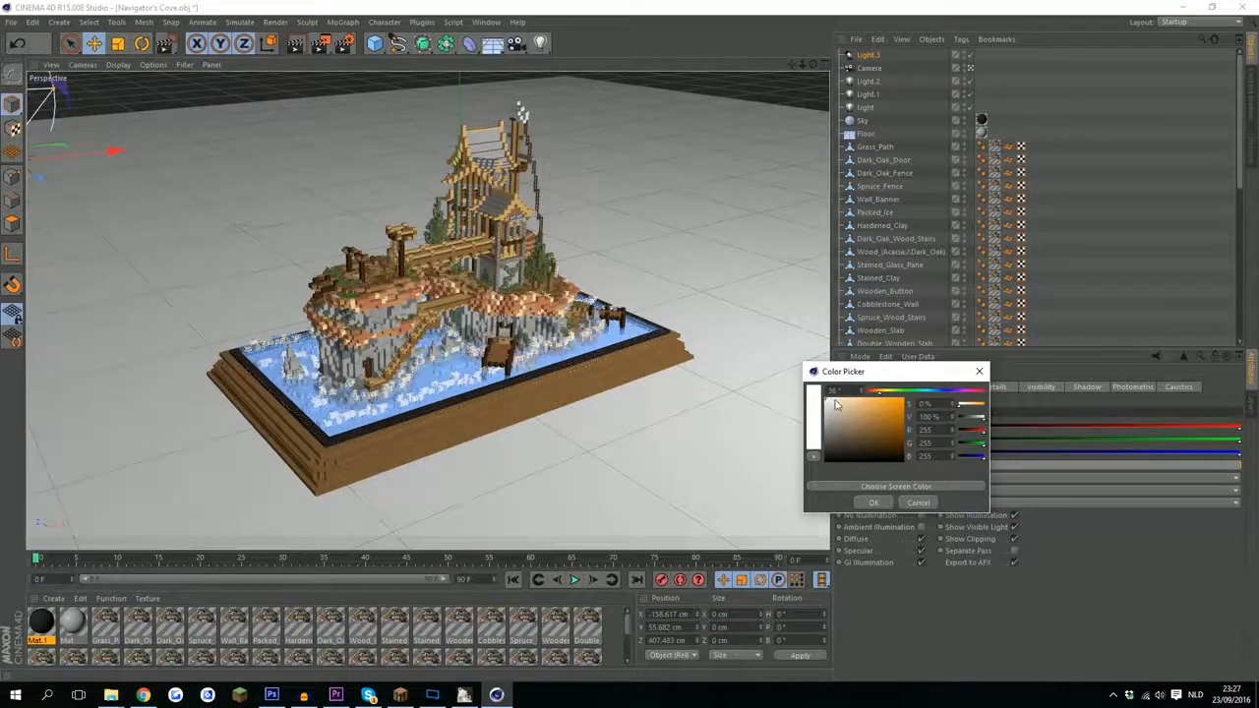
click(836, 400)
click(858, 504)
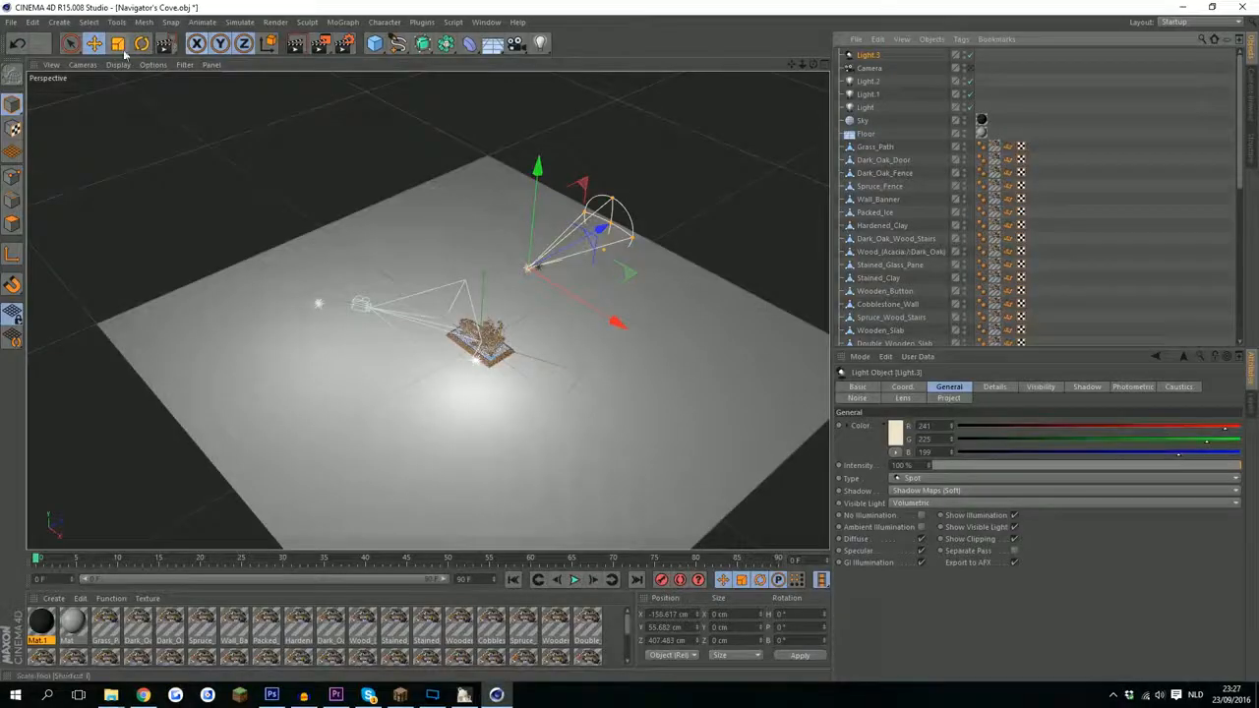
- Rotate the spot light to about H -153.8° and P -5.9° so that it aims at the model
click(44, 58)
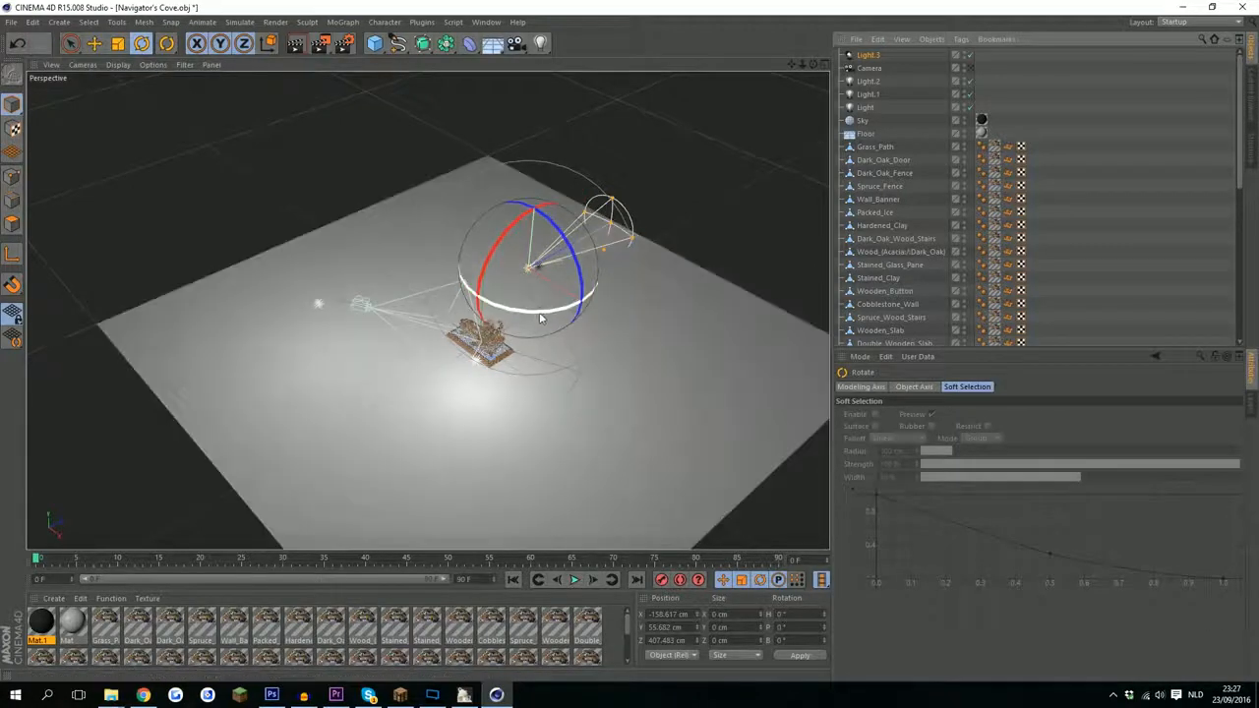
drag(540, 317, 475, 231)
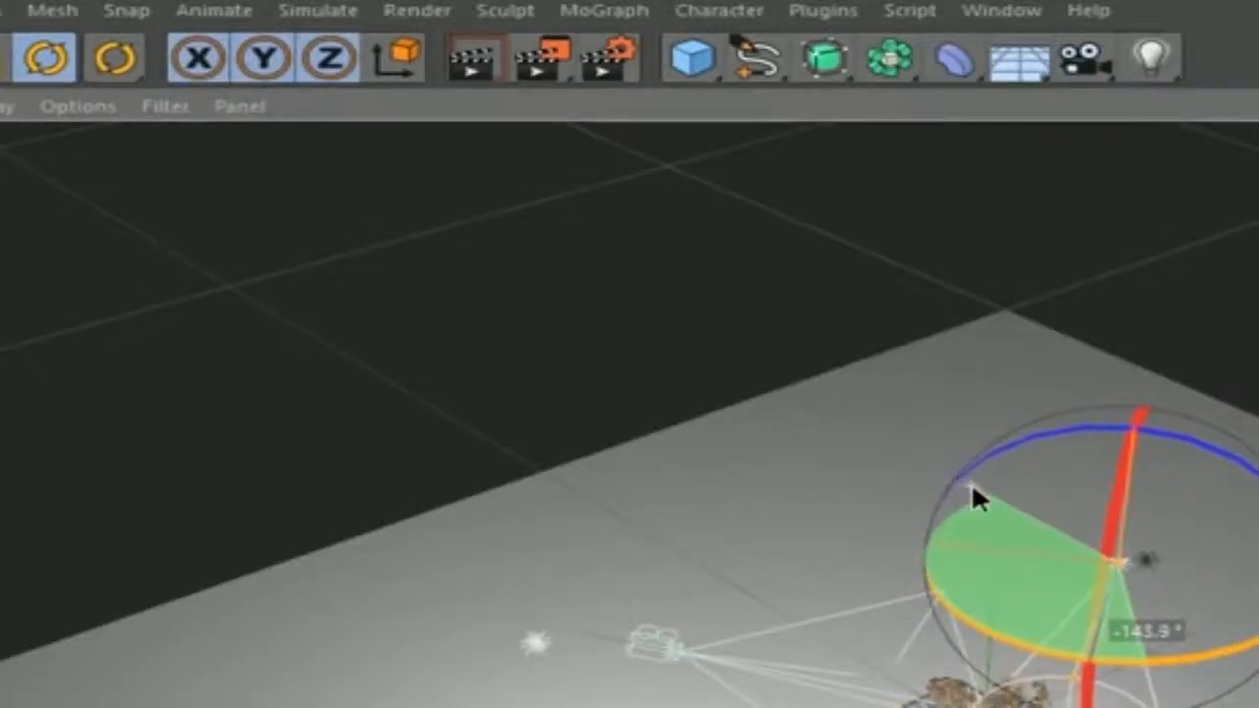
drag(970, 481, 971, 480)
mouse_move(839, 659)
alt+mouse_down()
mouse_move(905, 678)
mouse_move(1072, 679)
mouse_move(839, 624)
alt+mouse_up()
drag(756, 575, 732, 583)
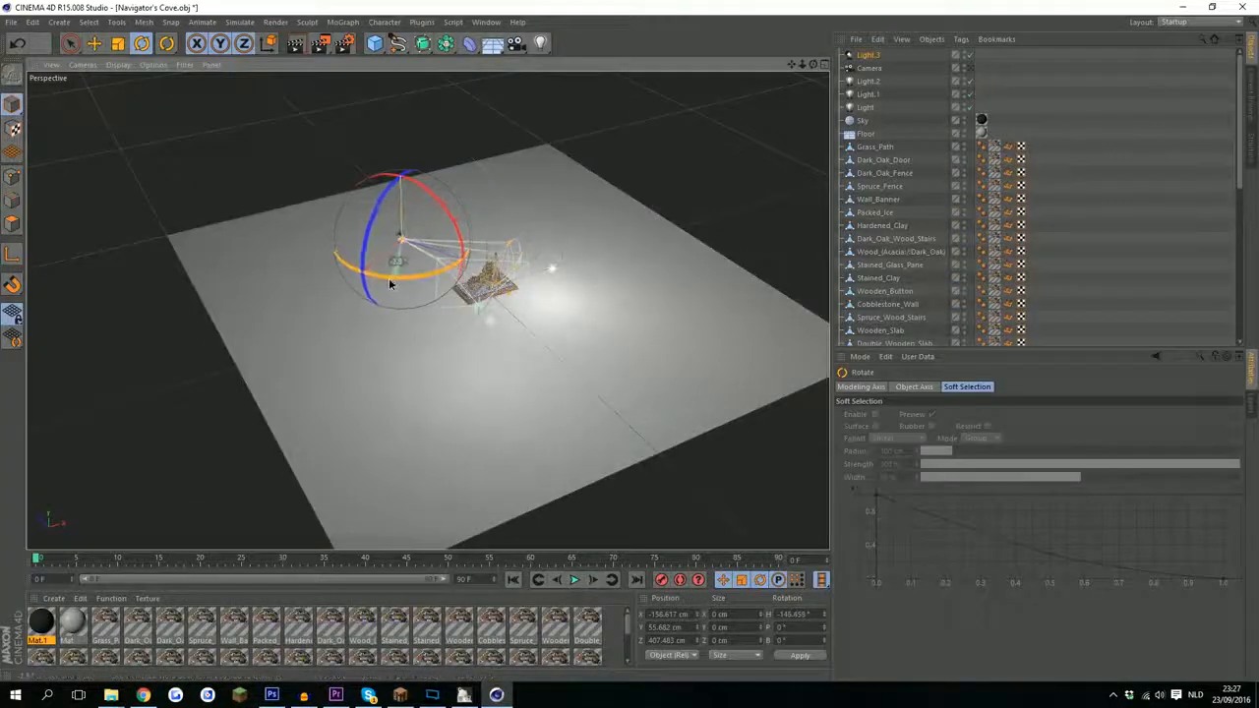
drag(390, 283, 387, 283)
drag(430, 197, 434, 208)
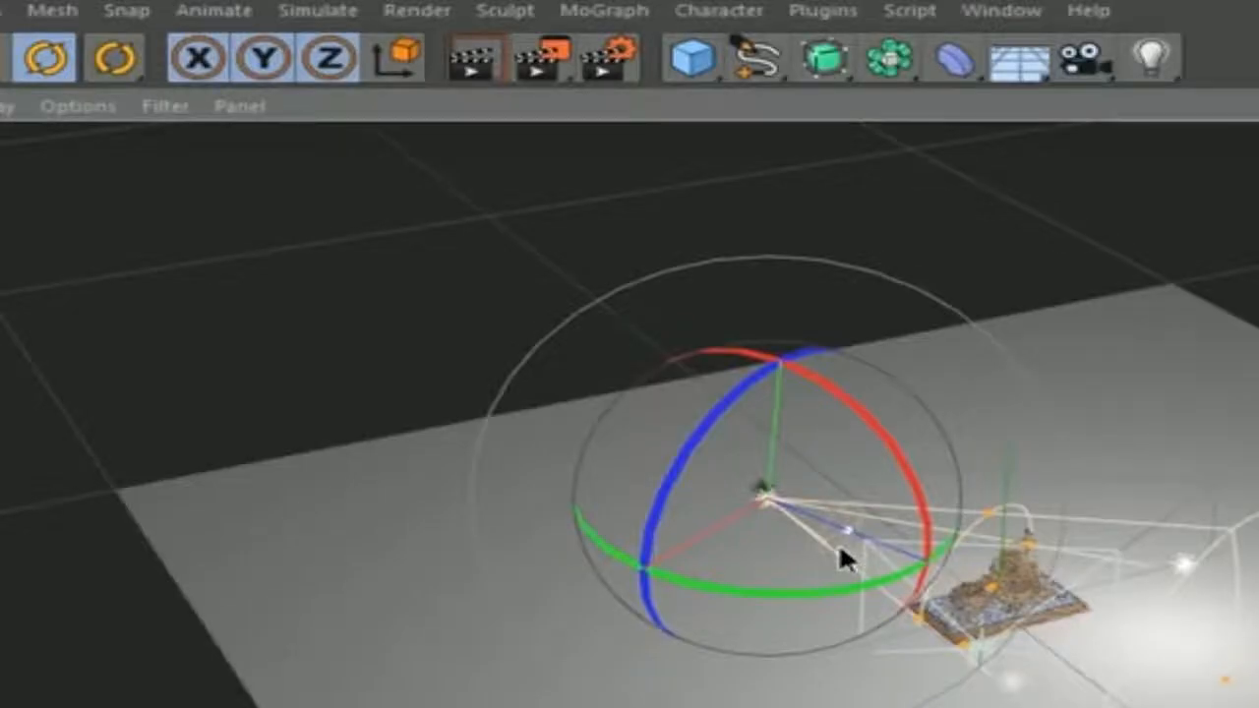
- Move the spot light farther back from the model to about X -260, Y 79, Z 613 cm
scroll(1028, 564, up, 8)
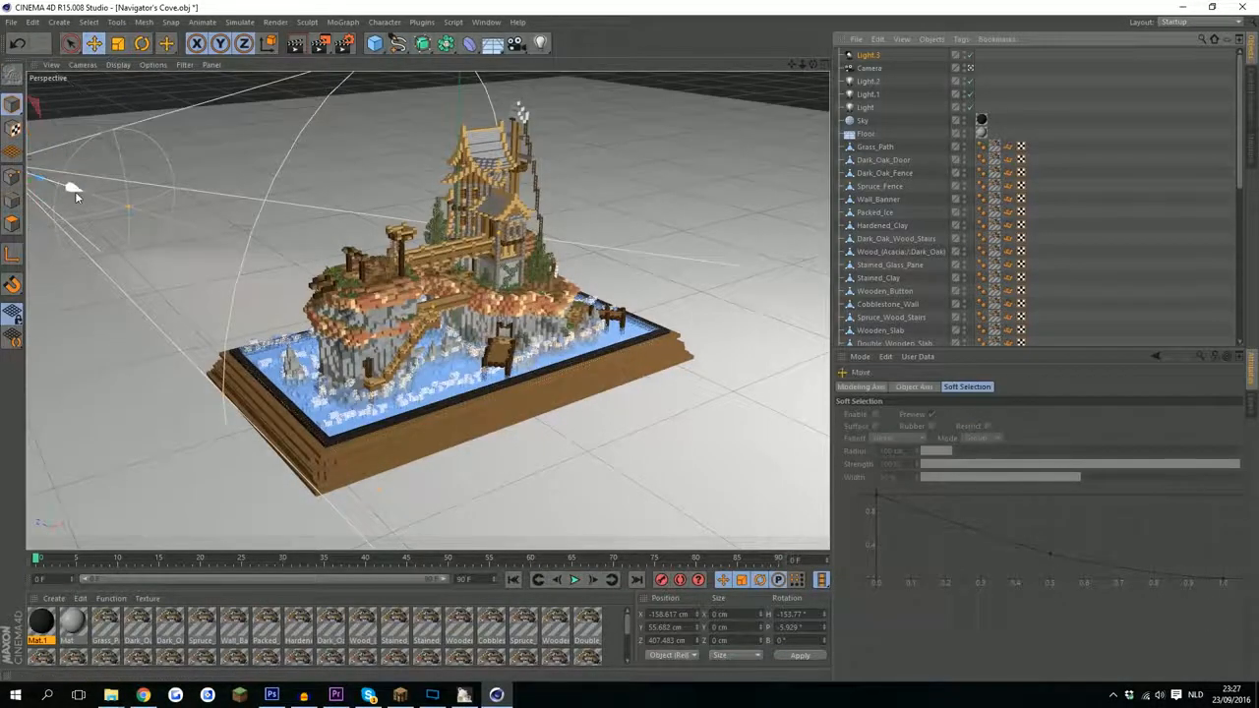
drag(76, 194, 21, 179)
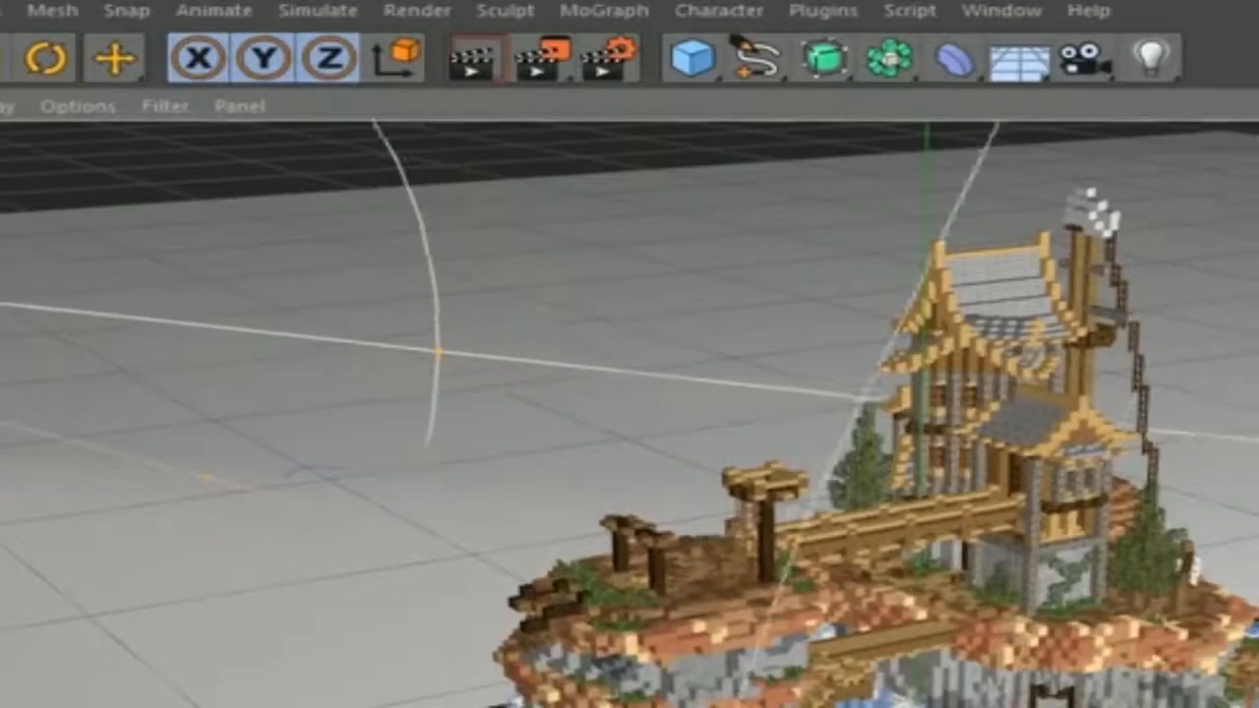
drag(207, 478, 74, 441)
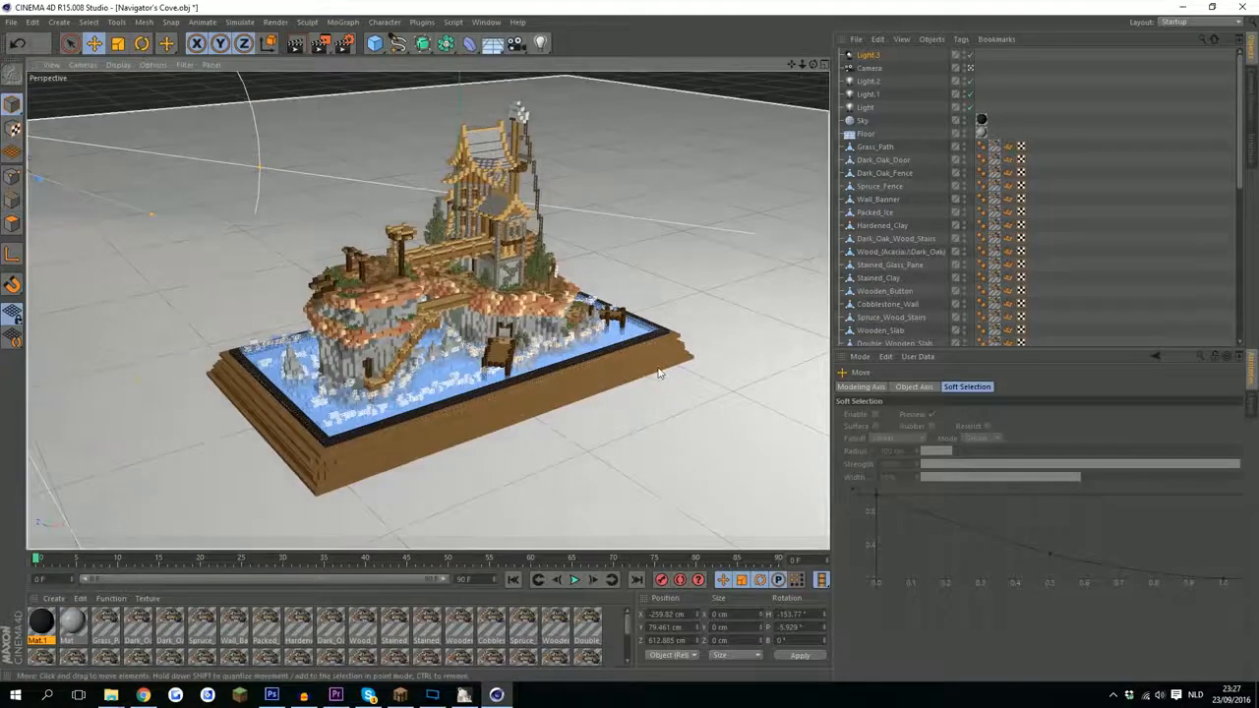
- Render a viewport region beside the house to check the volumetric light, and reselect the spot light to increase its intensity
drag(323, 41, 362, 58)
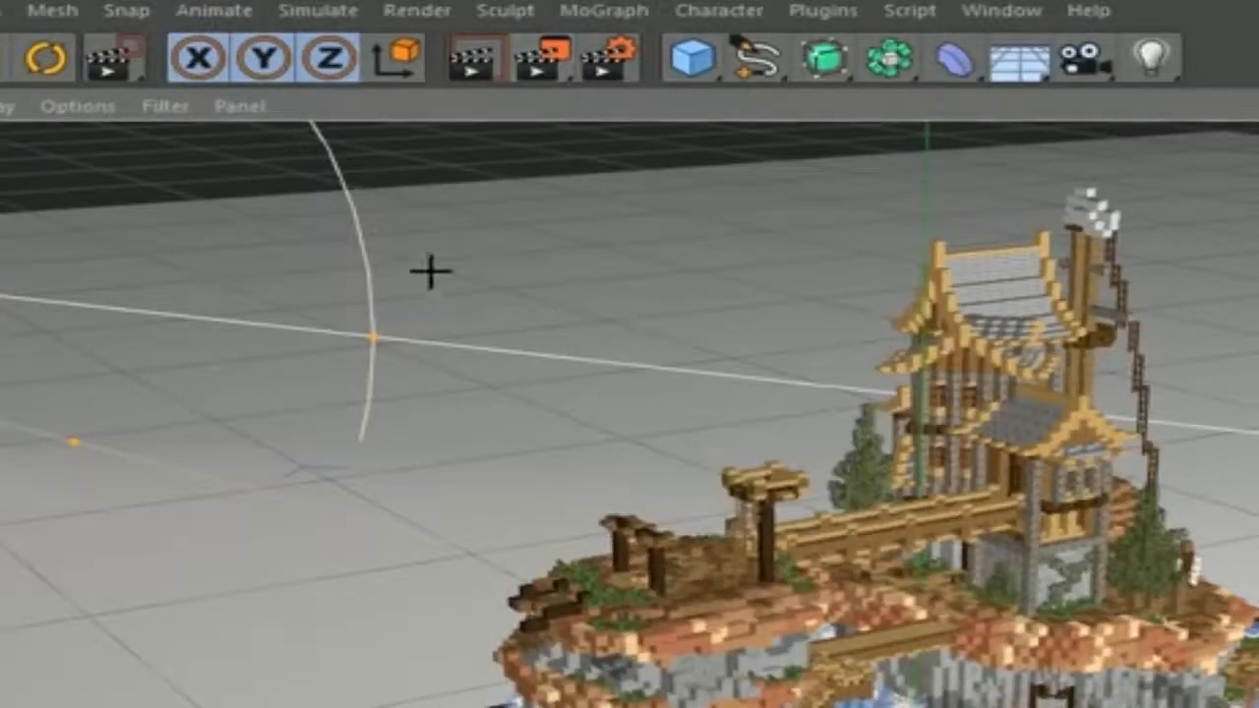
drag(360, 238, 760, 409)
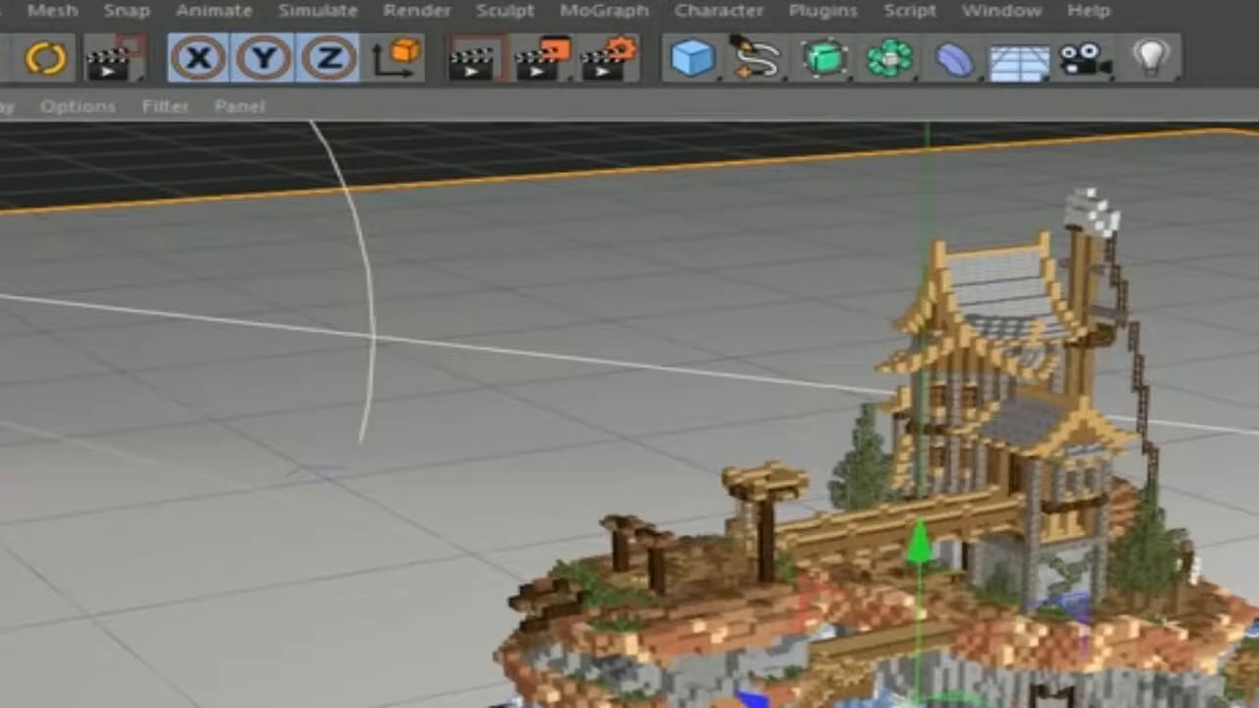
click(1254, 197)
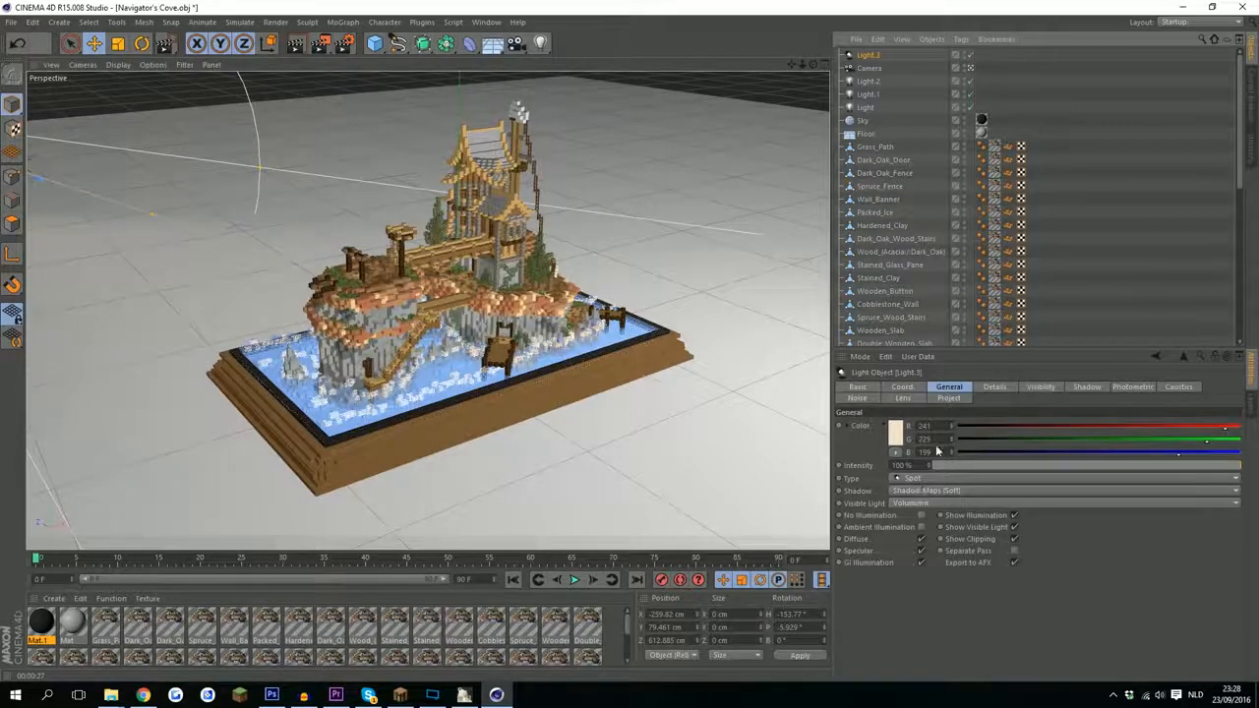
drag(929, 467, 929, 444)
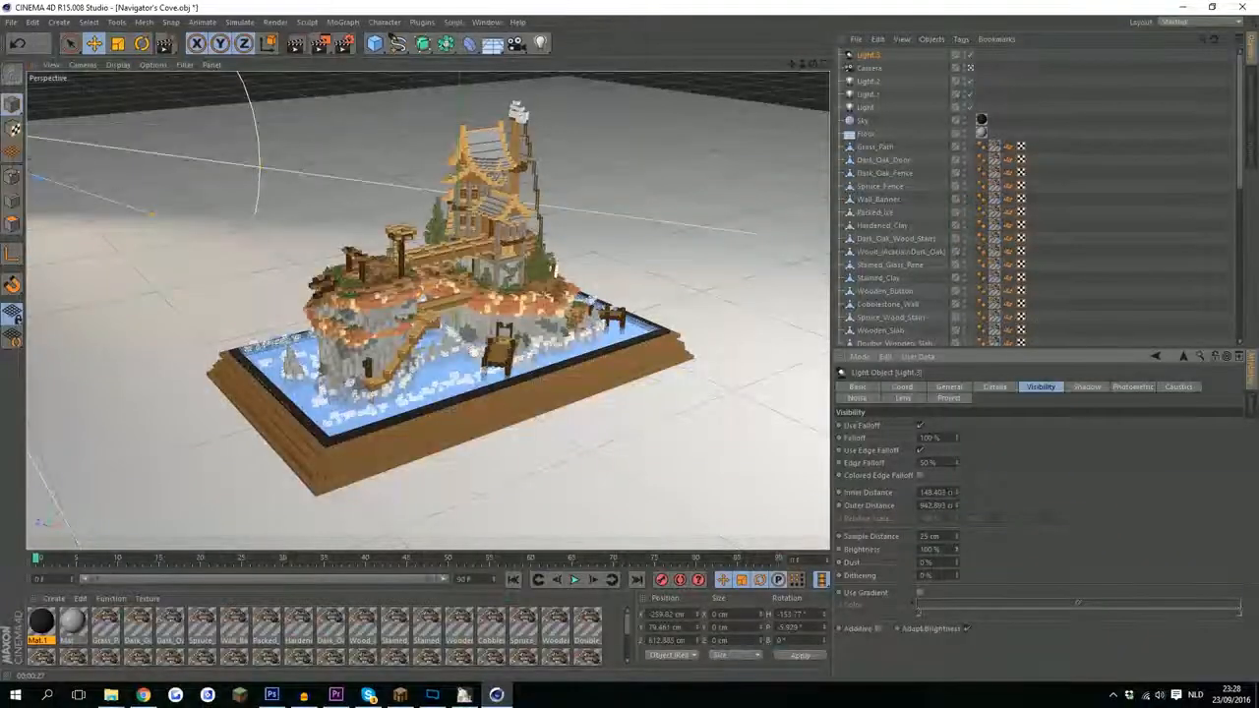
- Set the spot light's visible-light brightness to 159% and its dust to 85%
drag(955, 562, 955, 549)
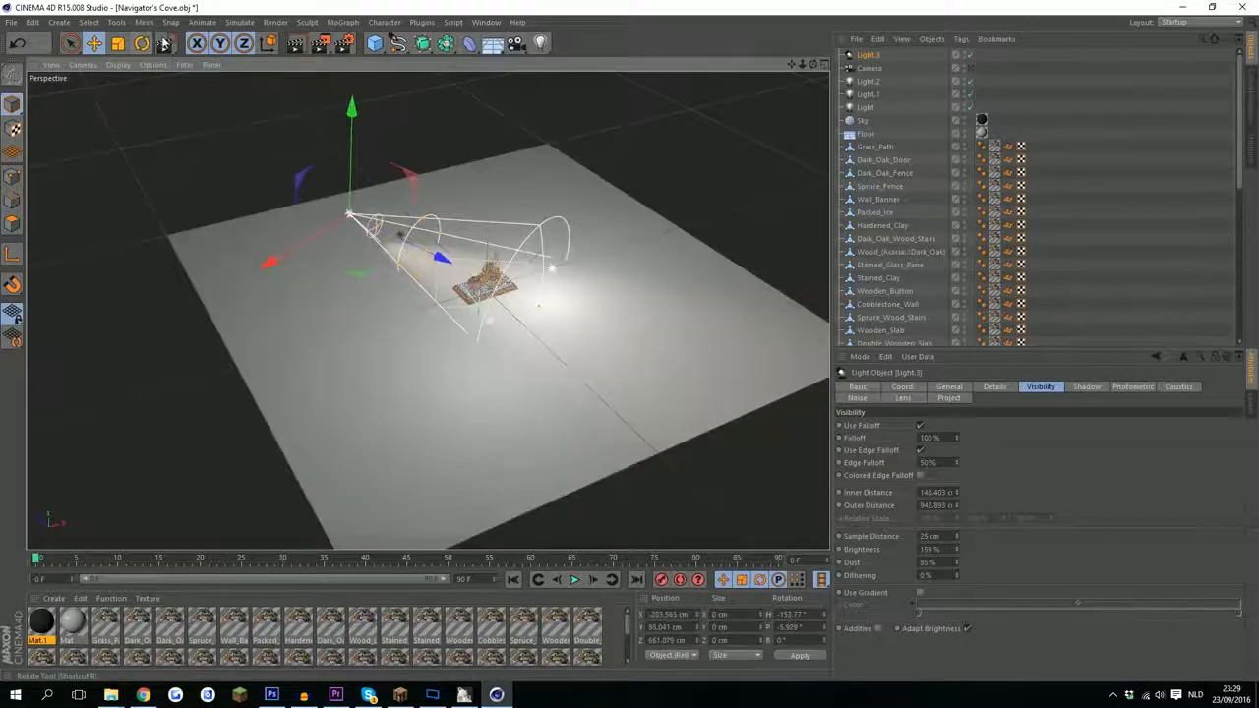
- Raise the spot light to about Y 182 cm and tilt it down to a pitch of about -17.7° towards the model
drag(351, 104, 344, 87)
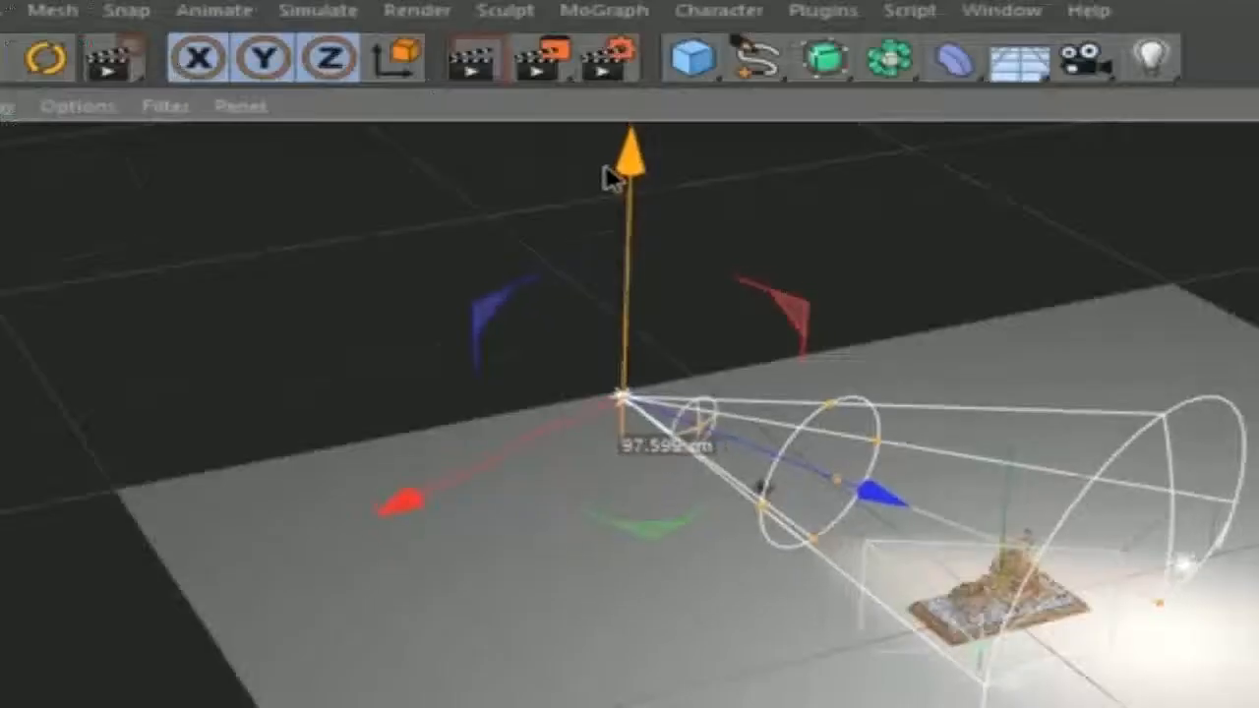
click(40, 57)
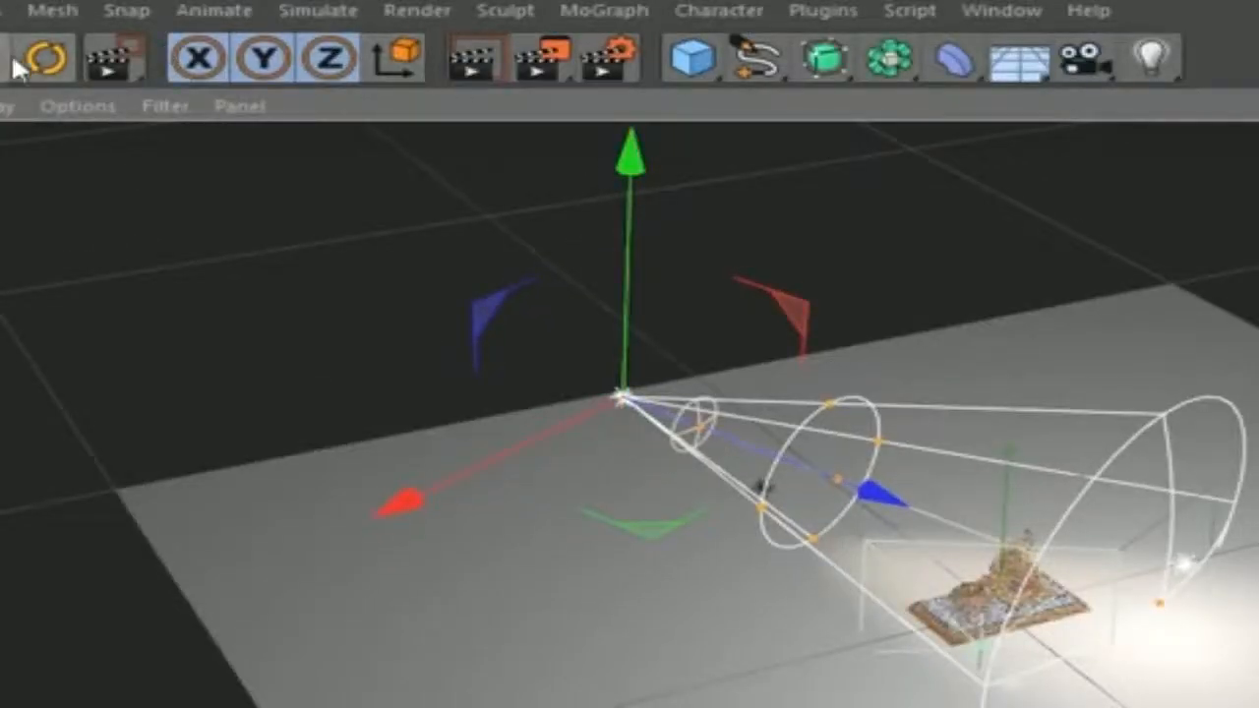
drag(740, 352, 753, 358)
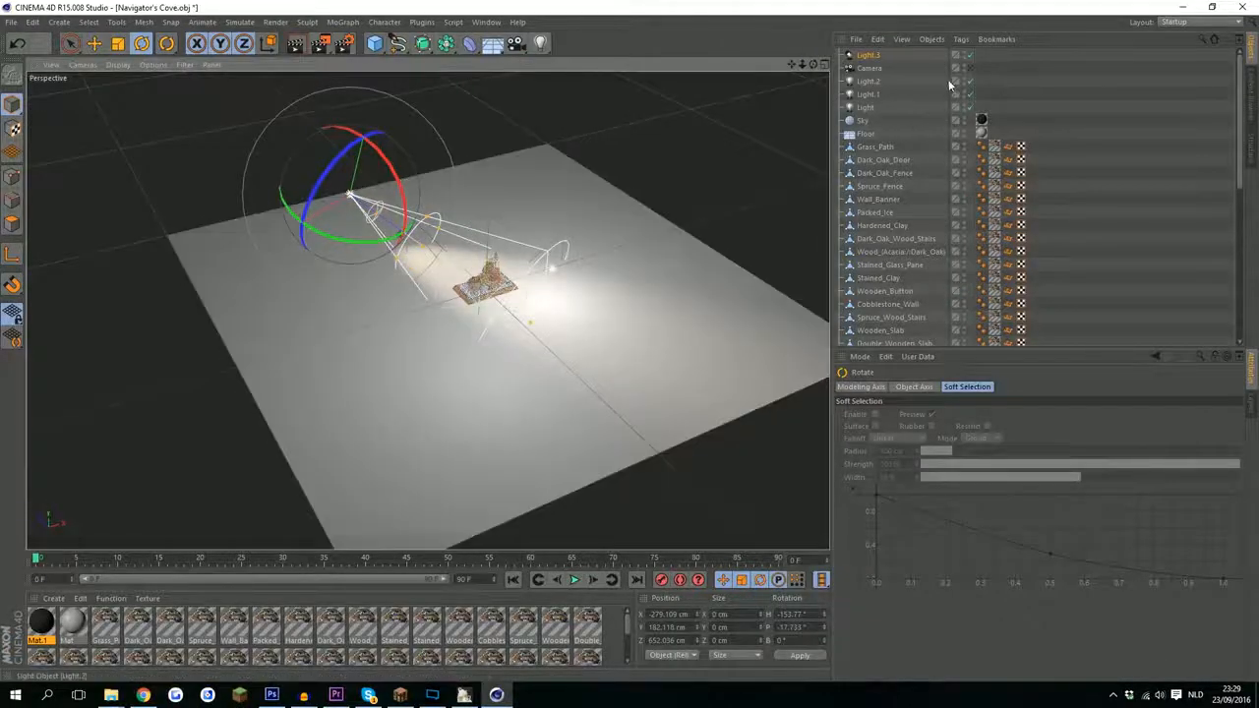
- Look through the scene camera and render the project to the Picture Viewer
click(969, 68)
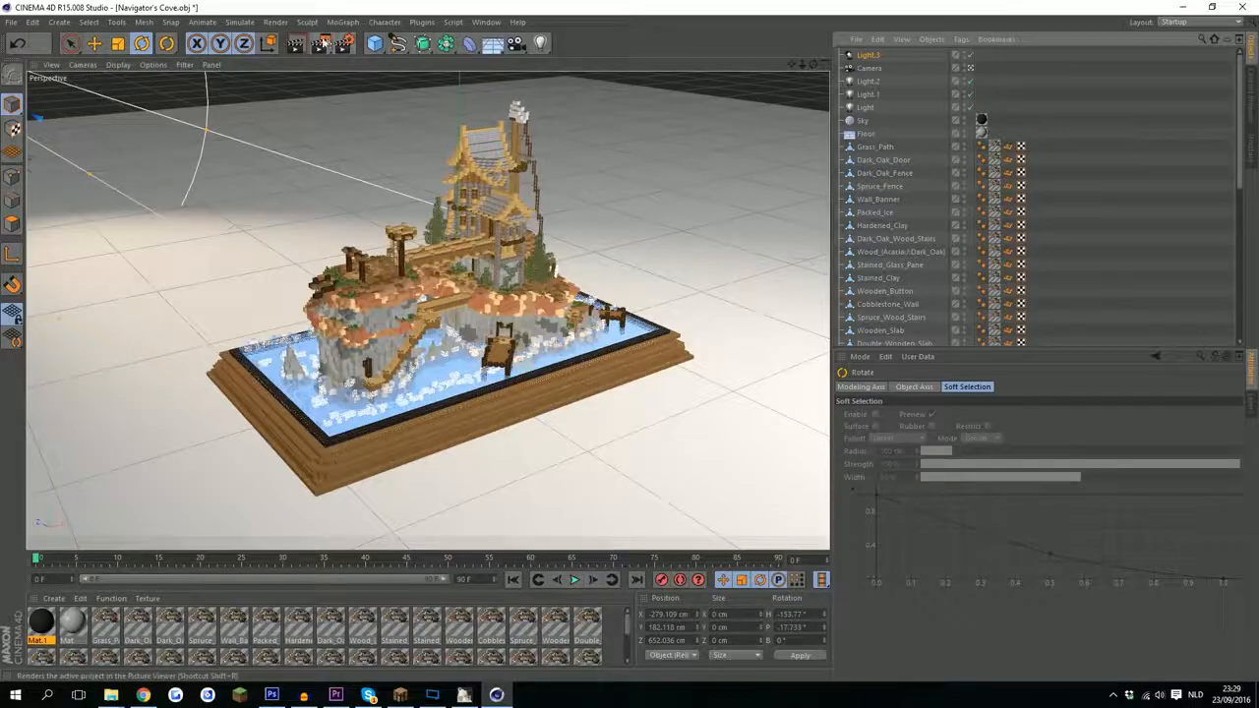
click(321, 43)
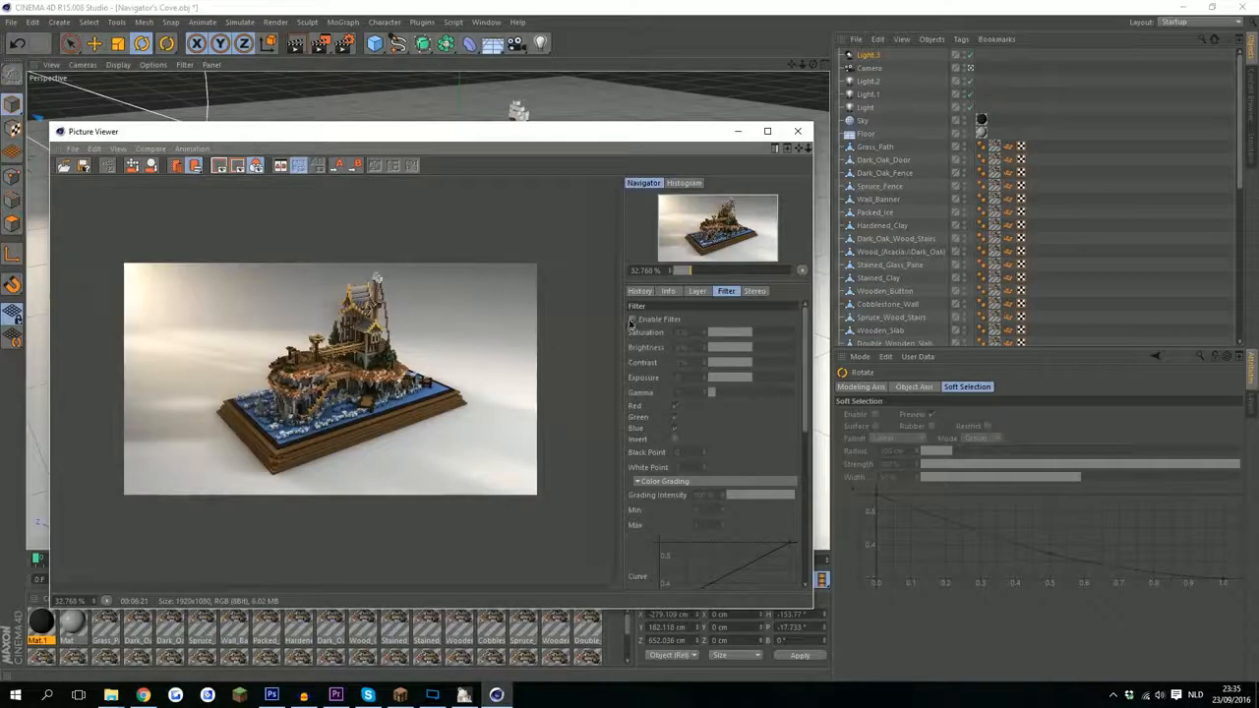
- Enable the filter on the finished render and reshape the red curve, lowering its upper end and adding a point in the highlights
click(632, 319)
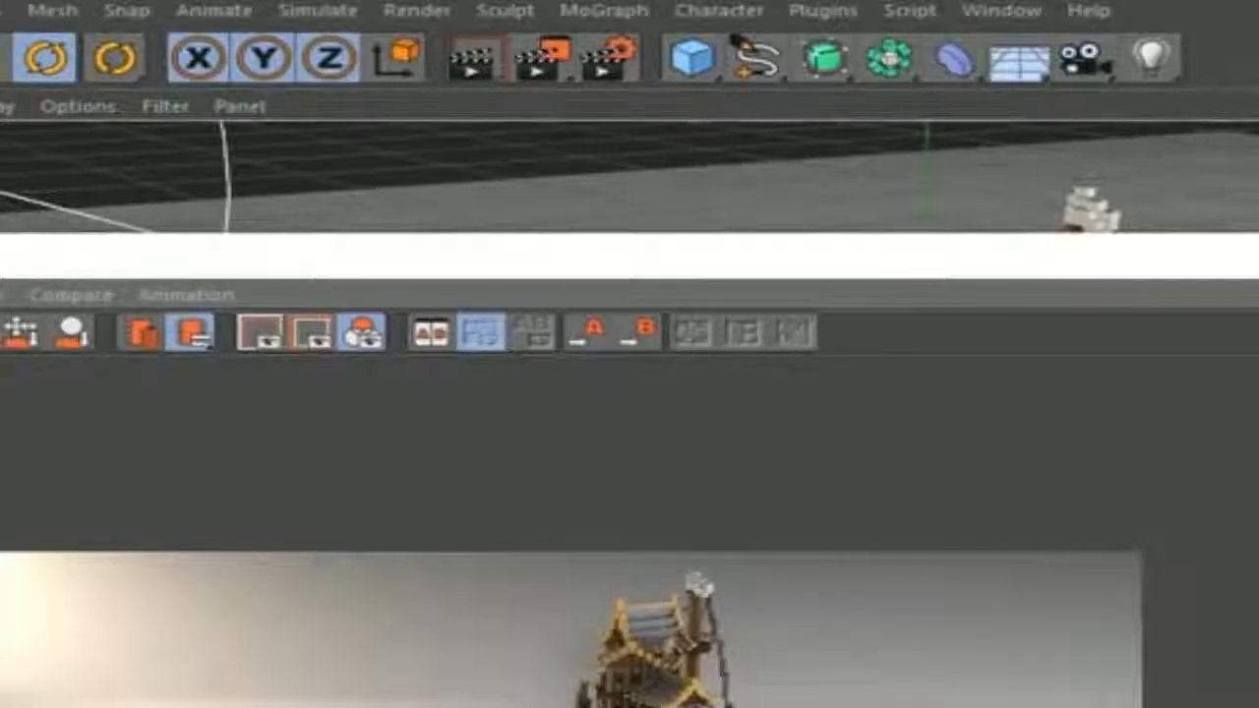
scroll(629, 590, up, 2)
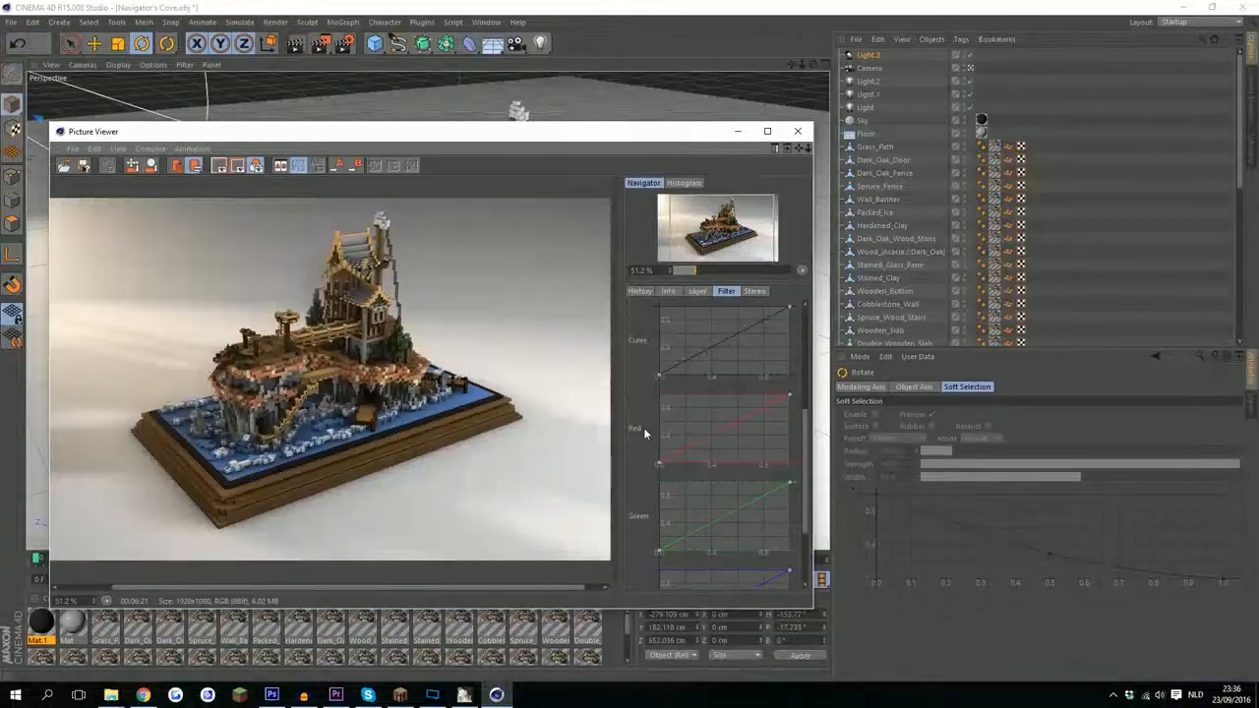
drag(750, 413, 757, 432)
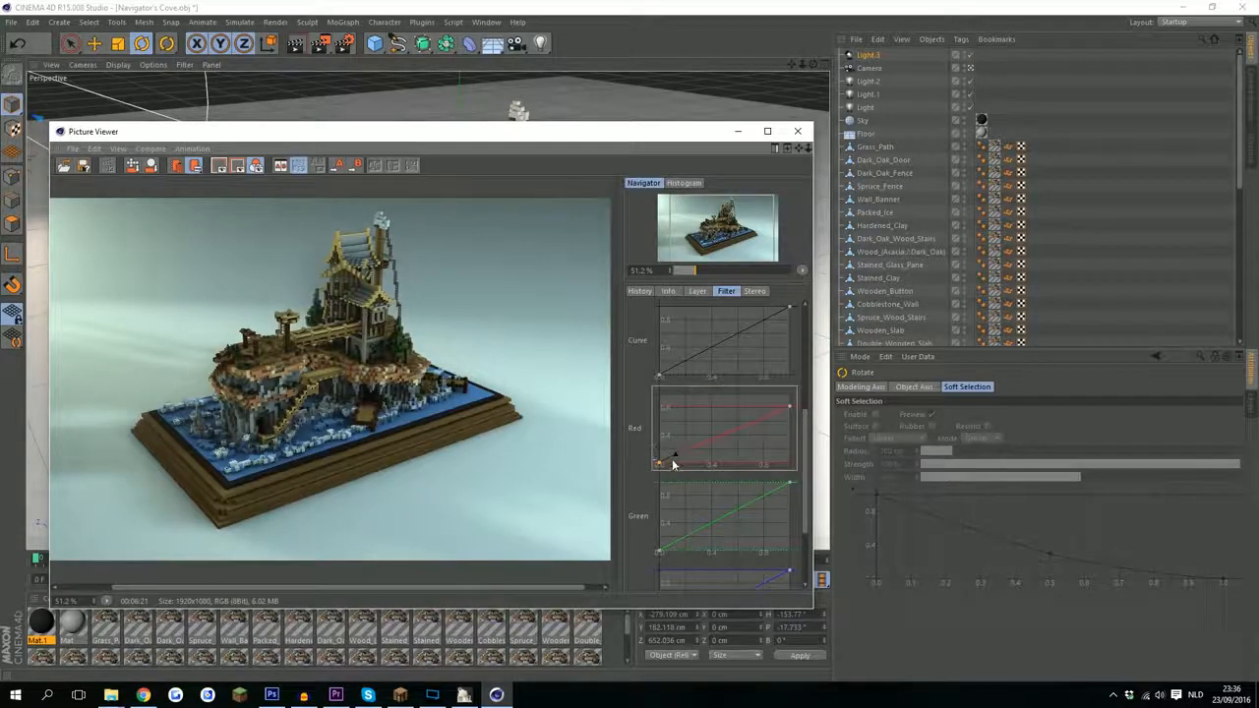
drag(674, 460, 702, 467)
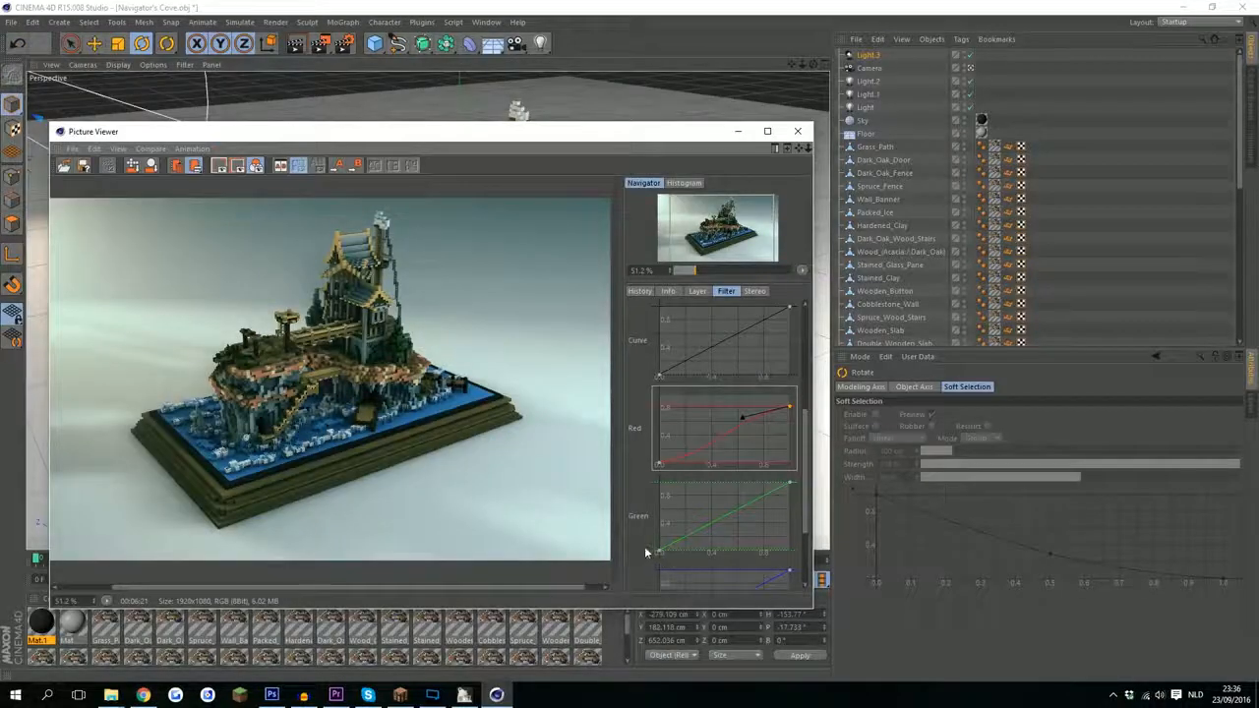
- Adjust the filter's blue curve by moving its upper end point inward to about 0.8 and working on its lower end
scroll(647, 551, down, 1)
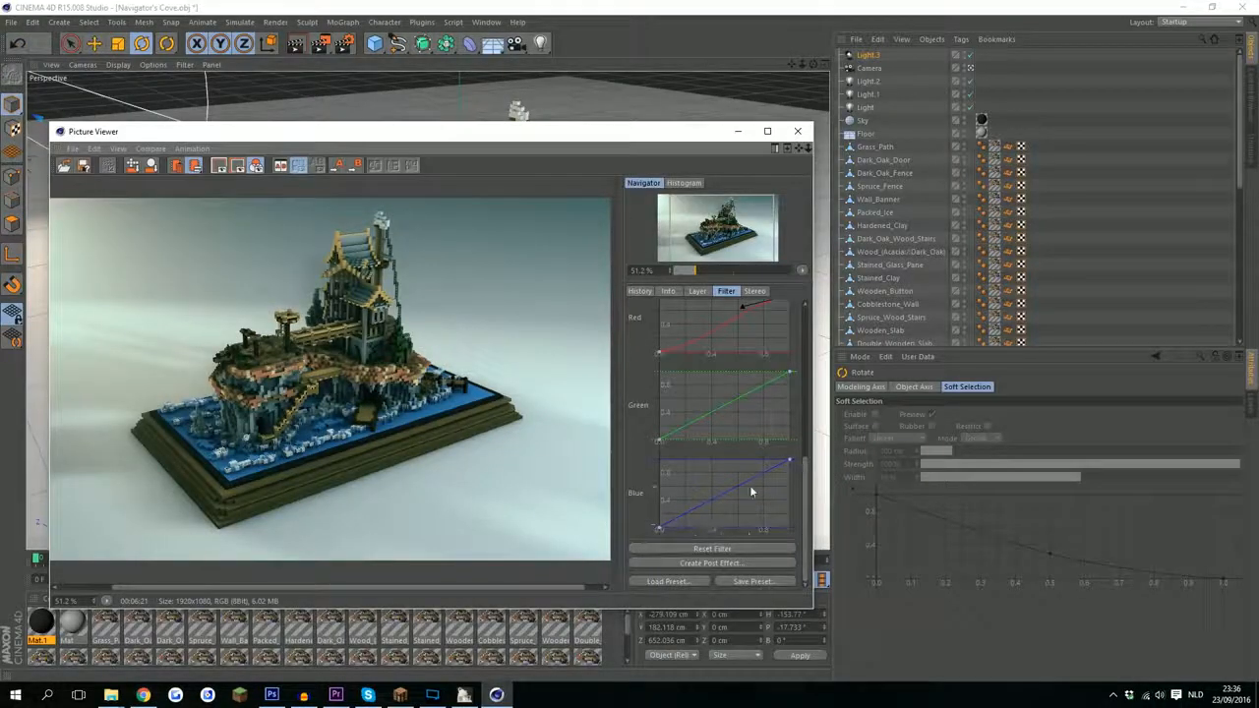
click(790, 461)
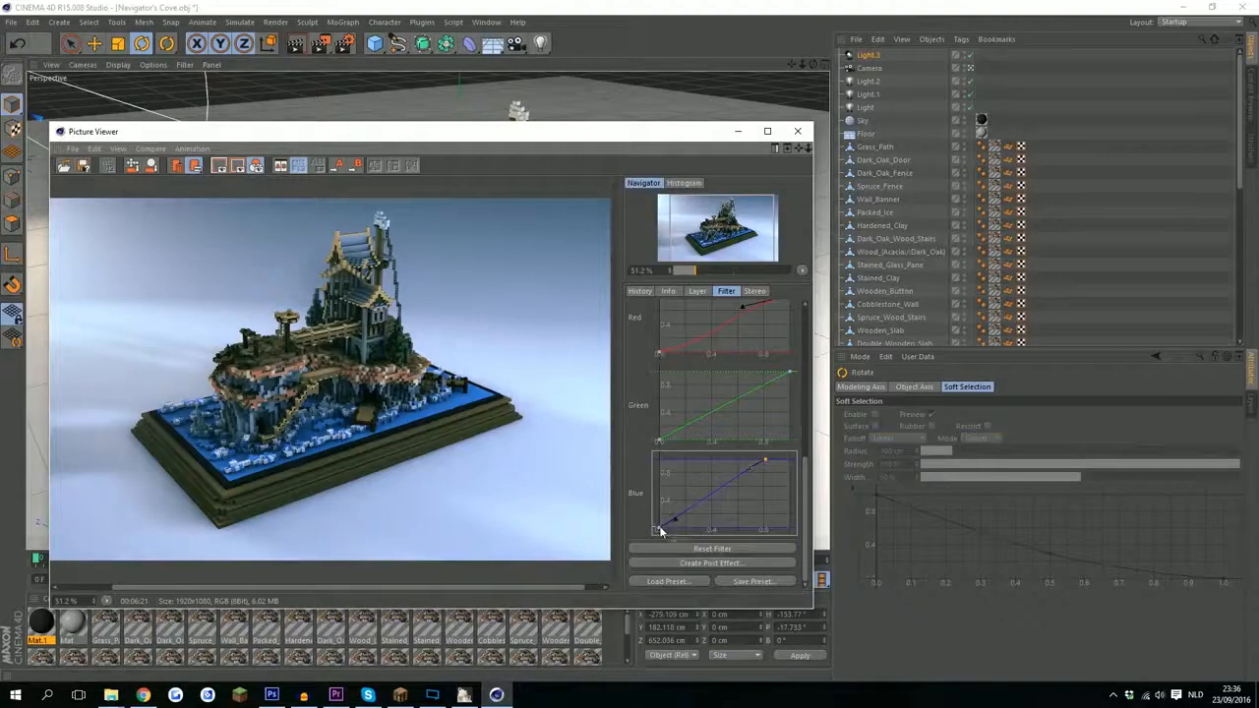
click(660, 527)
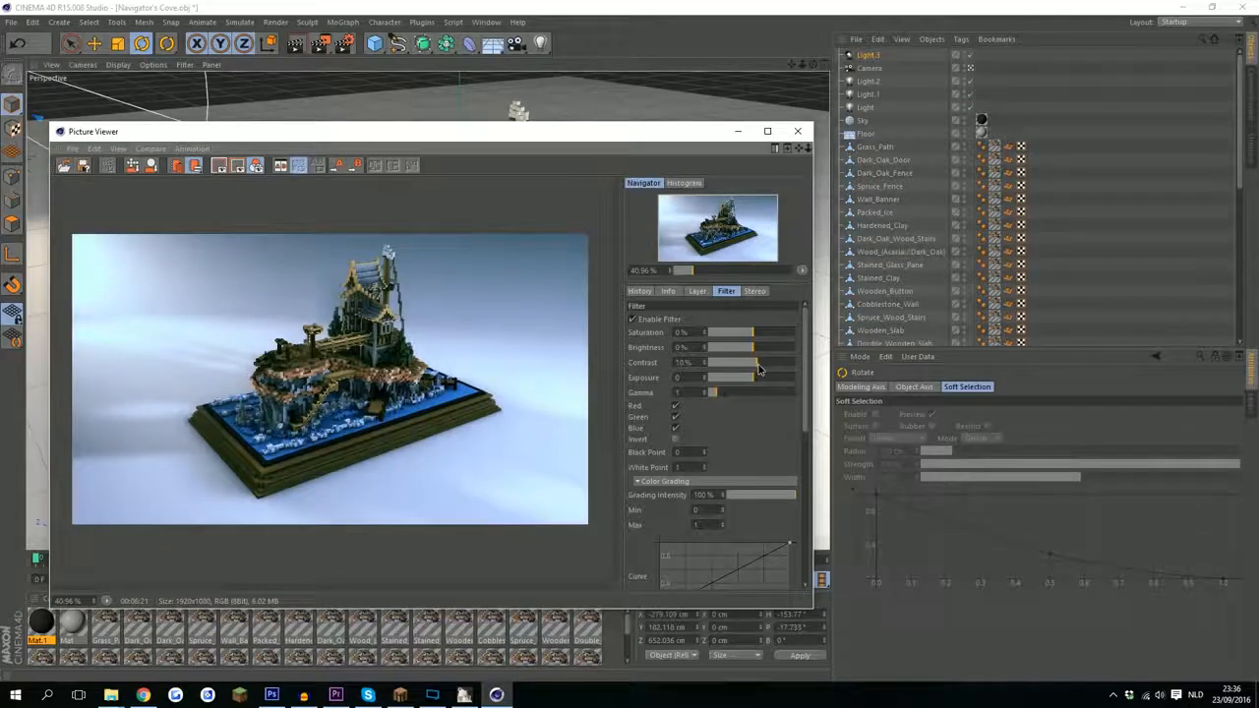
- Set the render filter's contrast to 9%, brightness to 7% and saturation to 16%
drag(759, 363, 757, 361)
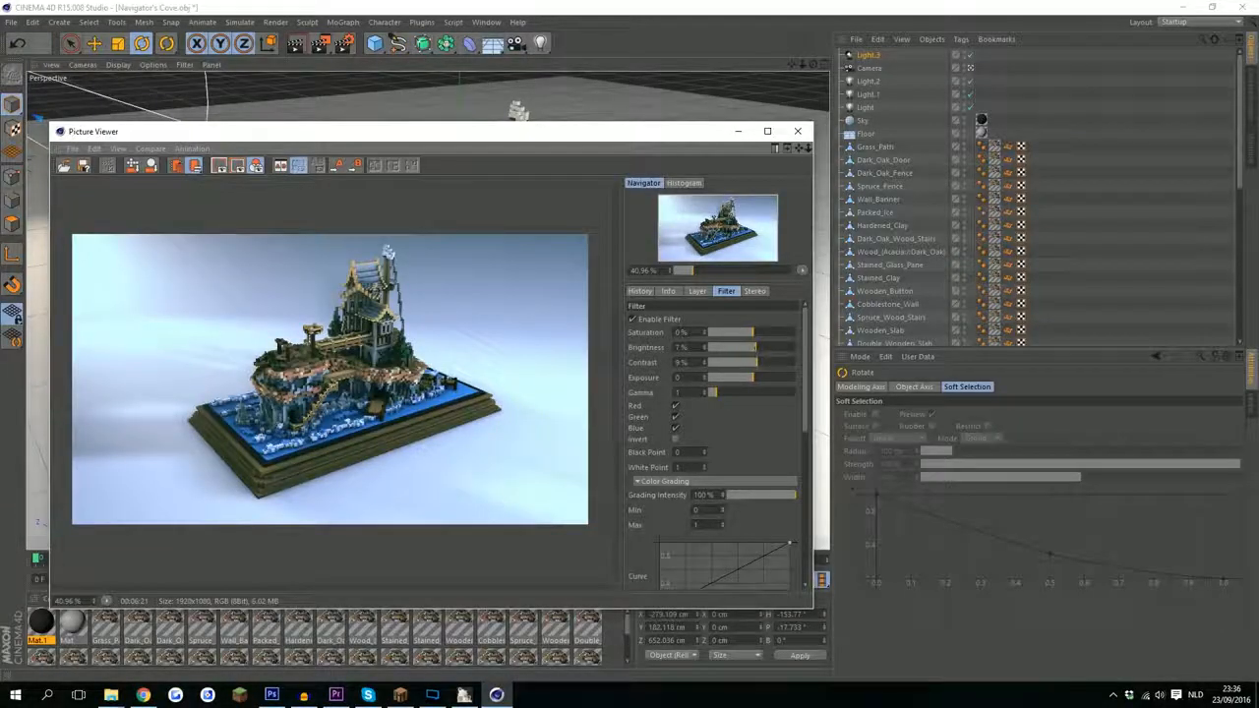
drag(753, 333, 761, 336)
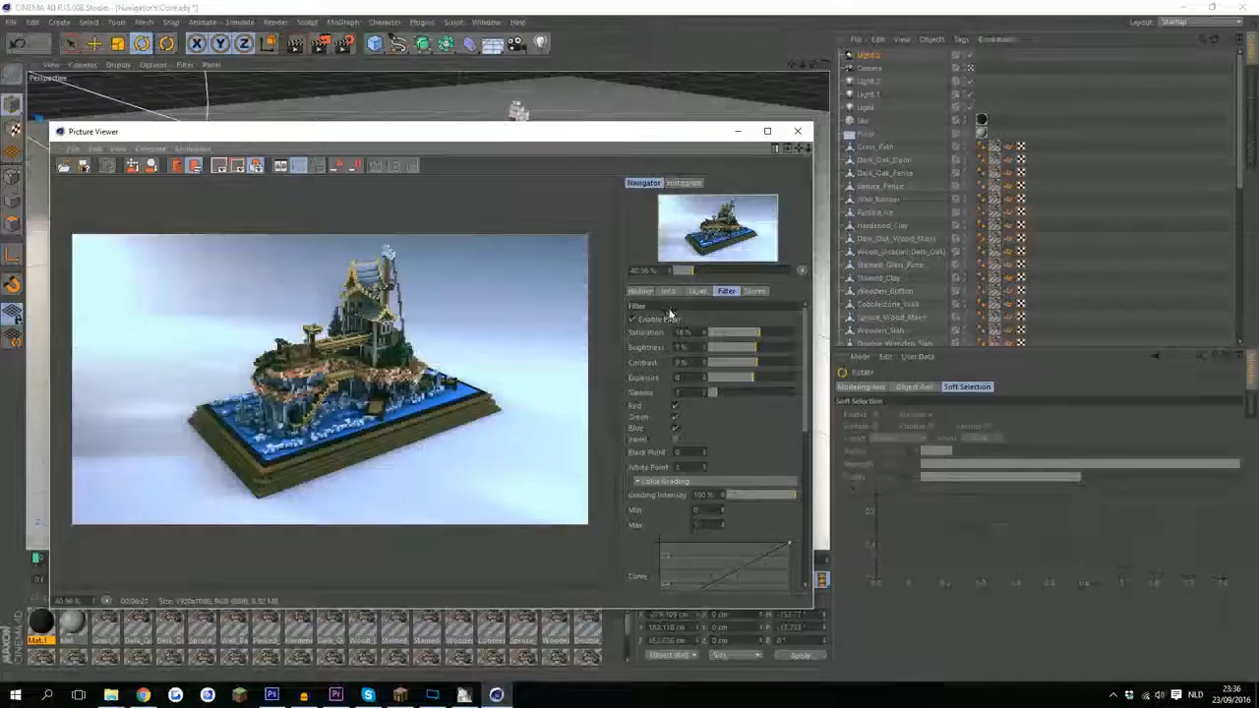
- Compare the render with the filter off and on, leave it enabled, and show the render history
click(633, 321)
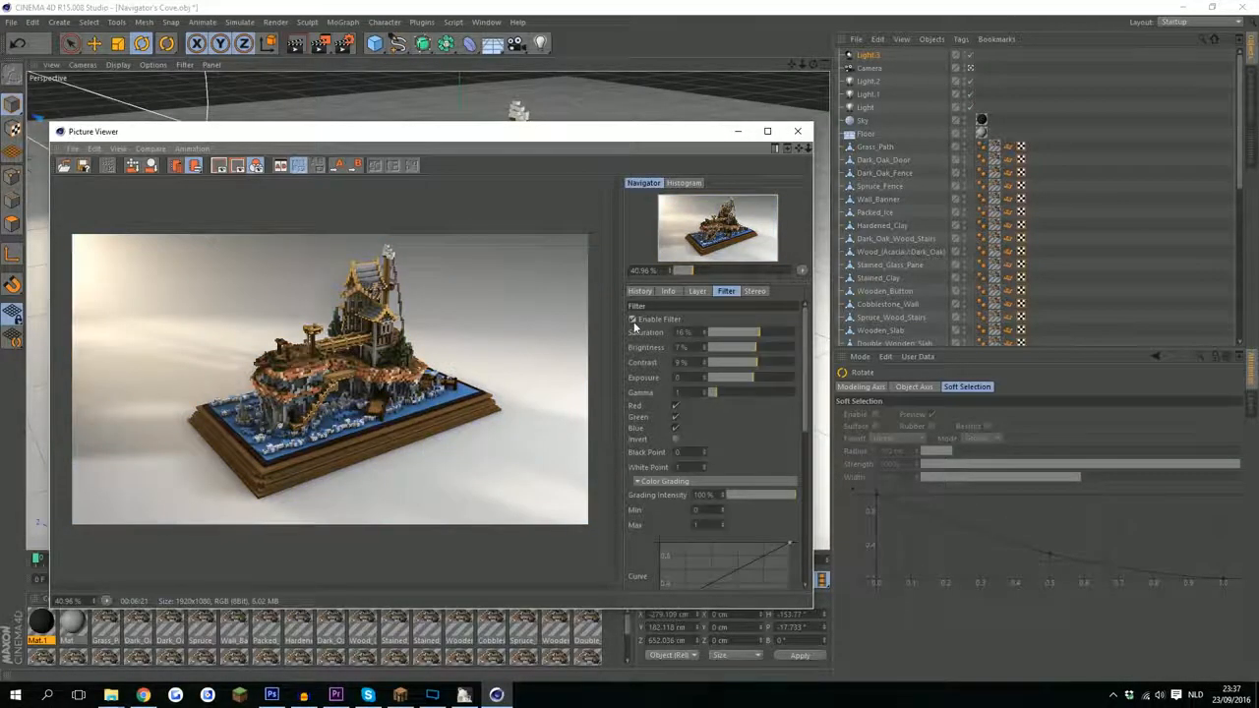
click(632, 321)
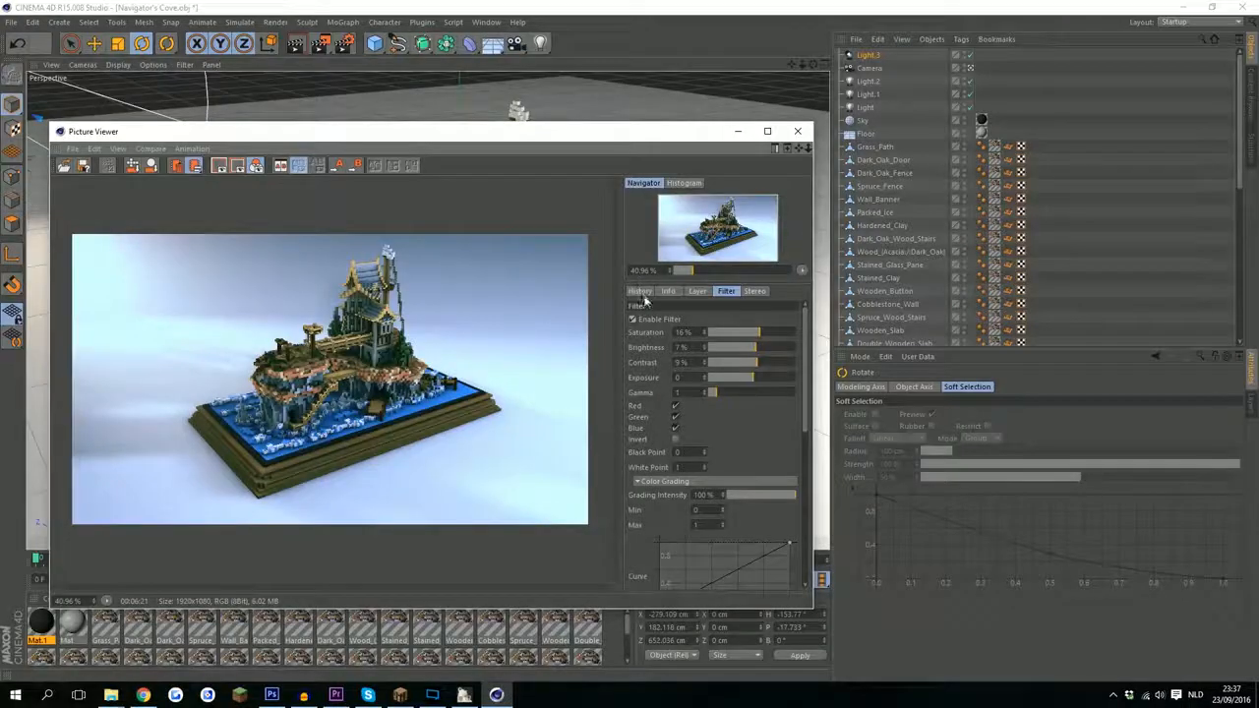
click(639, 290)
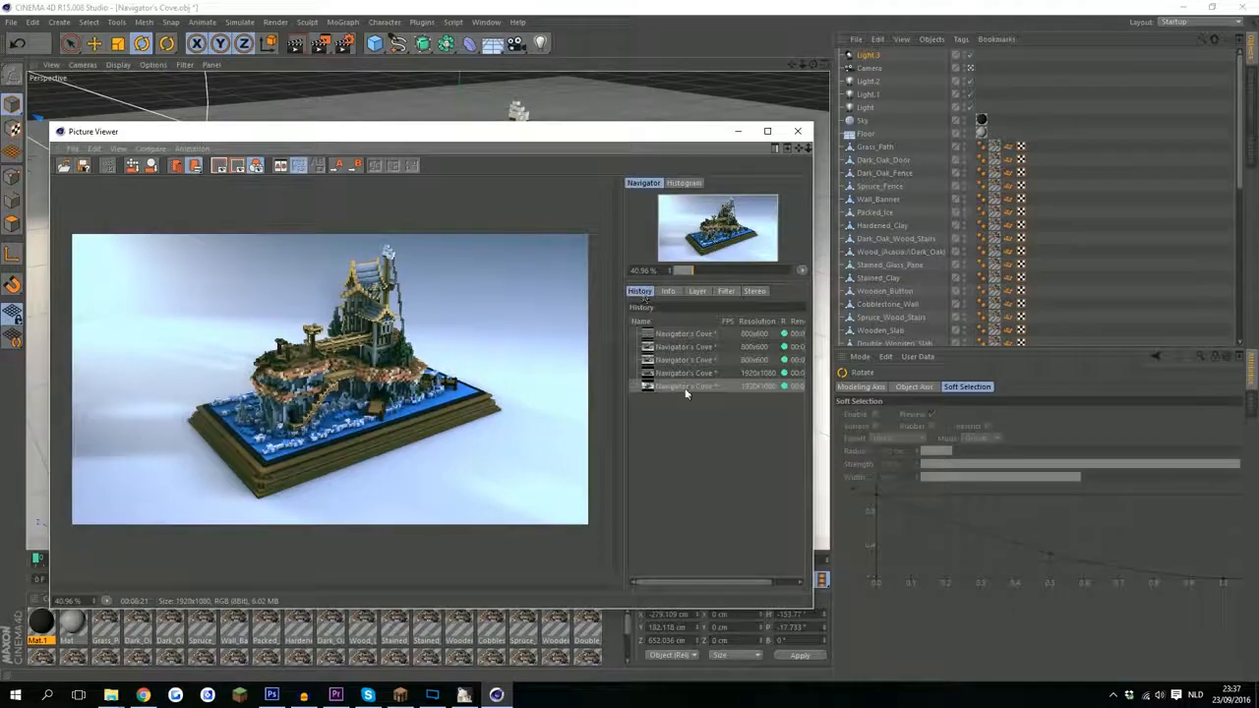